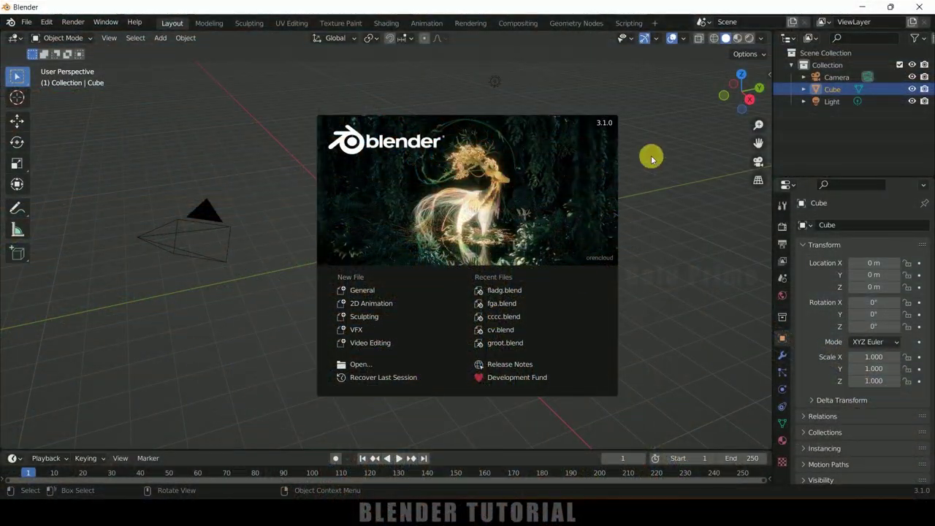
Step: Dismiss the splash screen and add a VFX Motion Tracking workspace
{"action": "left_click", "coordinate": [661, 204]}
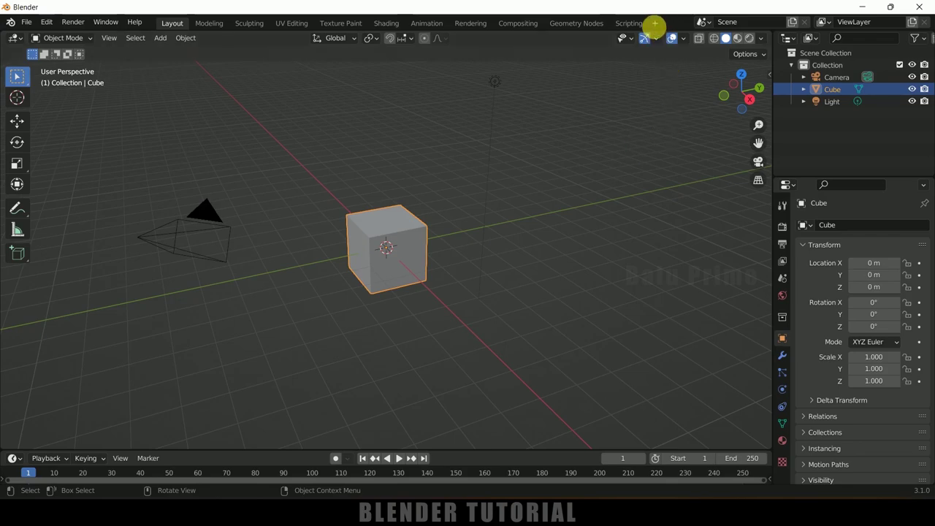
{"action": "left_click", "coordinate": [654, 28]}
{"action": "mouse_move", "coordinate": [609, 83]}
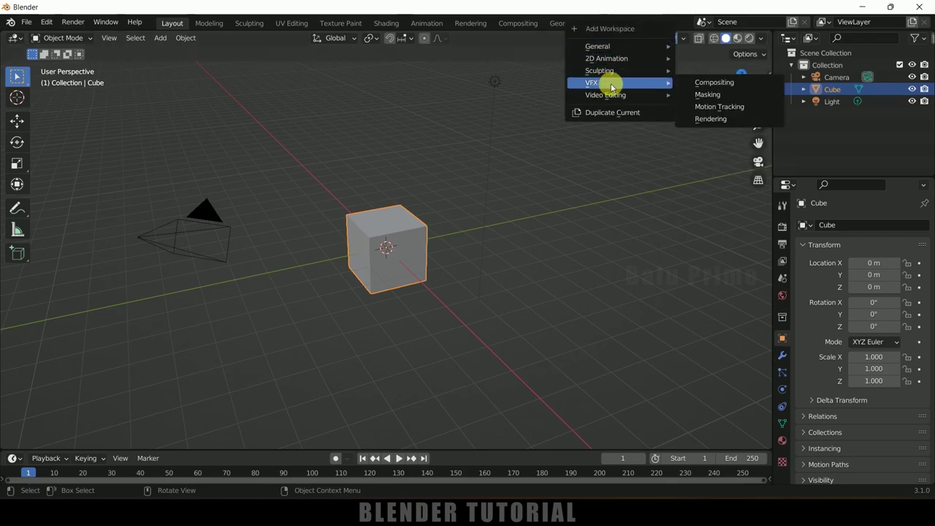
{"action": "left_click", "coordinate": [725, 112]}
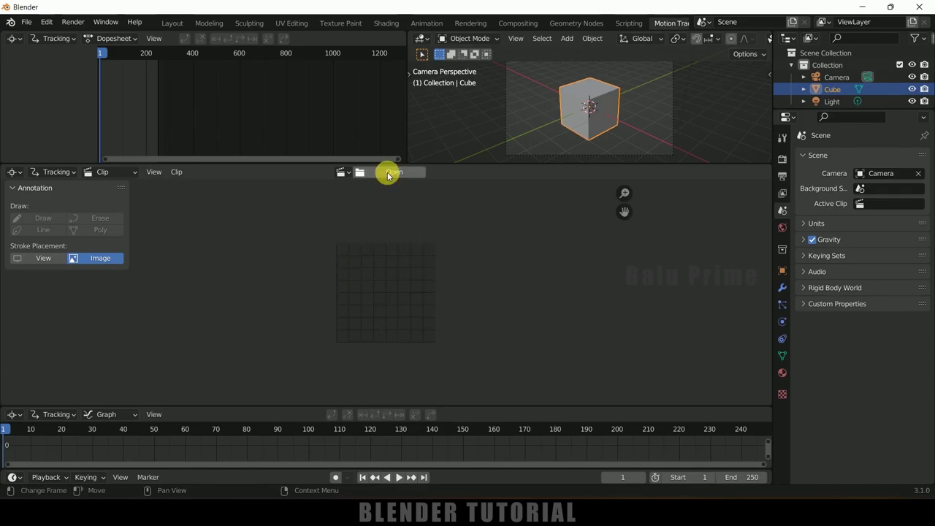
Step: Load video.mp4 from the flag folder as the movie clip for tracking
{"action": "left_click", "coordinate": [388, 174]}
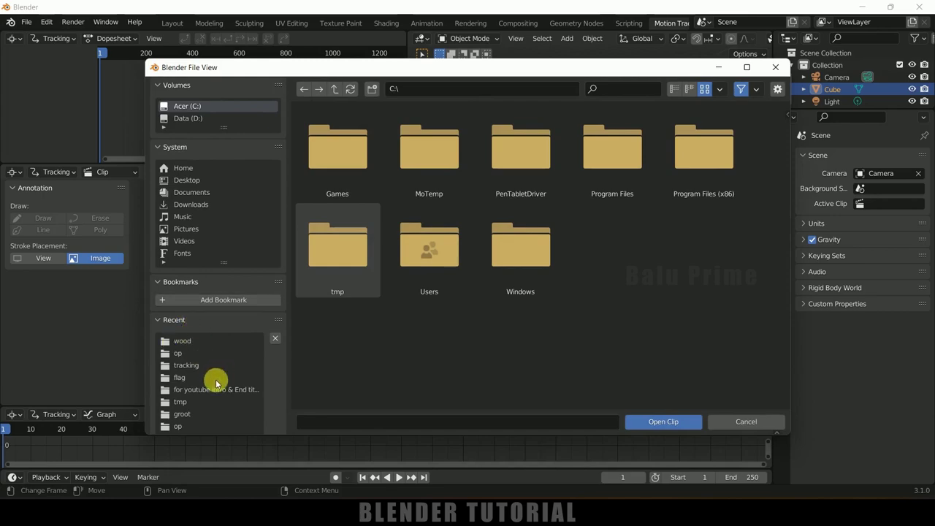
{"action": "left_click", "coordinate": [182, 376]}
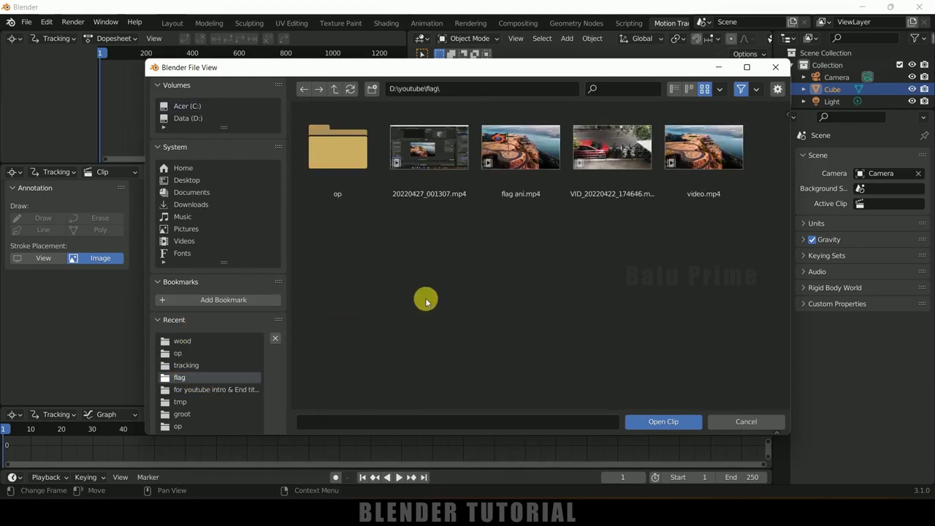
{"action": "left_click", "coordinate": [686, 168]}
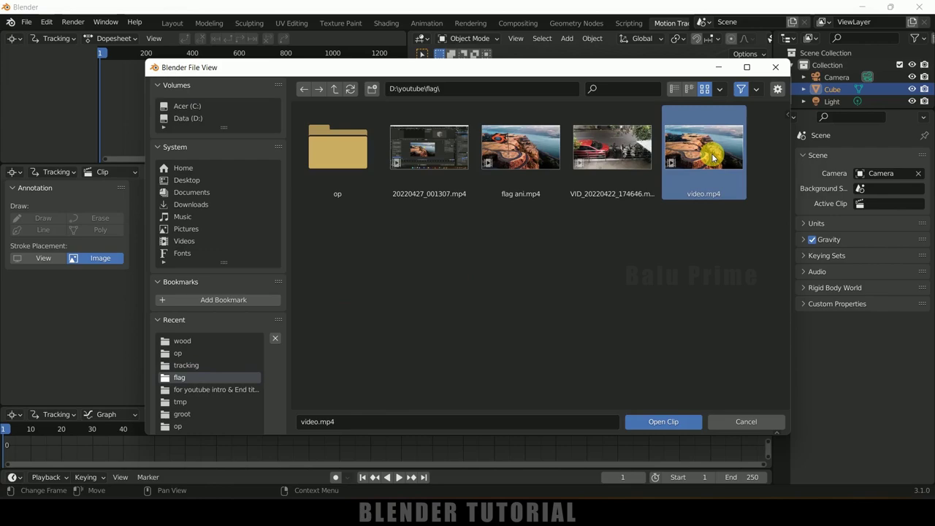
{"action": "left_click", "coordinate": [651, 425]}
Step: Set the render color management's View Transform to Standard
{"action": "scroll", "coordinate": [378, 236], "scroll_direction": "down", "scroll_amount": 5}
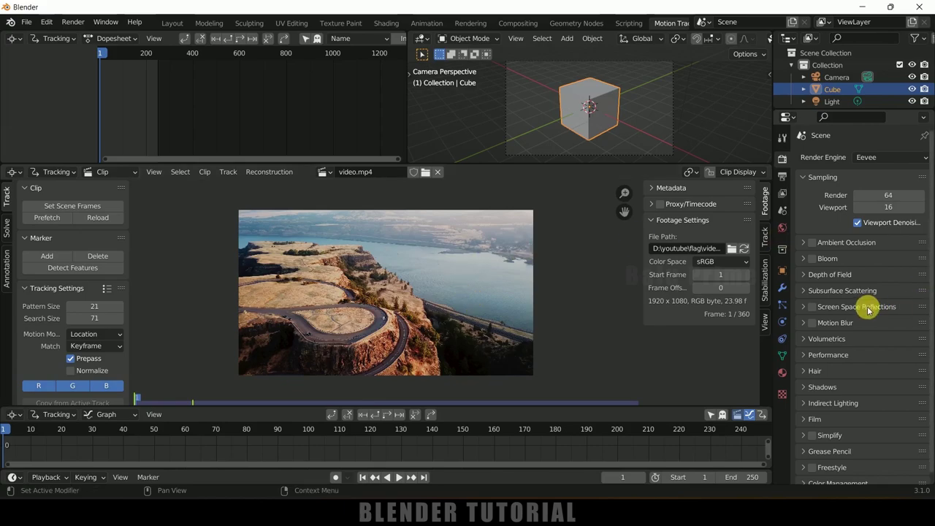
{"action": "scroll", "coordinate": [852, 390], "scroll_direction": "down", "scroll_amount": 1}
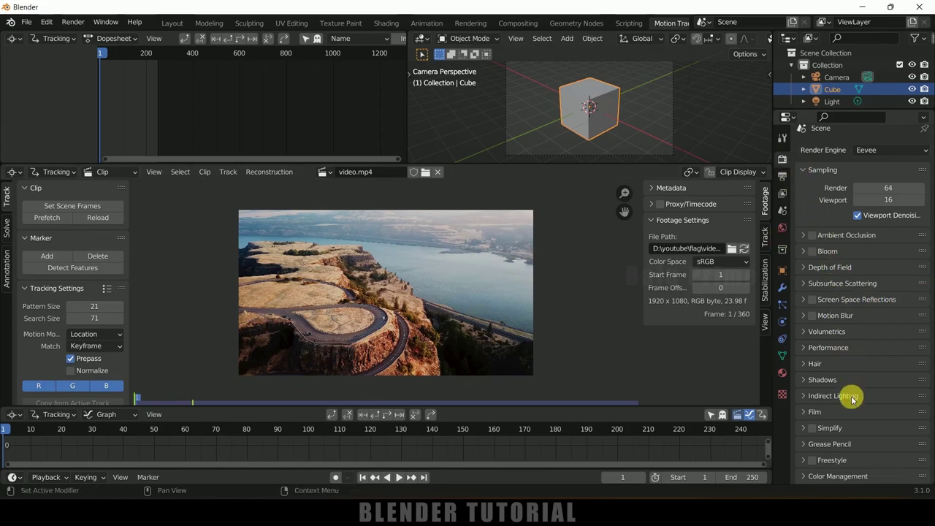
{"action": "left_click", "coordinate": [803, 476]}
{"action": "scroll", "coordinate": [805, 476], "scroll_direction": "down", "scroll_amount": 4}
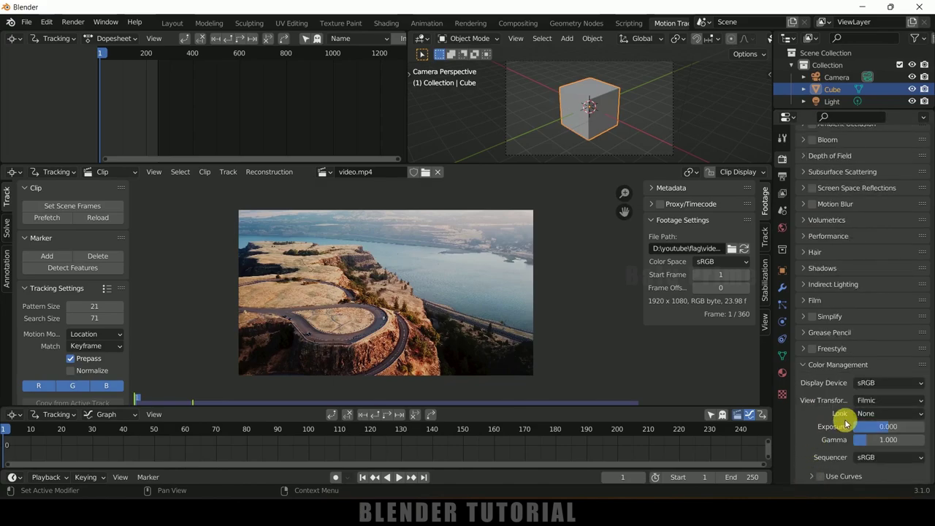
{"action": "left_click", "coordinate": [868, 401]}
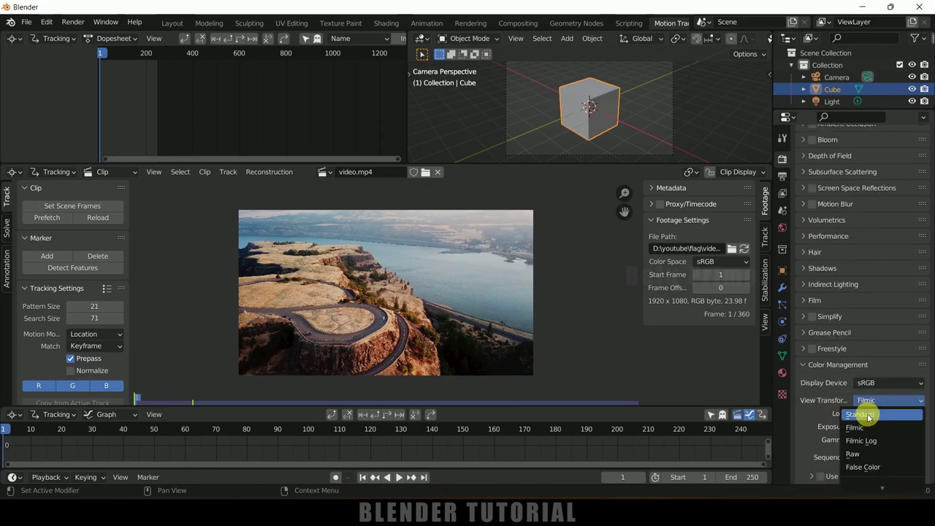
{"action": "left_click", "coordinate": [863, 413]}
{"action": "scroll", "coordinate": [799, 351], "scroll_direction": "up", "scroll_amount": 4}
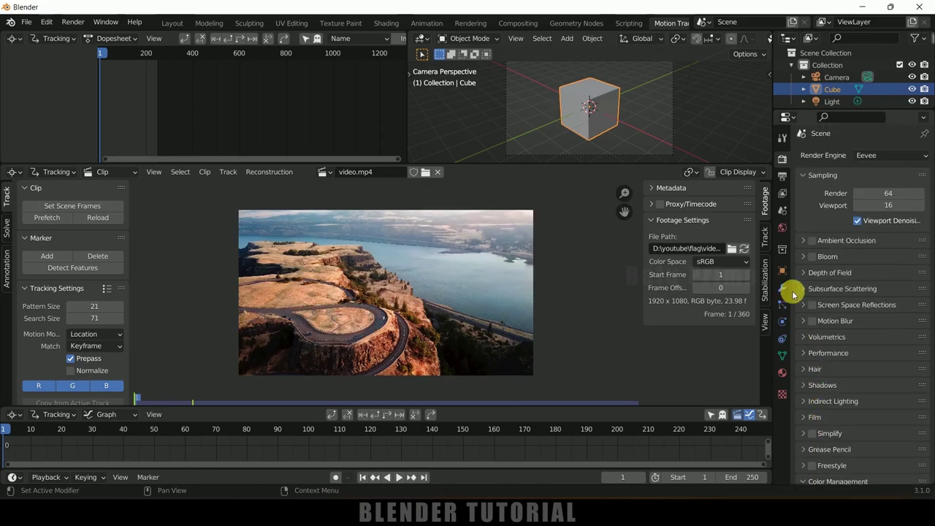
Step: Match the scene frame range to the clip and set the output frame rate to 23.98 fps
{"action": "left_click", "coordinate": [782, 176]}
{"action": "scroll", "coordinate": [831, 252], "scroll_direction": "down", "scroll_amount": 1}
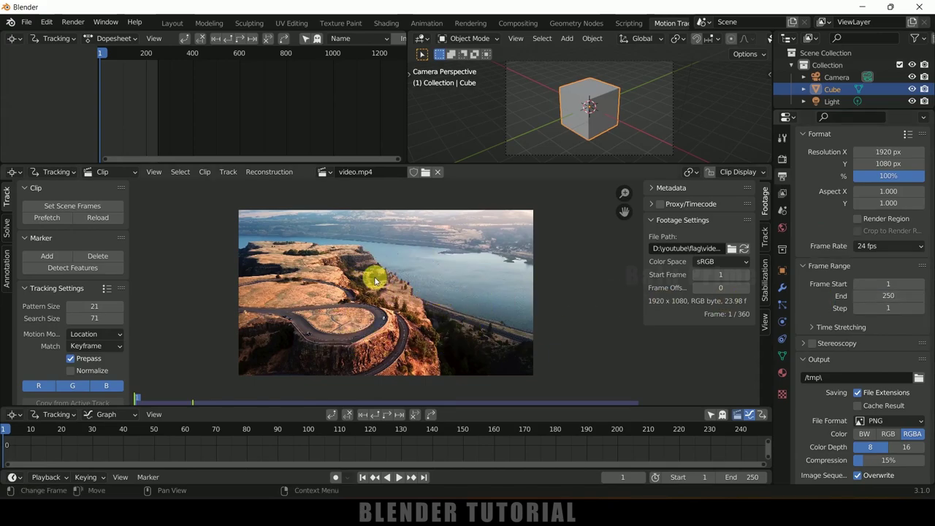
{"action": "left_click", "coordinate": [68, 206]}
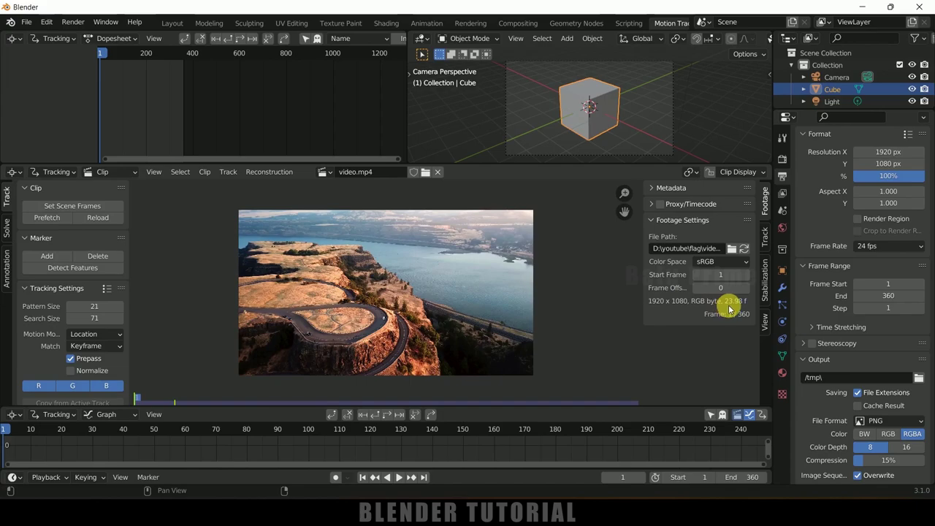
{"action": "scroll", "coordinate": [840, 281], "scroll_direction": "up", "scroll_amount": 1}
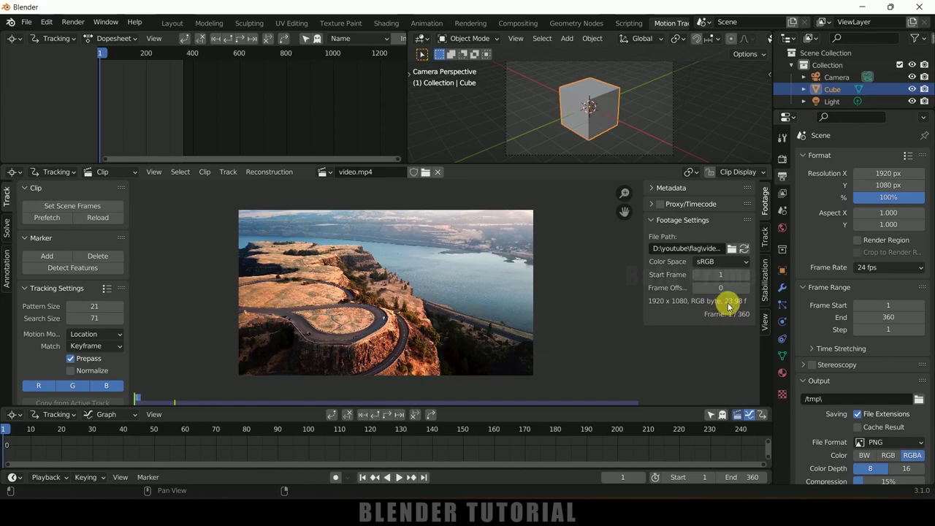
{"action": "left_click", "coordinate": [869, 267]}
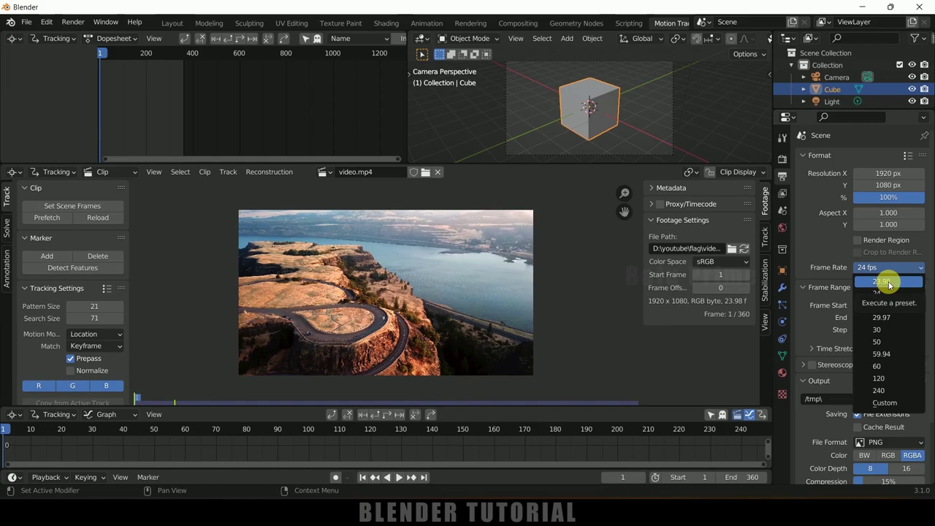
{"action": "left_click", "coordinate": [892, 280]}
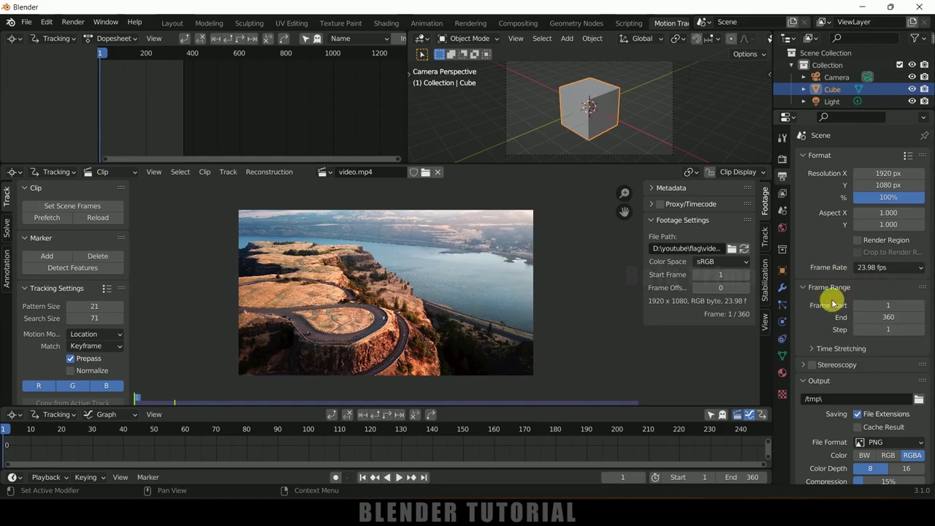
Step: Prefetch the clip's frames, and save the preferences after checking the Video Sequencer memory cache limit in the system settings
{"action": "left_click", "coordinate": [58, 220]}
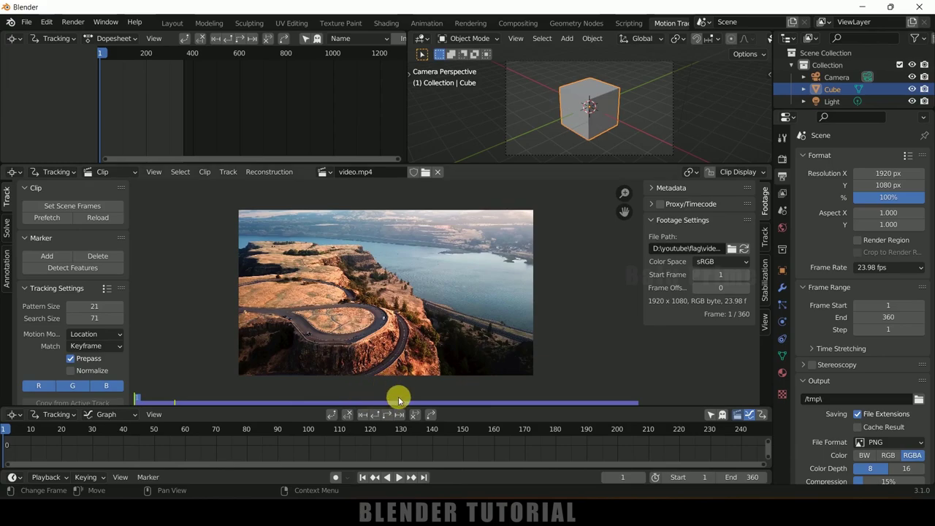
{"action": "left_click", "coordinate": [47, 23]}
{"action": "left_click", "coordinate": [84, 195]}
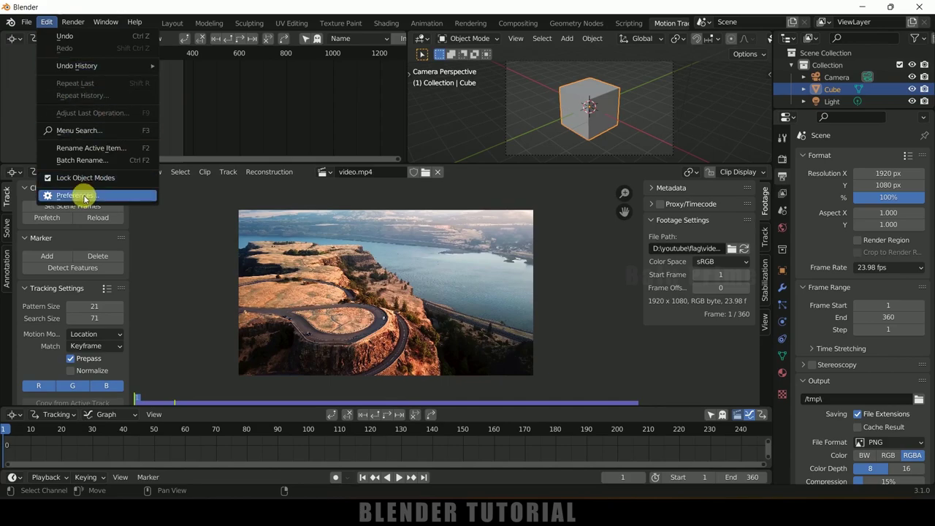
{"action": "left_click", "coordinate": [30, 216]}
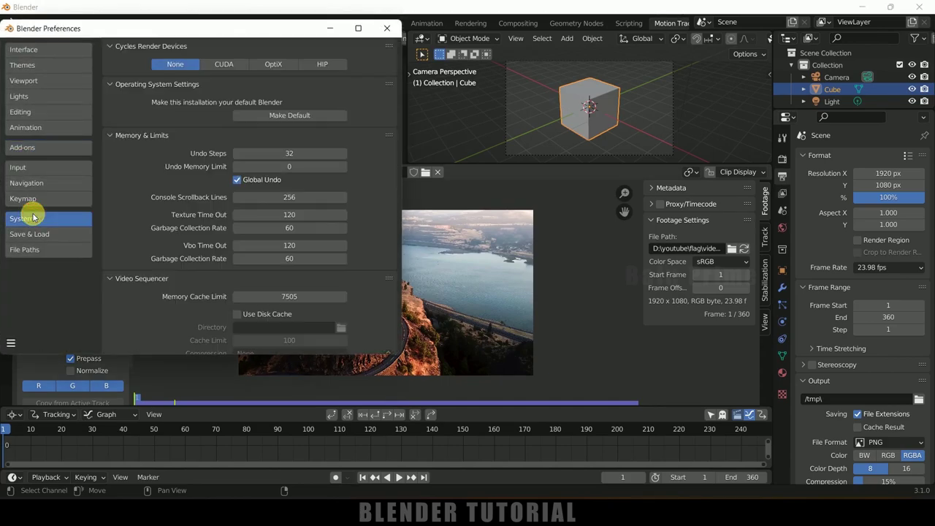
{"action": "scroll", "coordinate": [201, 267], "scroll_direction": "down", "scroll_amount": 2}
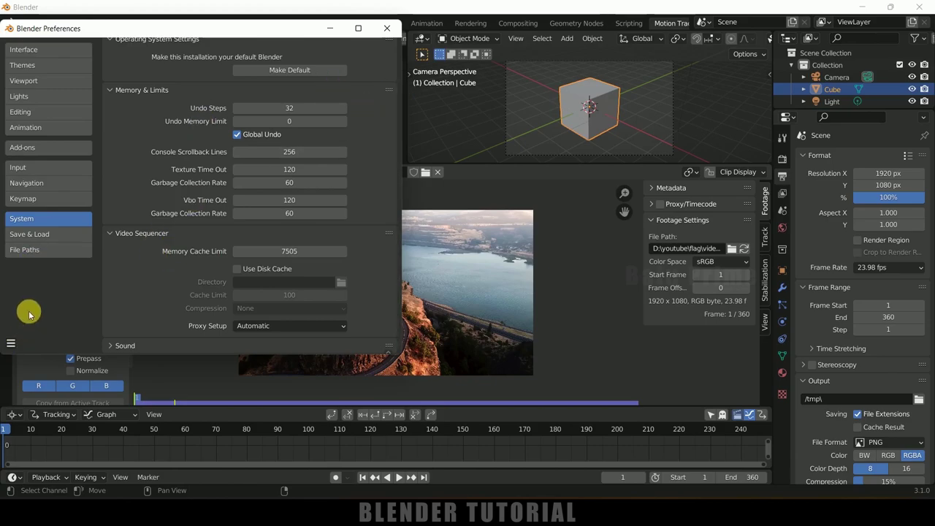
{"action": "left_click", "coordinate": [11, 343]}
{"action": "left_click", "coordinate": [43, 311]}
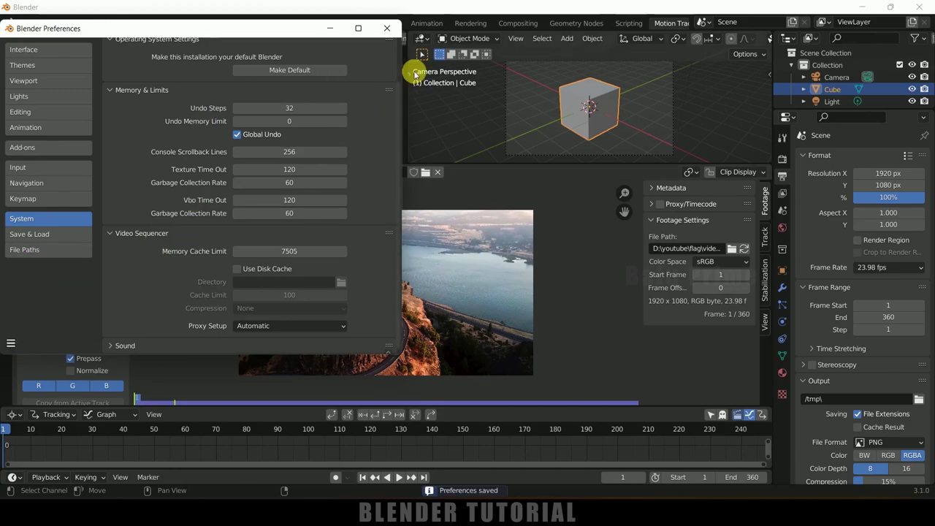
{"action": "left_click", "coordinate": [387, 28]}
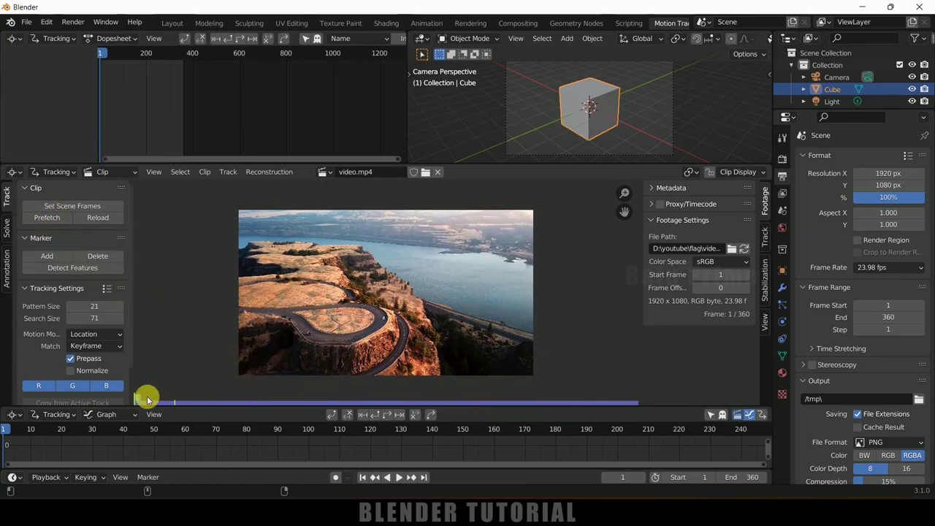
Step: Scrub through the clip to preview the moving cars and return to the first frame
{"action": "left_click_drag", "start_coordinate": [138, 398], "coordinate": [223, 398]}
{"action": "left_click", "coordinate": [362, 477]}
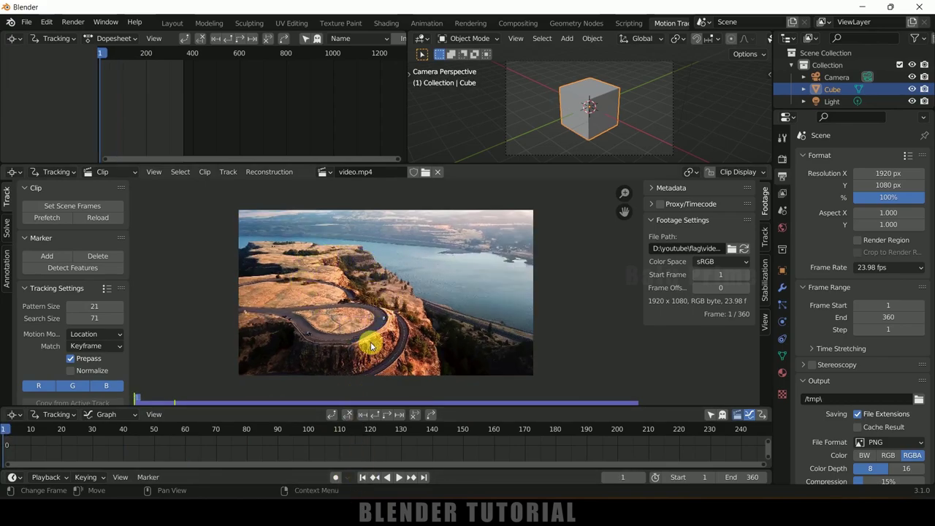
{"action": "left_click_drag", "start_coordinate": [134, 398], "coordinate": [439, 415]}
{"action": "left_click", "coordinate": [363, 478]}
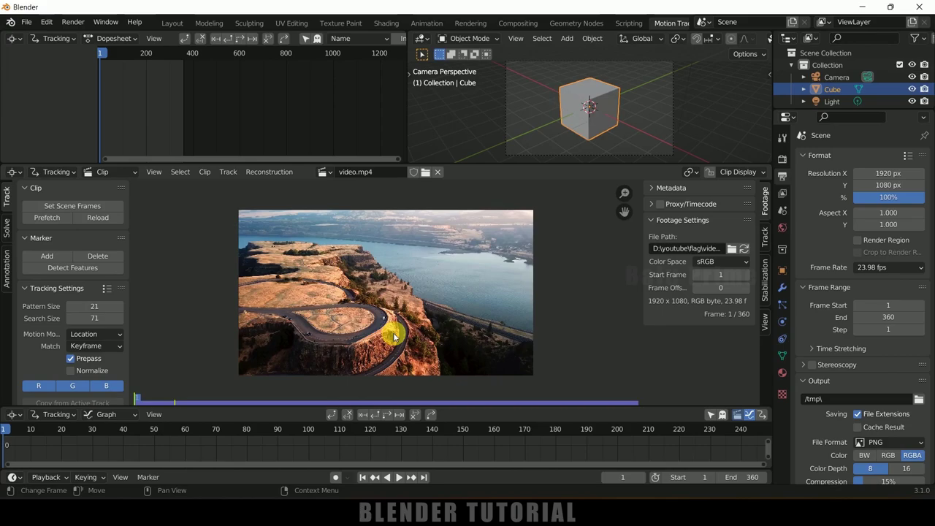
Step: Apply the tracking preset with pattern size 31, search size 91 and Previous frame matching, and enable Normalize
{"action": "scroll", "coordinate": [393, 336], "scroll_direction": "up", "scroll_amount": 2}
{"action": "scroll", "coordinate": [399, 351], "scroll_direction": "up", "scroll_amount": 2}
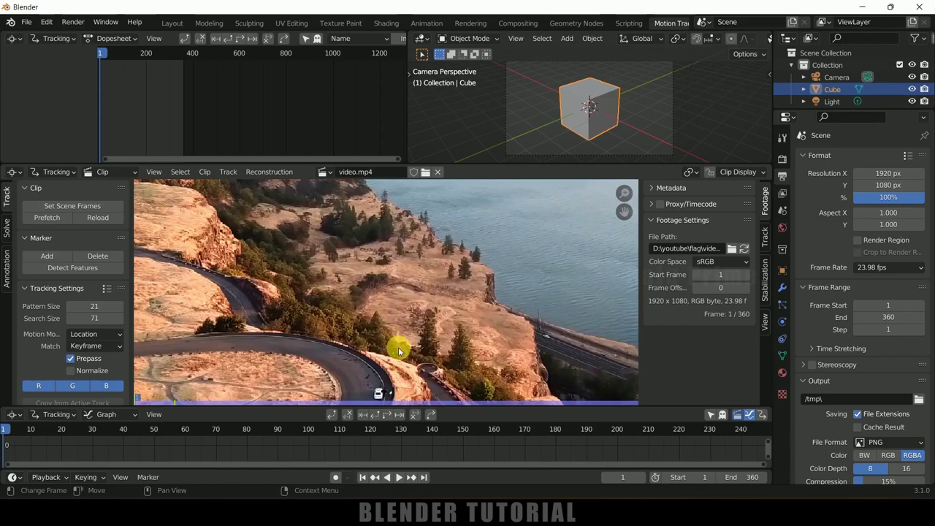
{"action": "middle_click_drag", "start_coordinate": [399, 351], "coordinate": [417, 247]}
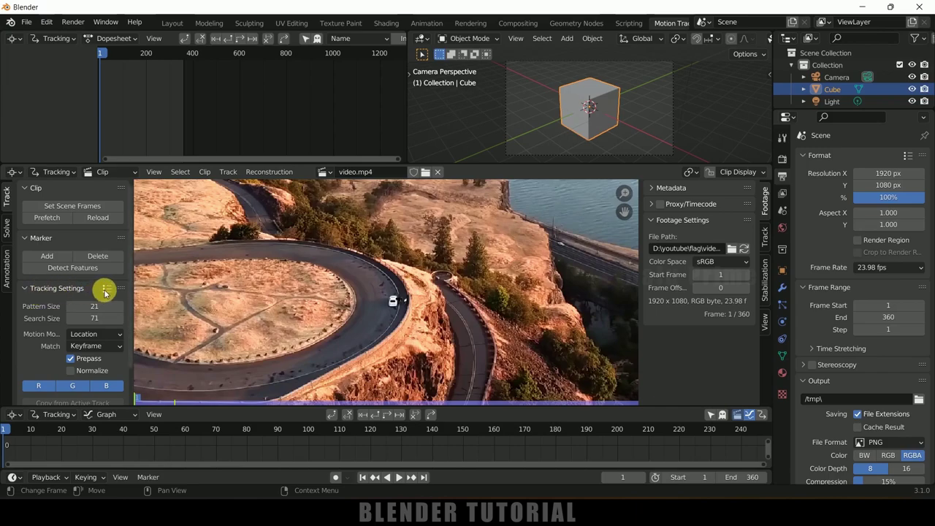
{"action": "left_click", "coordinate": [106, 289]}
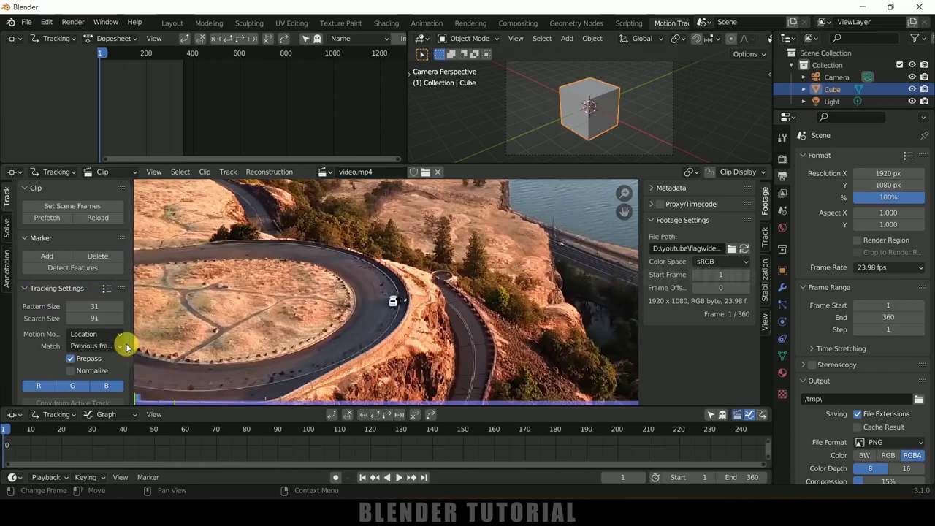
{"action": "left_click", "coordinate": [74, 373]}
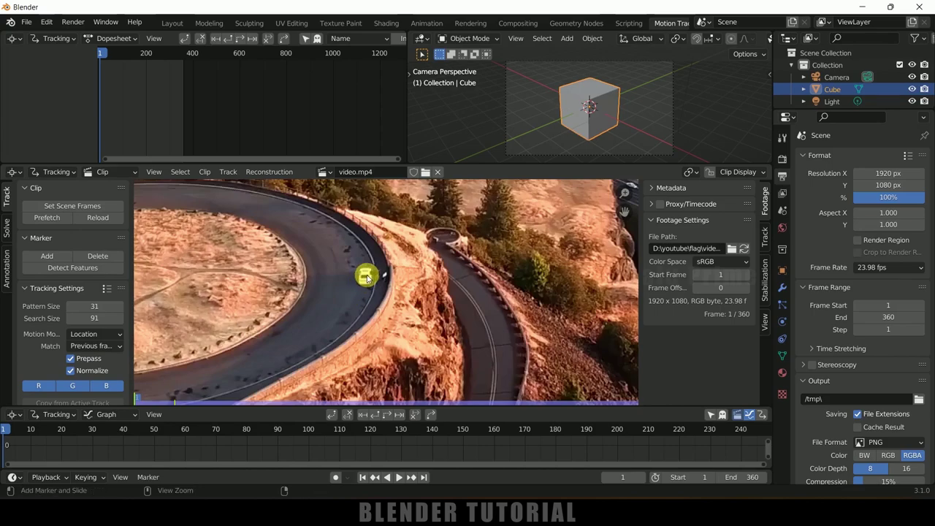
Step: Place a tracking marker on the white car at the road bend and check its pattern in the track preview
{"action": "left_click", "coordinate": [365, 276], "text": "ctrl"}
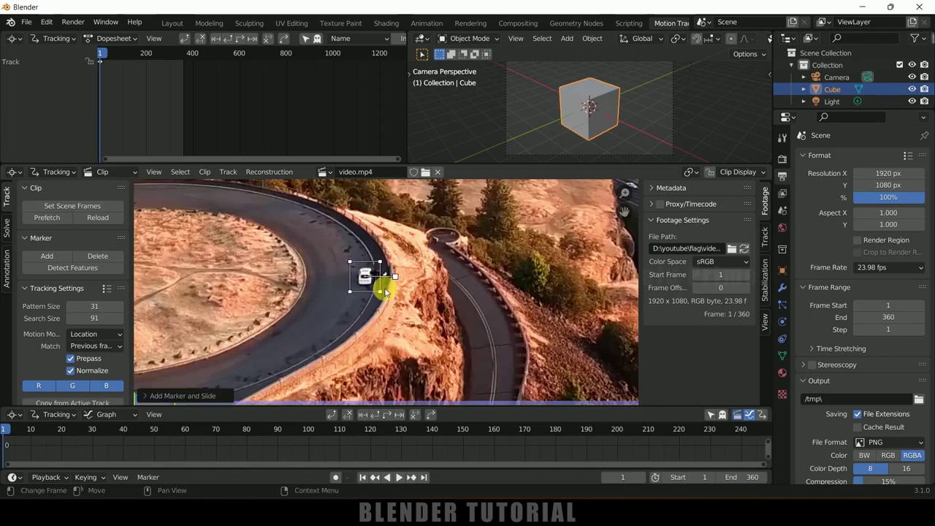
{"action": "mouse_move", "coordinate": [396, 303]}
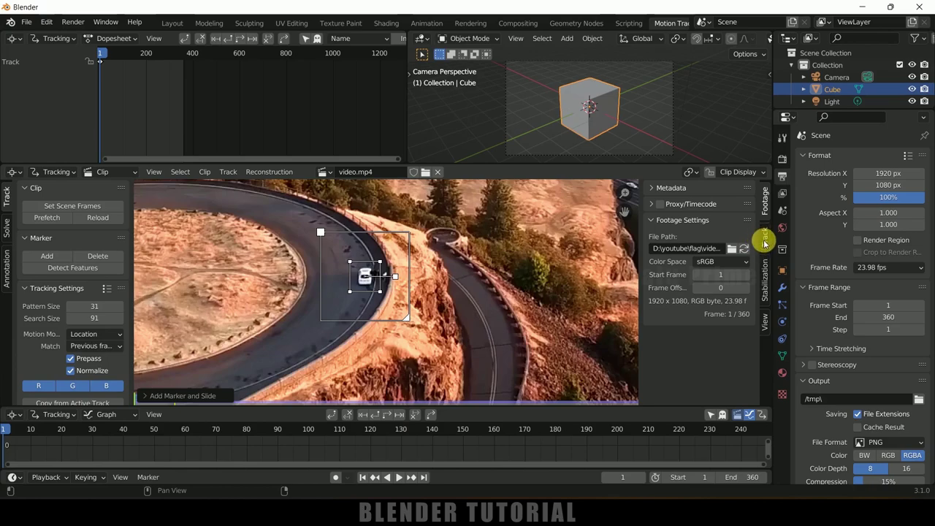
{"action": "left_click", "coordinate": [765, 239]}
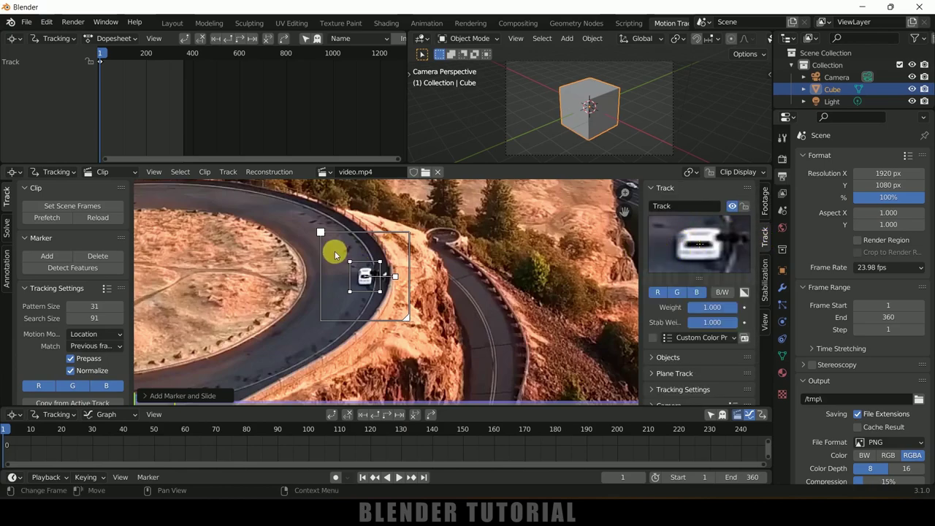
{"action": "left_click_drag", "start_coordinate": [394, 276], "coordinate": [386, 272]}
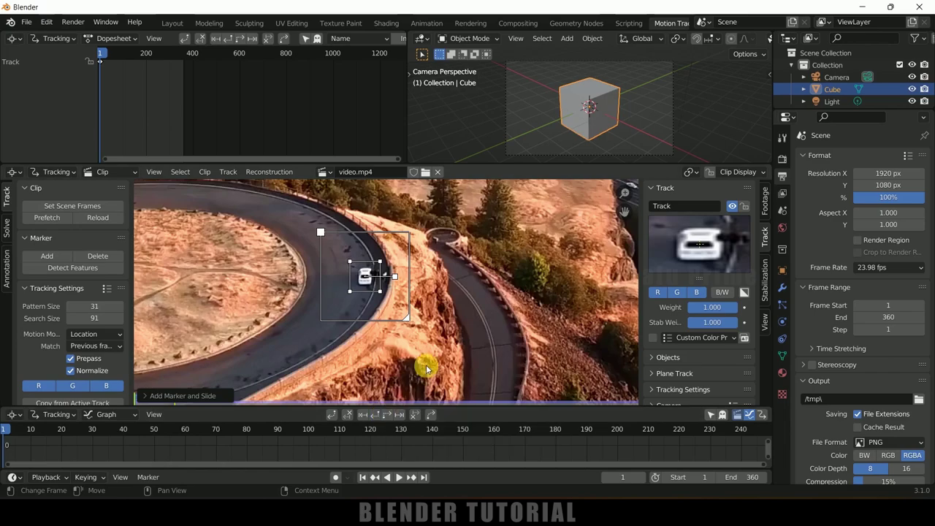
Step: Track the white car's marker forward through the whole clip to frame 360
{"action": "key", "text": "ctrl+t"}
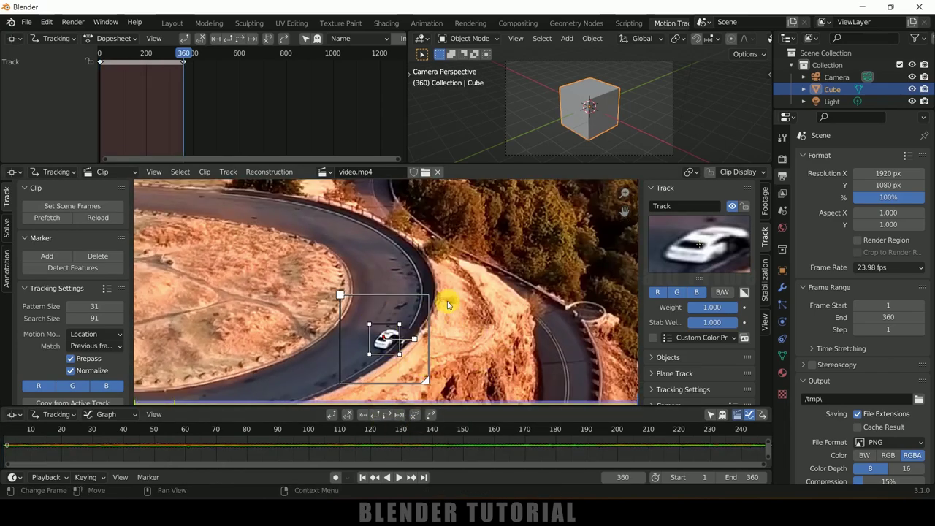
{"action": "scroll", "coordinate": [452, 295], "scroll_direction": "down", "scroll_amount": 3}
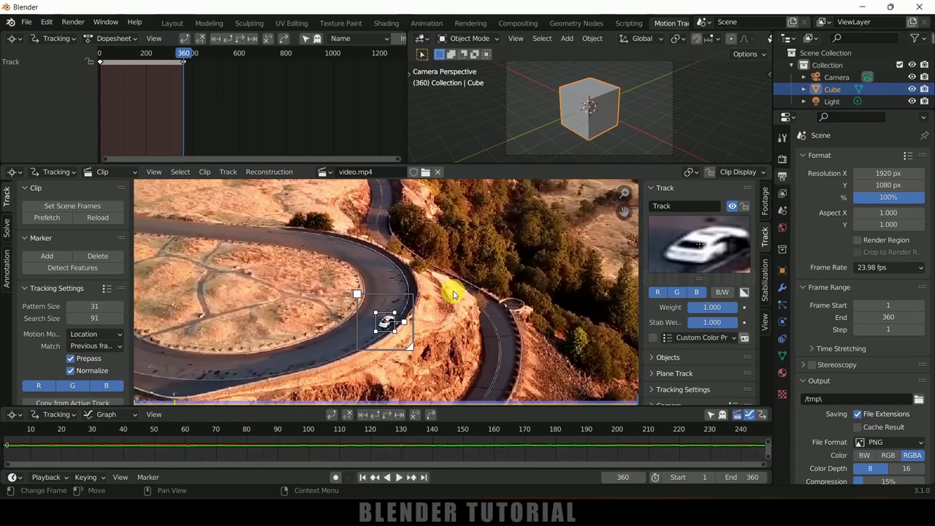
{"action": "scroll", "coordinate": [453, 294], "scroll_direction": "down", "scroll_amount": 2}
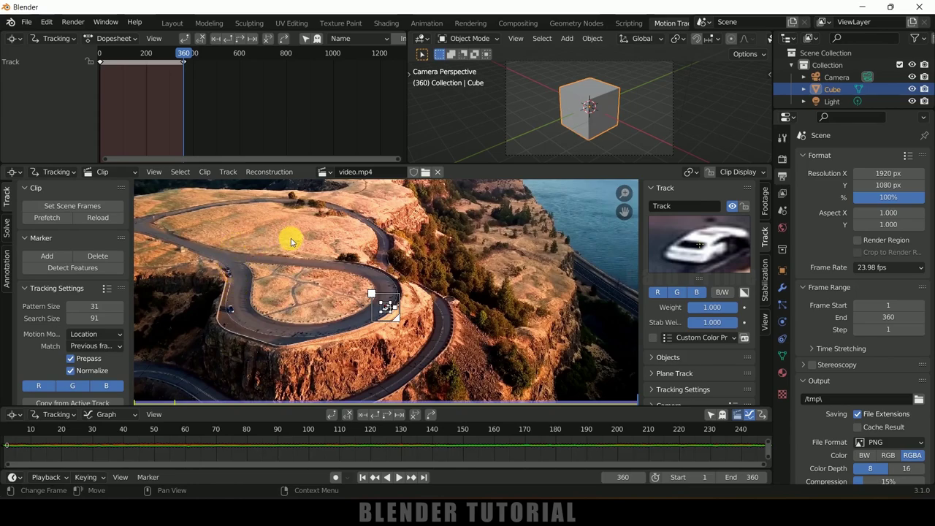
Step: Return to the clip's first frame and delete the white car's track
{"action": "left_click", "coordinate": [364, 478]}
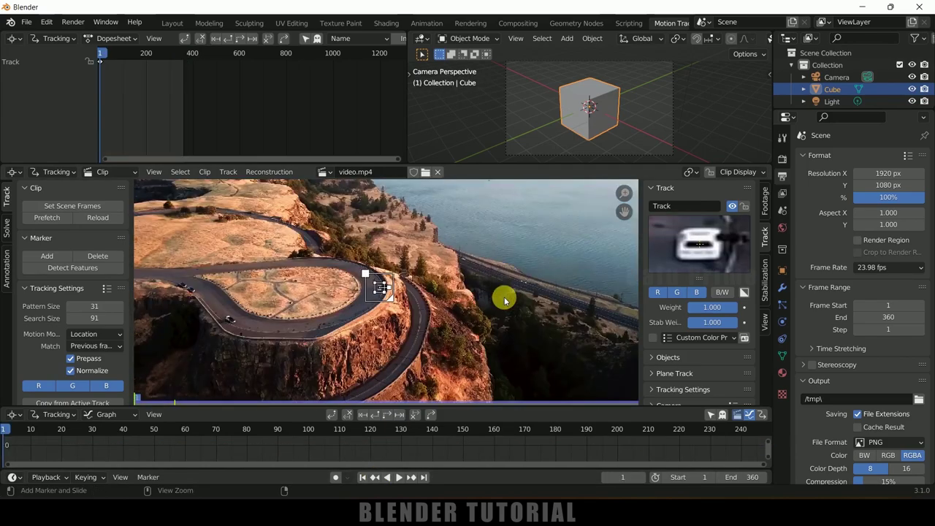
{"action": "key", "text": "alt+a"}
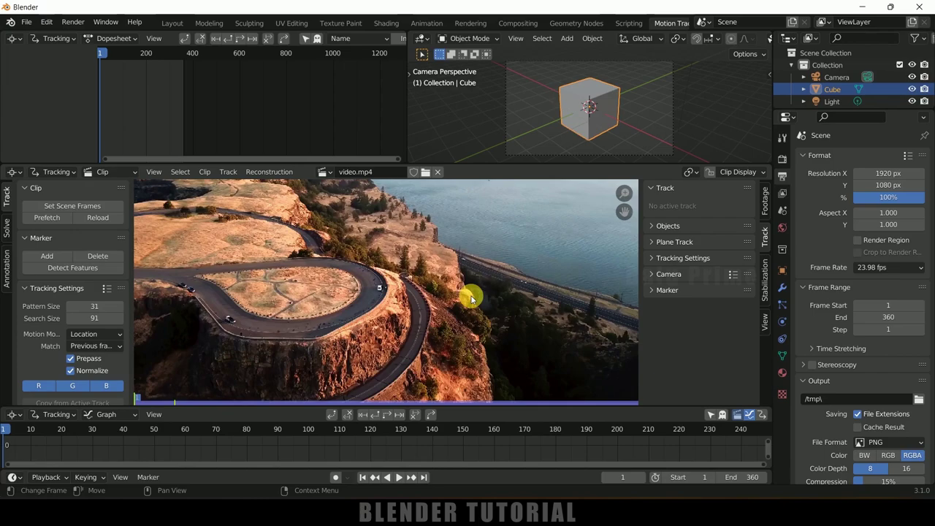
{"action": "scroll", "coordinate": [470, 295], "scroll_direction": "down", "scroll_amount": 4}
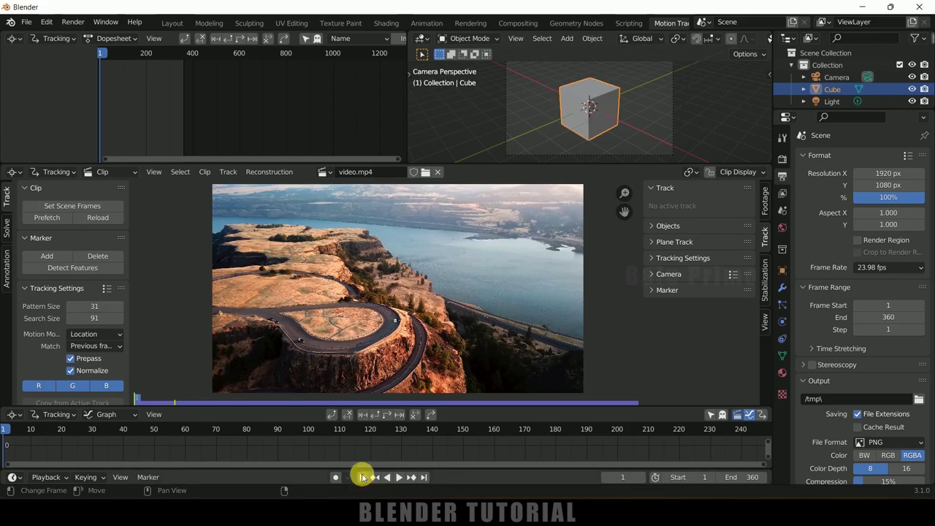
Step: Detect features across the first frame and track all the detected markers forward through frame 360
{"action": "left_click", "coordinate": [70, 268]}
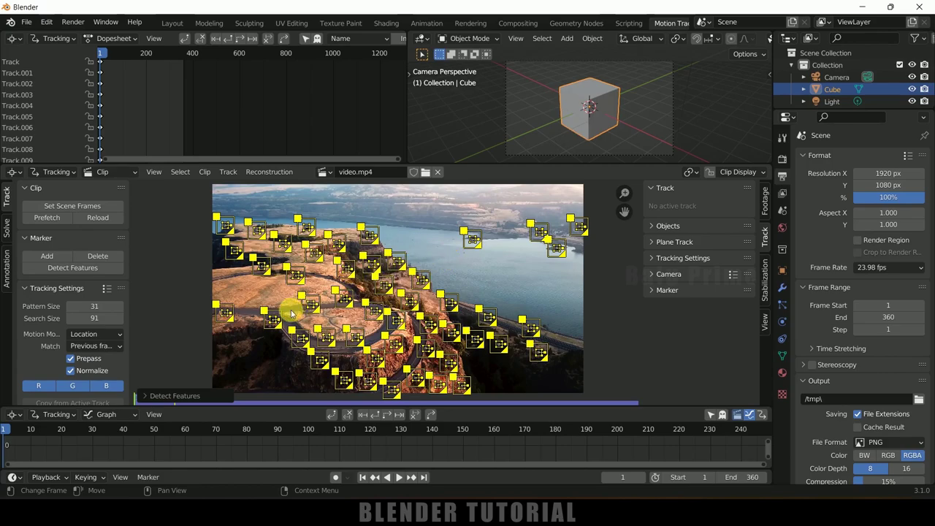
{"action": "key", "text": "ctrl+t"}
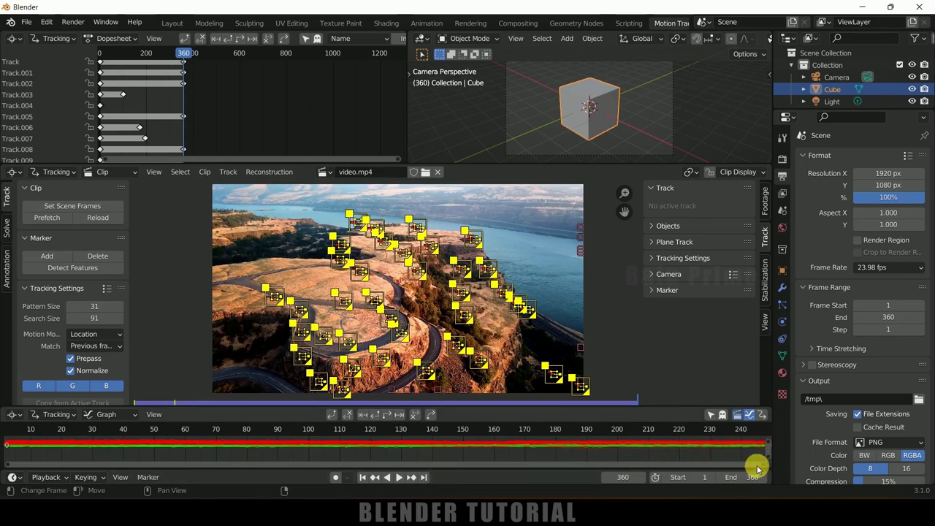
{"action": "left_click_drag", "start_coordinate": [764, 465], "coordinate": [905, 467]}
Step: At frame 7, delete the three tracks on the lake and the disabled track at the footage's edge beside them
{"action": "left_click_drag", "start_coordinate": [747, 427], "coordinate": [8, 380]}
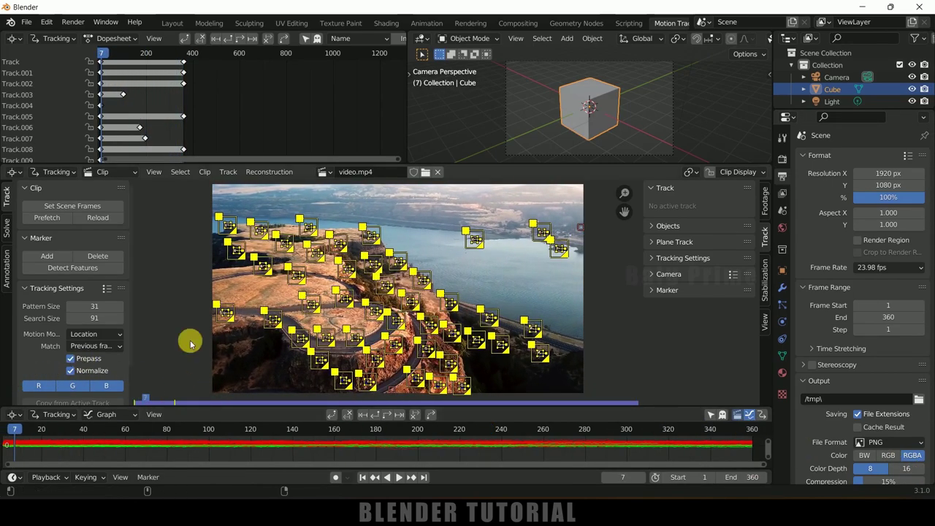
{"action": "left_click", "coordinate": [488, 249]}
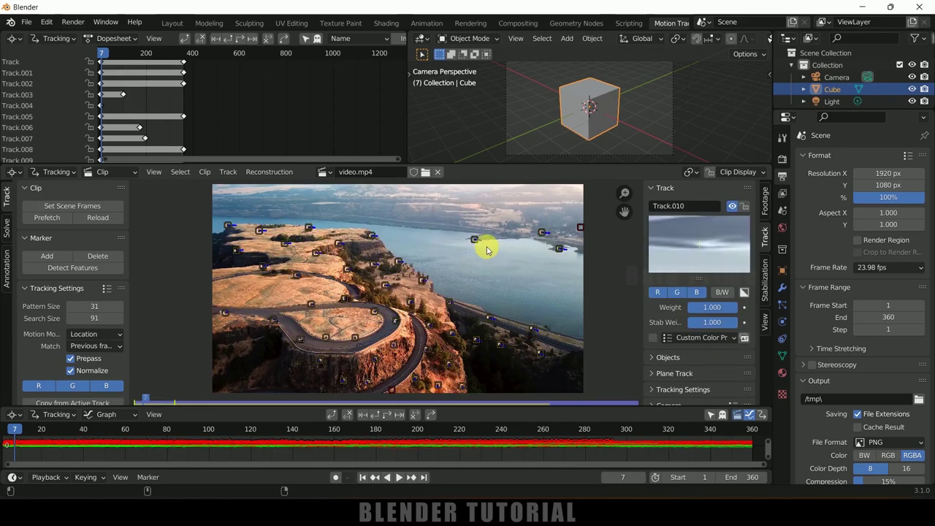
{"action": "left_click", "coordinate": [562, 247], "text": "shift"}
{"action": "left_click", "coordinate": [540, 233], "text": "shift"}
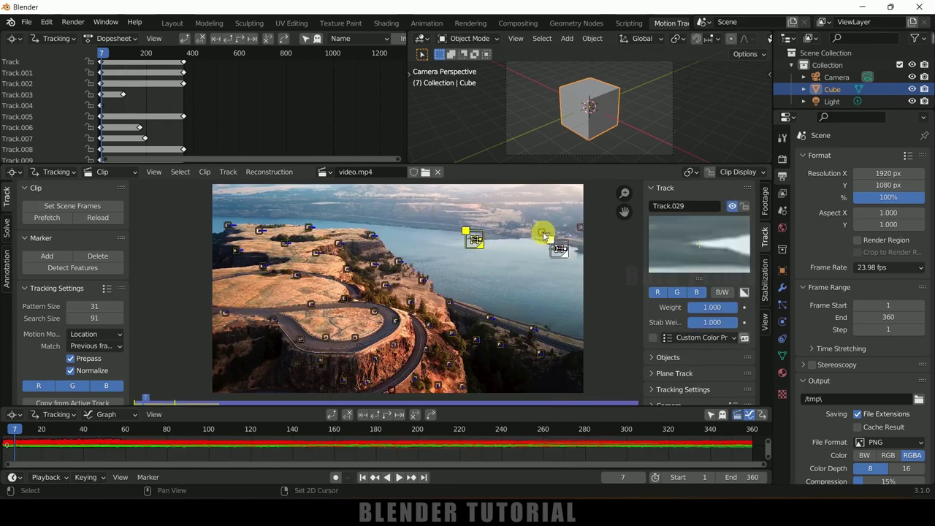
{"action": "left_click", "coordinate": [582, 229], "text": "shift"}
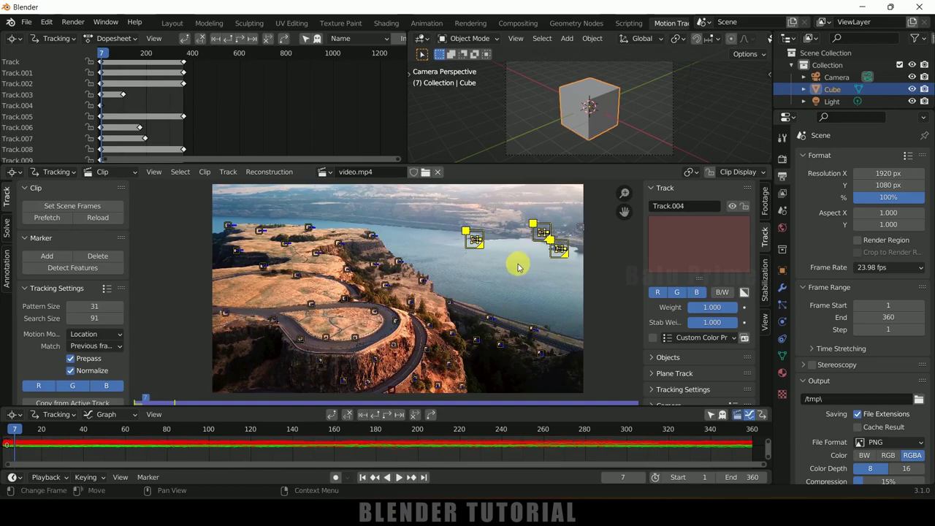
{"action": "key", "text": "x"}
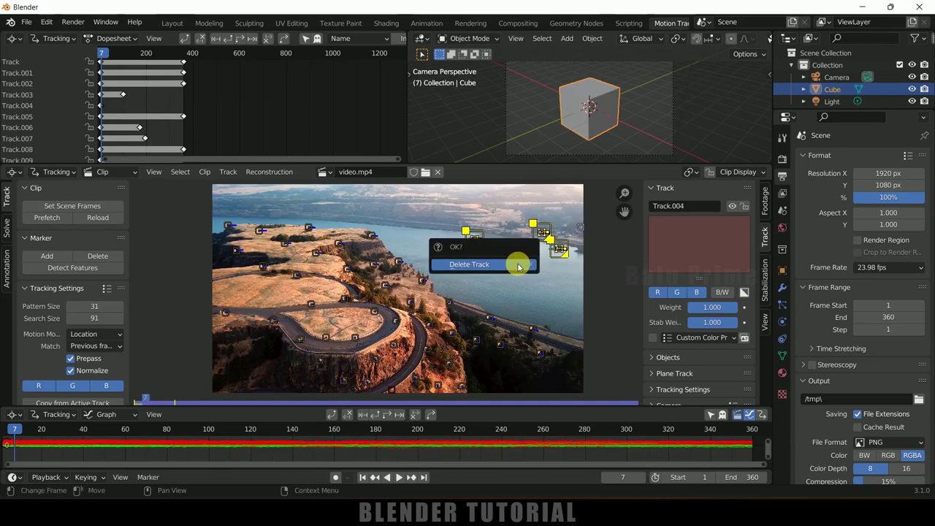
{"action": "left_click", "coordinate": [469, 265]}
Step: At frame 38, delete the track at the lower edge of the footage beneath the cliff
{"action": "left_click_drag", "start_coordinate": [14, 432], "coordinate": [79, 432]}
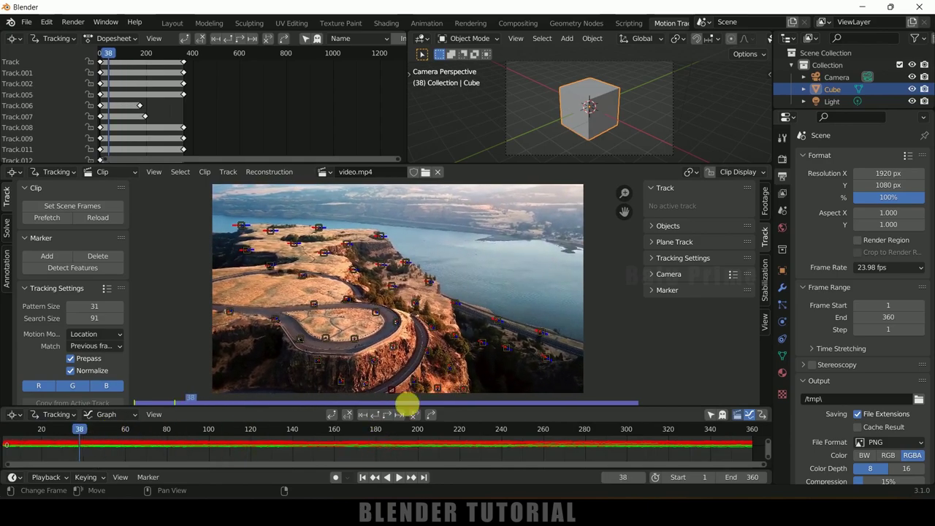
{"action": "left_click", "coordinate": [438, 388], "text": "ctrl"}
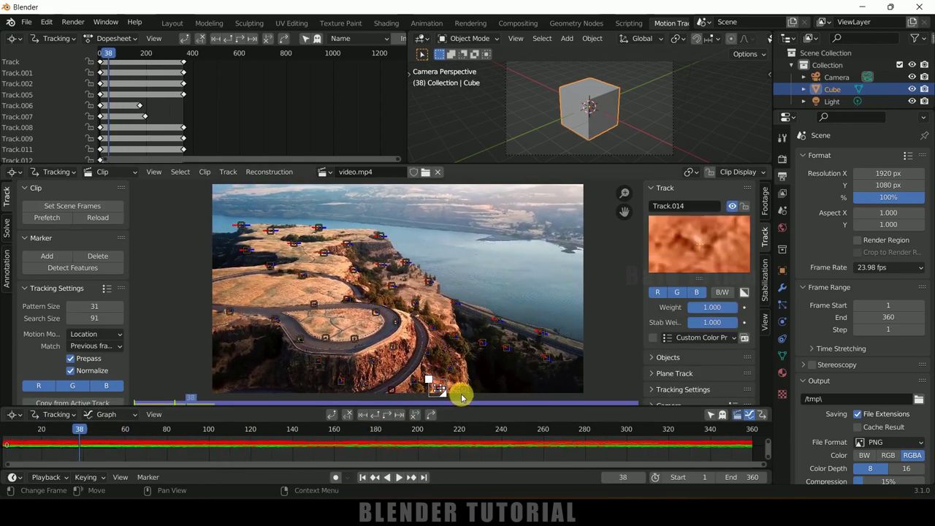
{"action": "key", "text": "x"}
{"action": "left_click", "coordinate": [502, 383]}
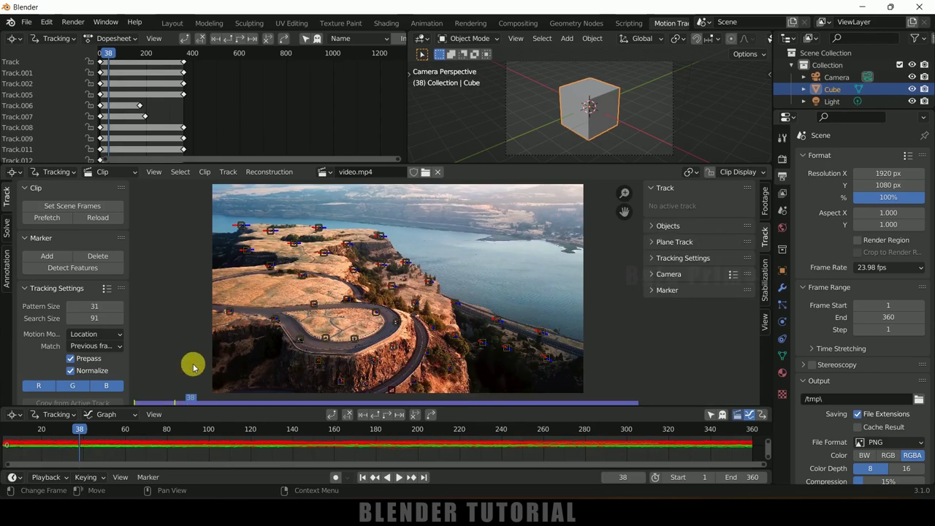
Step: At frame 214, delete the disabled tracks at the footage's right edge and the two tracks along the shoreline road
{"action": "left_click_drag", "start_coordinate": [90, 431], "coordinate": [448, 421]}
{"action": "left_click", "coordinate": [586, 346]}
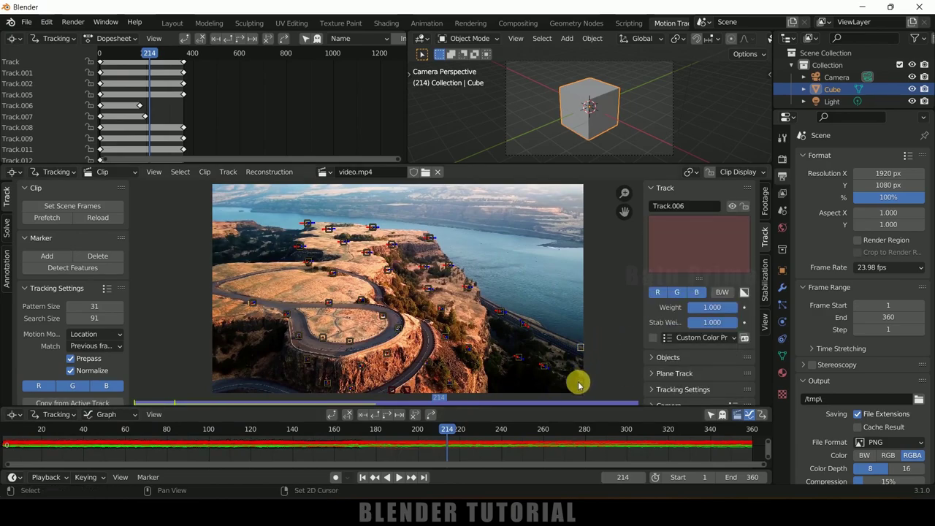
{"action": "left_click", "coordinate": [523, 325], "text": "ctrl"}
{"action": "left_click", "coordinate": [501, 314], "text": "ctrl"}
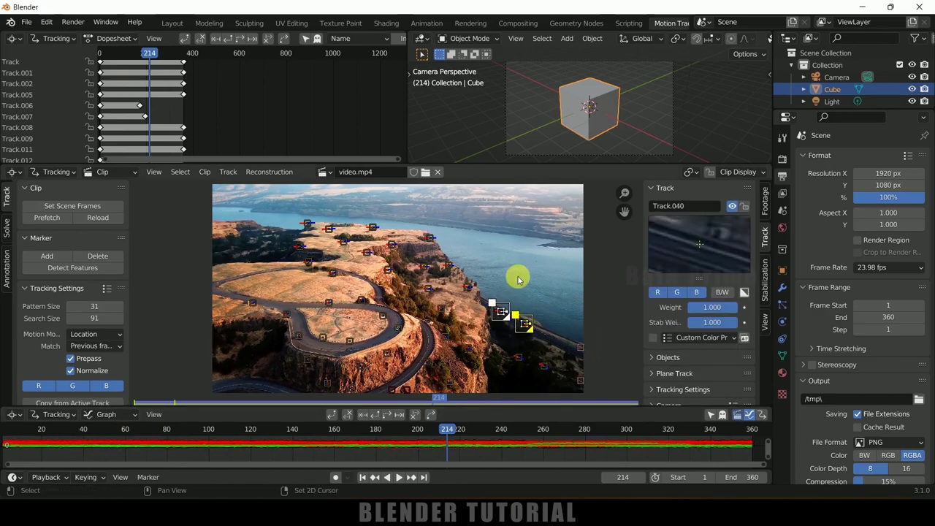
{"action": "key", "text": "x"}
{"action": "left_click", "coordinate": [523, 269]}
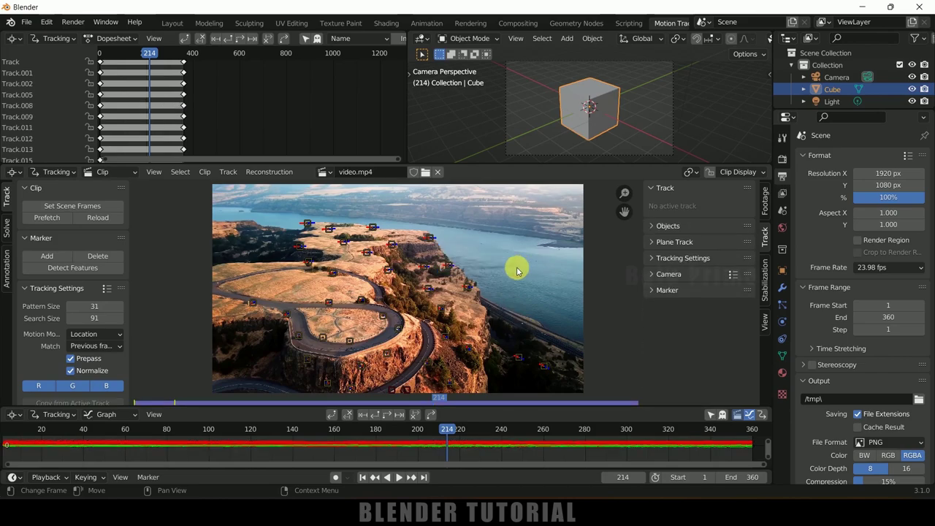
Step: Delete the disabled tracks at the footage's lower edge at frame 214, and the cliff-base track near that edge at frame 237
{"action": "left_click", "coordinate": [396, 387]}
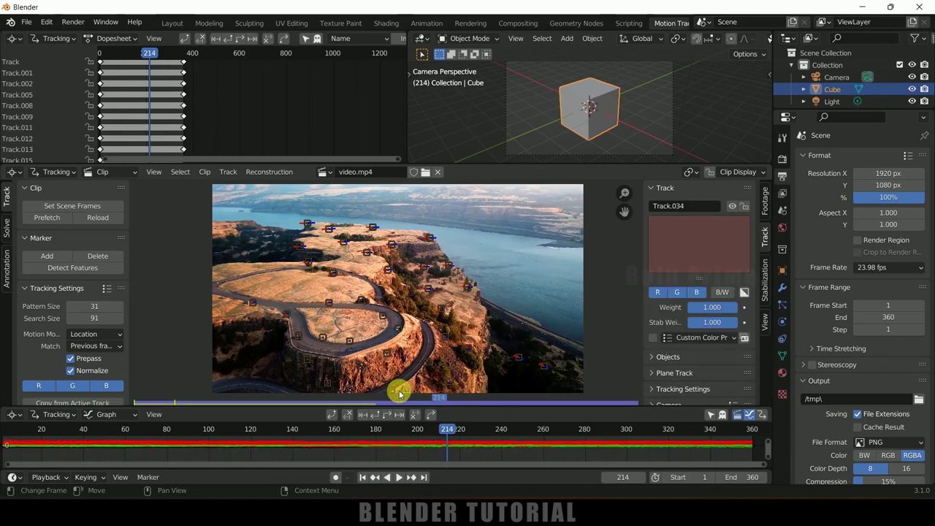
{"action": "key", "text": "x"}
{"action": "left_click", "coordinate": [515, 310]}
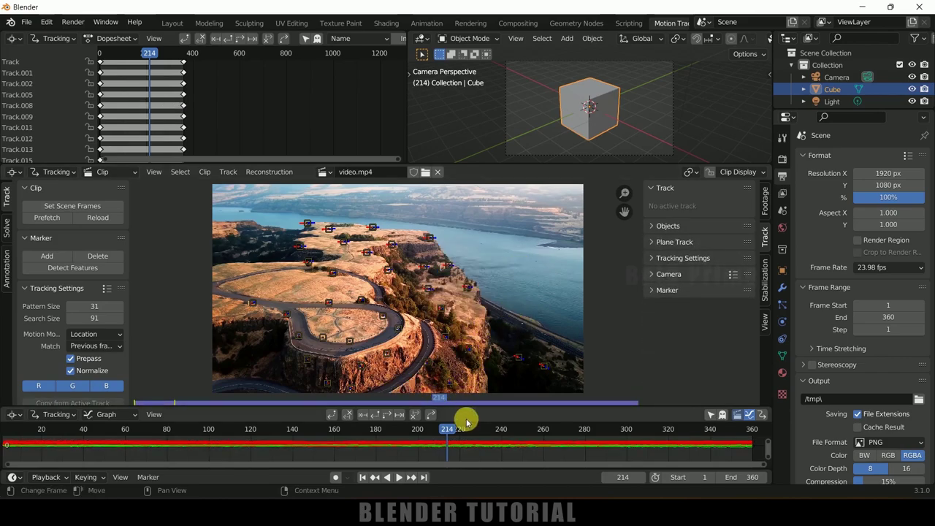
{"action": "mouse_move", "coordinate": [449, 431]}
{"action": "left_mouse_down"}
{"action": "mouse_move", "coordinate": [737, 416]}
{"action": "mouse_move", "coordinate": [643, 428]}
{"action": "mouse_move", "coordinate": [497, 401]}
{"action": "left_mouse_up"}
{"action": "left_click", "coordinate": [449, 382], "text": "ctrl"}
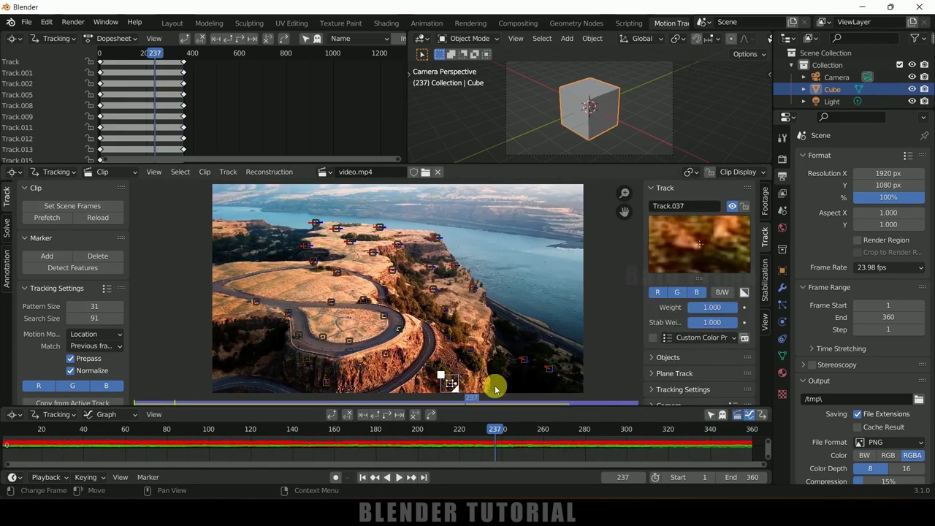
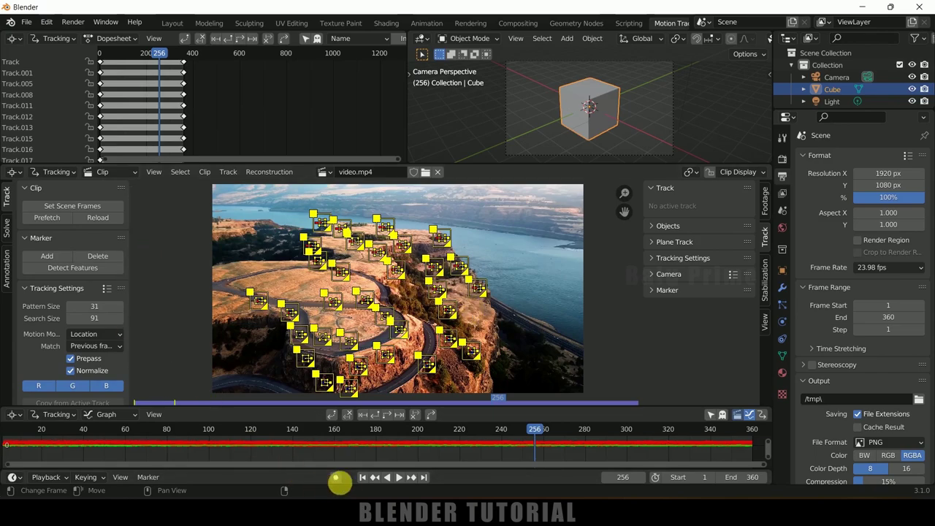
Step: Return to the first frame and solve the camera motion from all remaining tracks
{"action": "left_click", "coordinate": [362, 477]}
{"action": "left_click", "coordinate": [6, 226]}
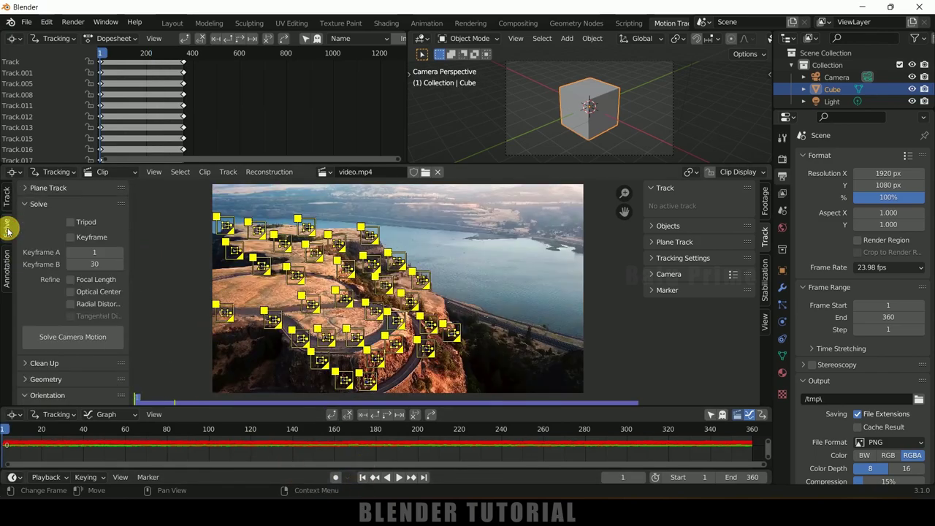
{"action": "left_click", "coordinate": [82, 342]}
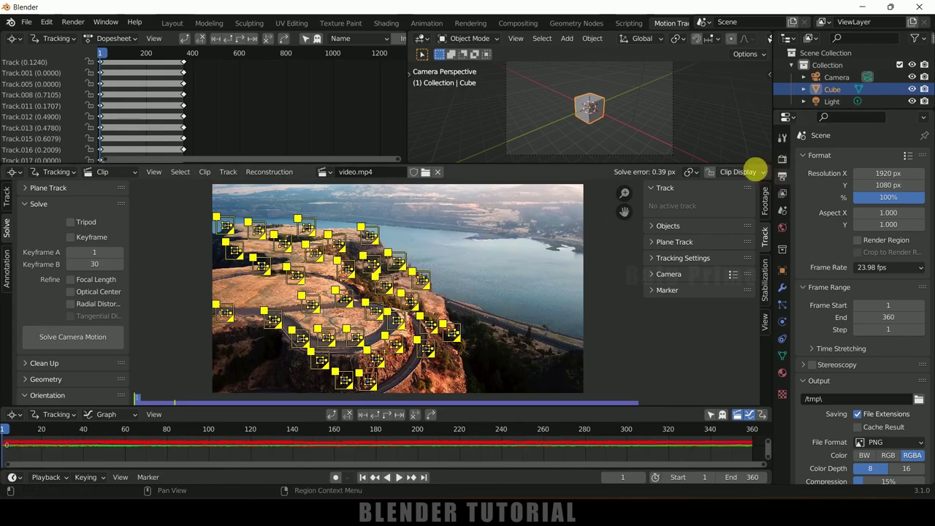
Step: Enable the Info marker display and check the average error of two tracks on the hillside above the road
{"action": "left_click", "coordinate": [744, 173]}
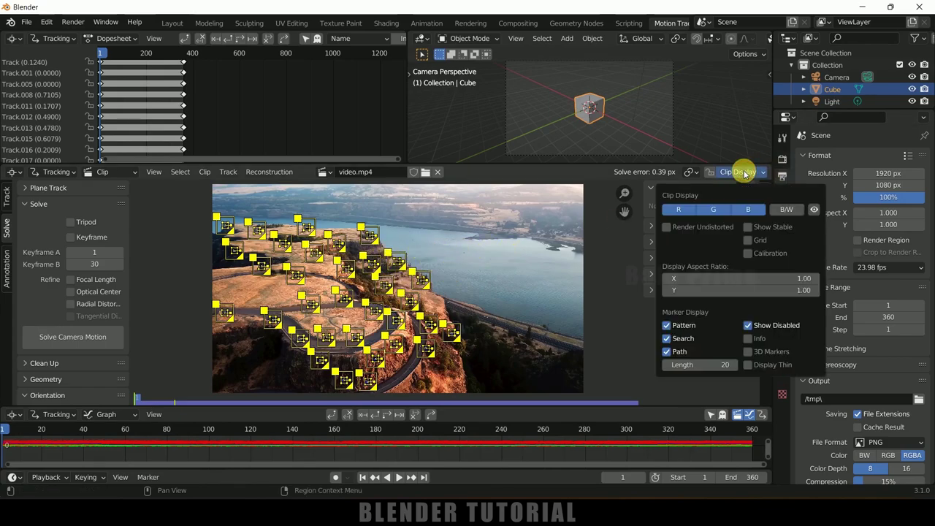
{"action": "left_click", "coordinate": [749, 340]}
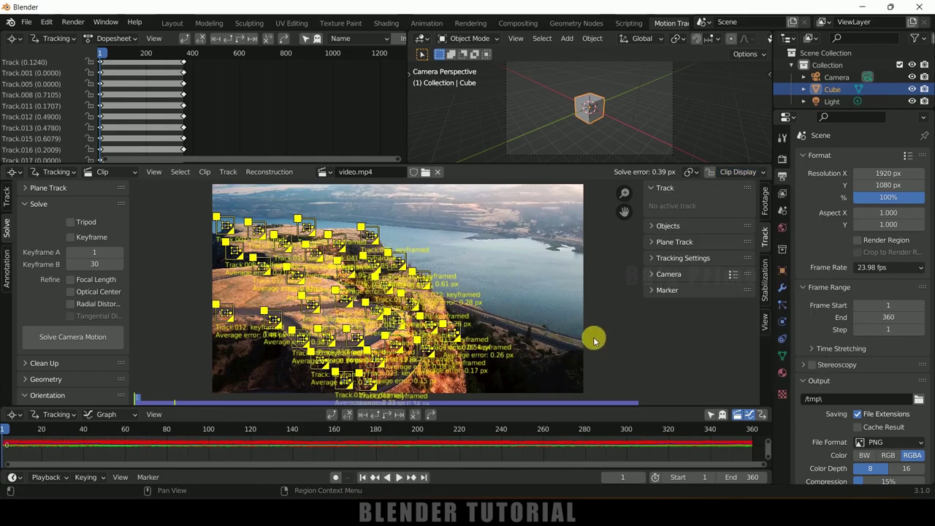
{"action": "scroll", "coordinate": [528, 293], "scroll_direction": "up", "scroll_amount": 3}
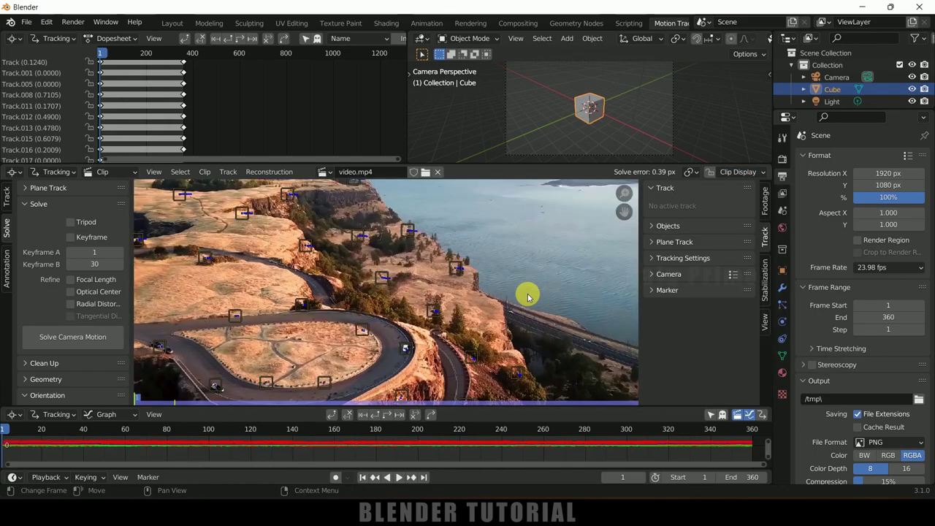
{"action": "left_click", "coordinate": [456, 266], "text": "ctrl"}
{"action": "scroll", "coordinate": [511, 315], "scroll_direction": "up", "scroll_amount": 2}
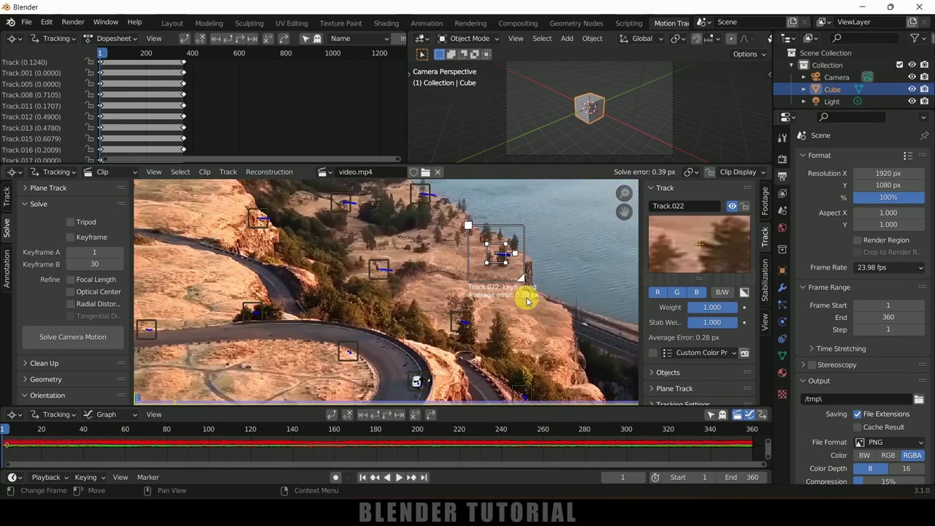
{"action": "left_click", "coordinate": [382, 274]}
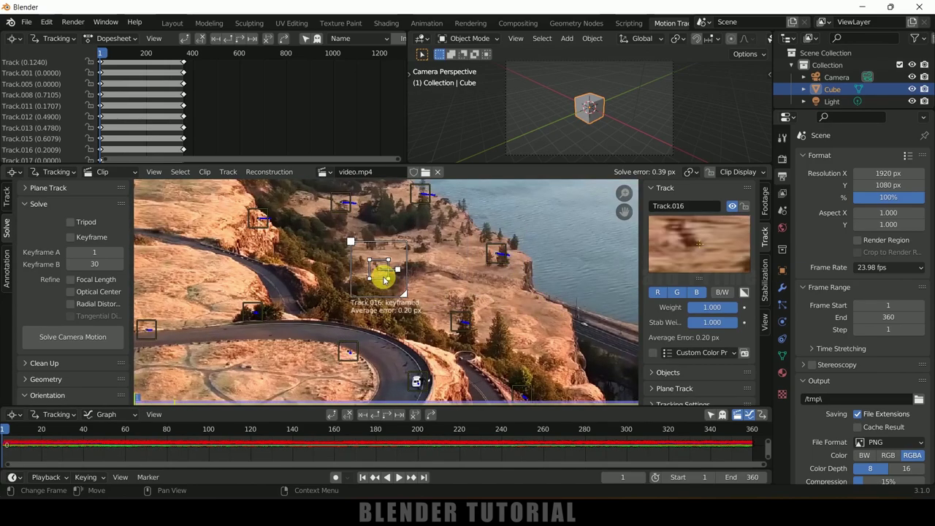
Step: Check the average error of the track in the trees near the shoreline and delete that track
{"action": "left_click", "coordinate": [433, 201]}
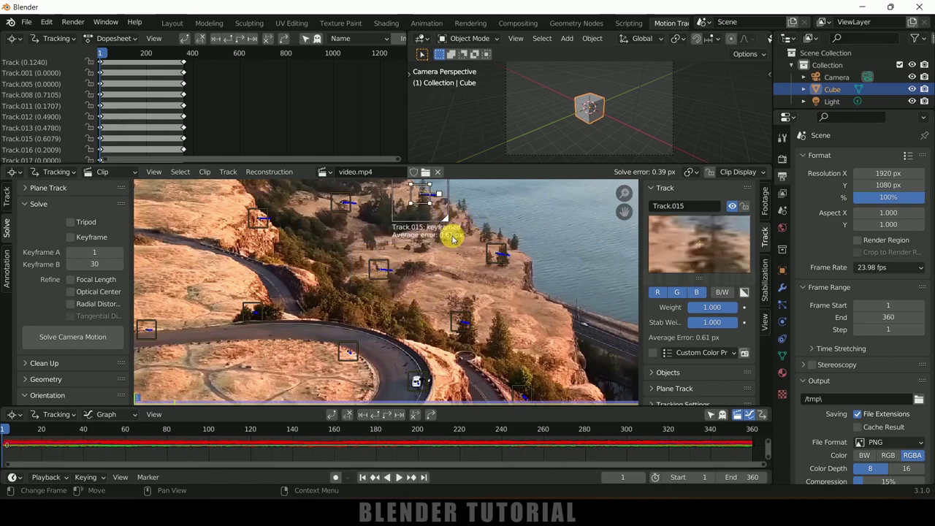
{"action": "key", "text": "x"}
{"action": "left_click", "coordinate": [534, 216]}
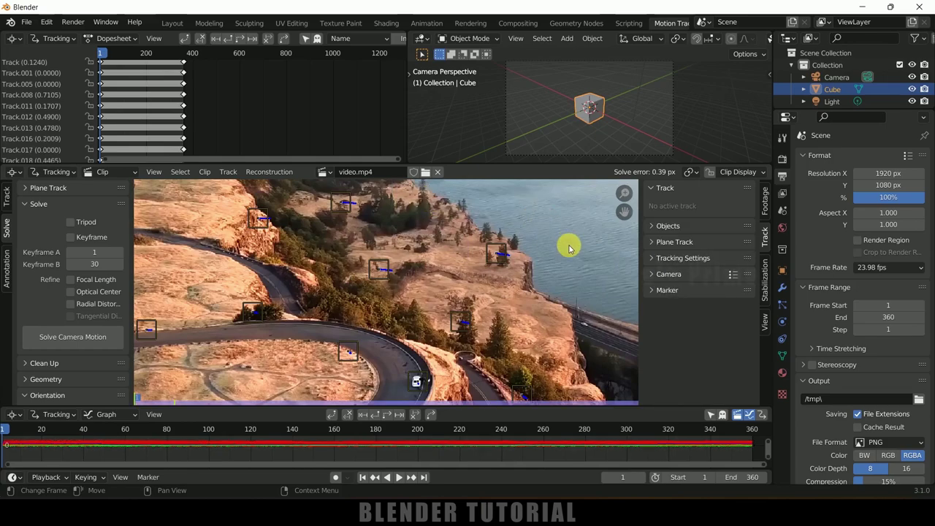
Step: Solve the camera motion again with the reduced set of tracks
{"action": "scroll", "coordinate": [567, 246], "scroll_direction": "down", "scroll_amount": 2}
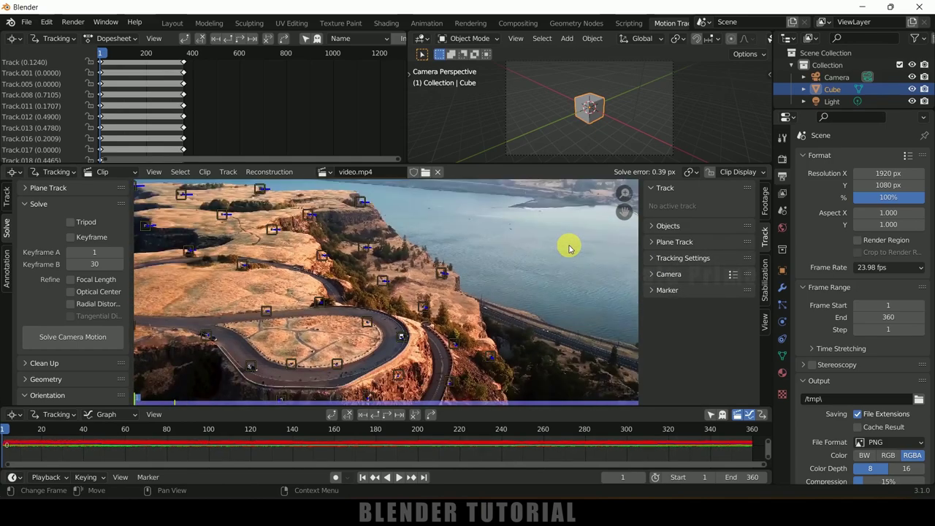
{"action": "left_click", "coordinate": [63, 336]}
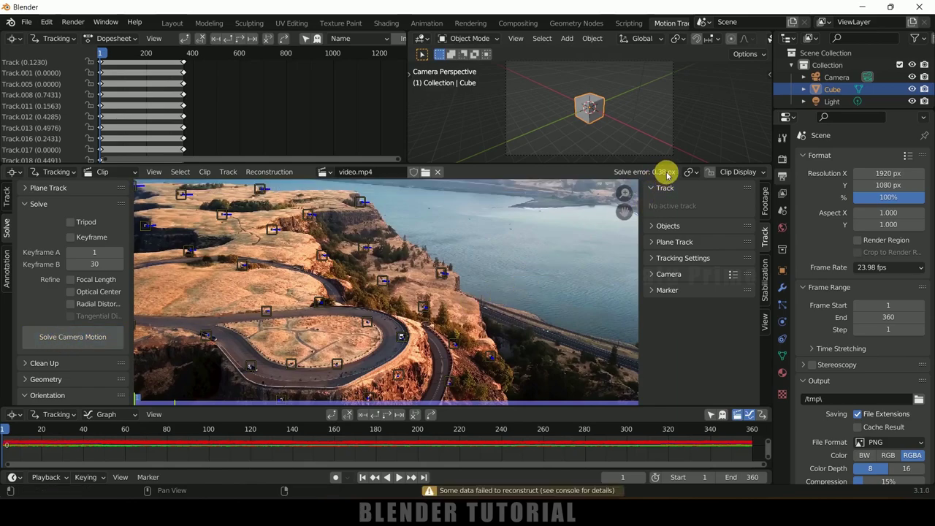
{"action": "scroll", "coordinate": [282, 263], "scroll_direction": "down", "scroll_amount": 1}
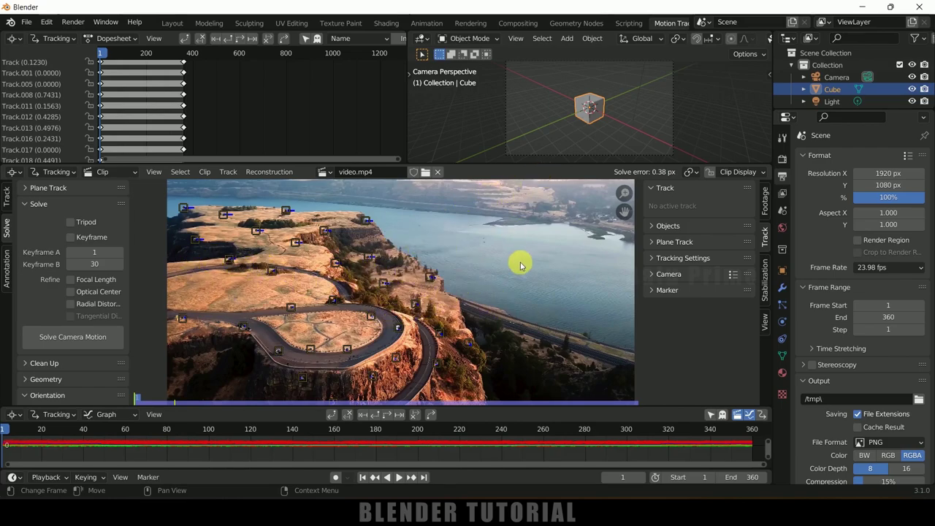
Step: Set up the tracking scene from the solved camera and enlarge the 3D viewport to see it over the footage
{"action": "scroll", "coordinate": [525, 267], "scroll_direction": "down", "scroll_amount": 1}
{"action": "scroll", "coordinate": [104, 302], "scroll_direction": "down", "scroll_amount": 4}
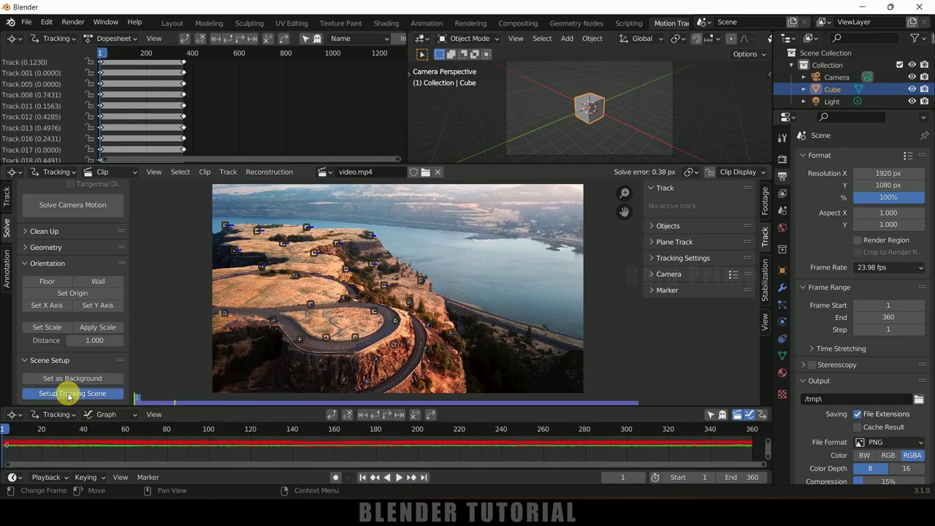
{"action": "left_click", "coordinate": [60, 394]}
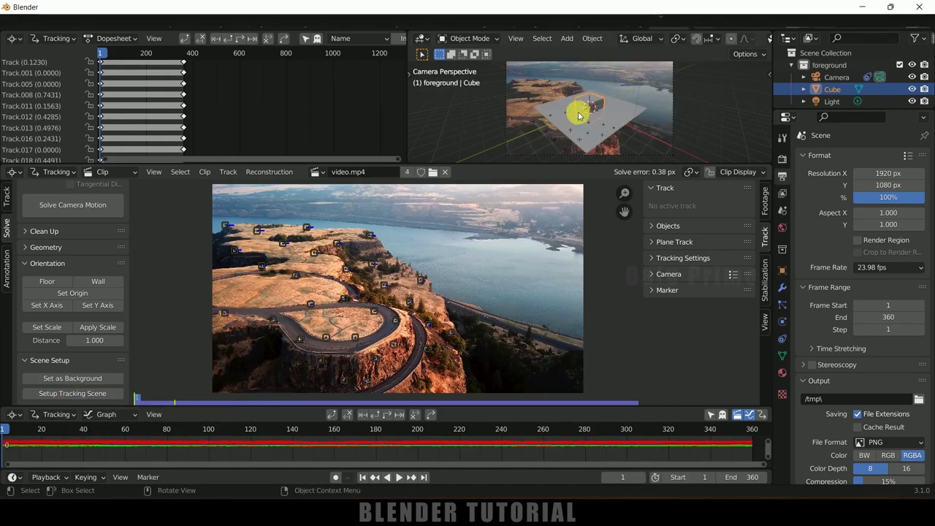
{"action": "left_click_drag", "start_coordinate": [472, 168], "coordinate": [473, 214]}
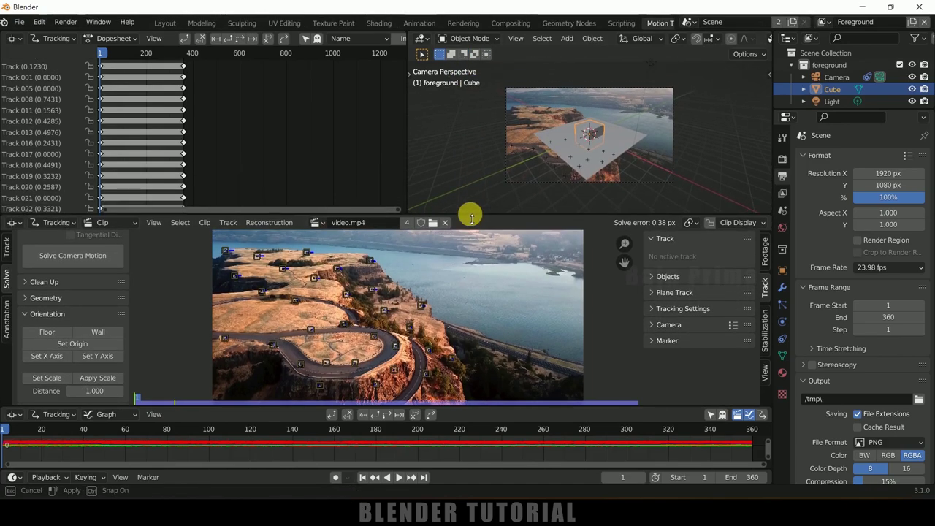
Step: Play the animation in the Layout workspace, select the moving camera, and return to the first frame
{"action": "left_click", "coordinate": [166, 25]}
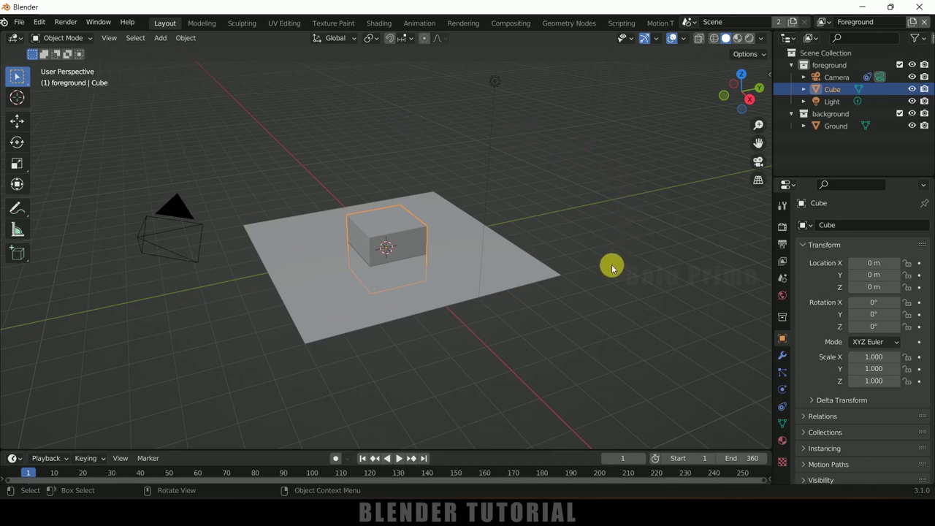
{"action": "left_click", "coordinate": [398, 458]}
{"action": "left_click", "coordinate": [180, 245]}
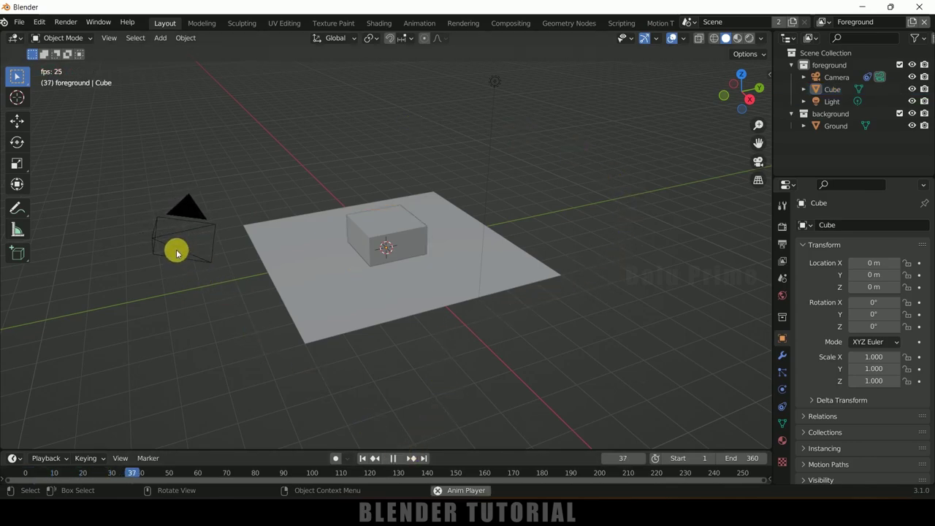
{"action": "left_click", "coordinate": [210, 246]}
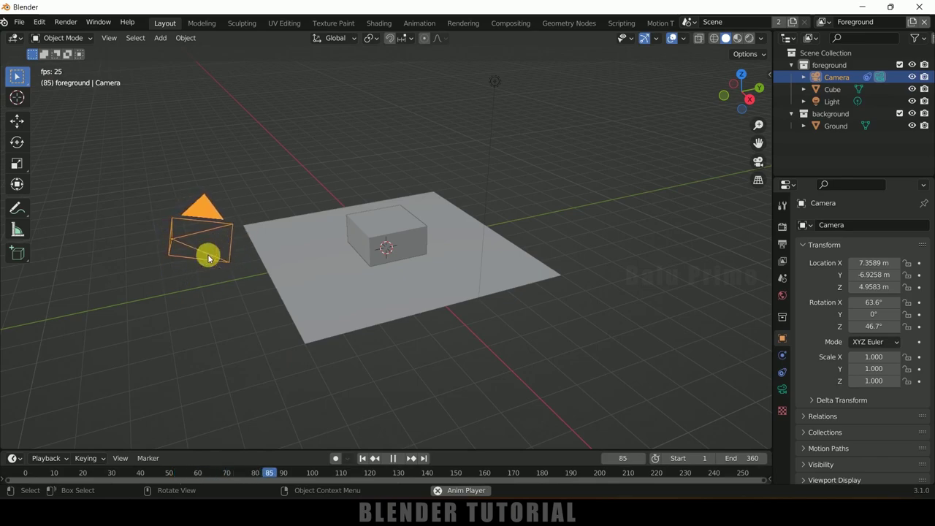
{"action": "left_click", "coordinate": [395, 457]}
{"action": "left_click", "coordinate": [362, 458]}
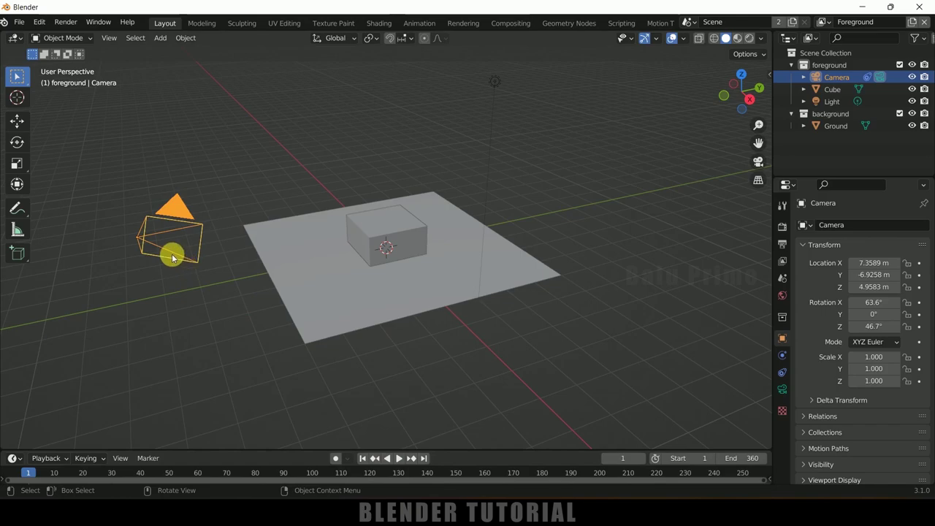
Step: Look through the scene camera and play the footage to check how the cube and ground plane follow it
{"action": "left_click", "coordinate": [758, 162]}
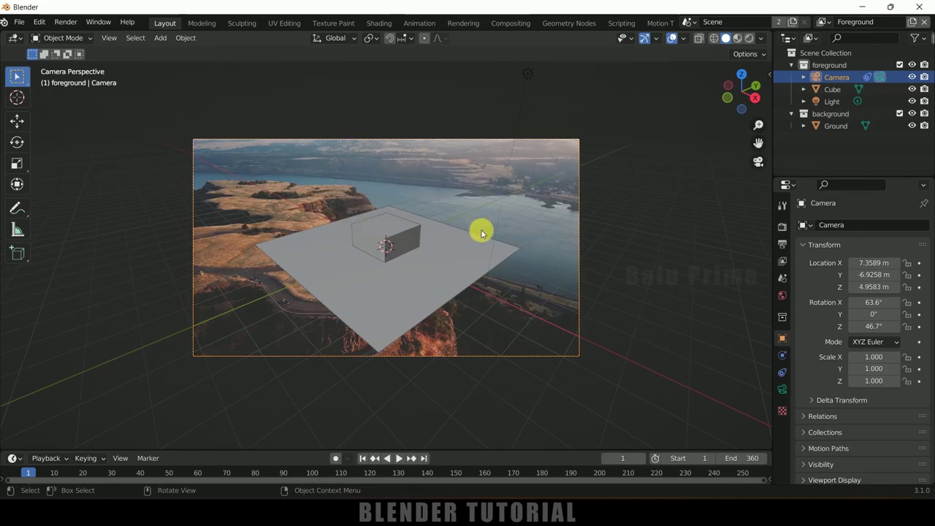
{"action": "left_click", "coordinate": [397, 458]}
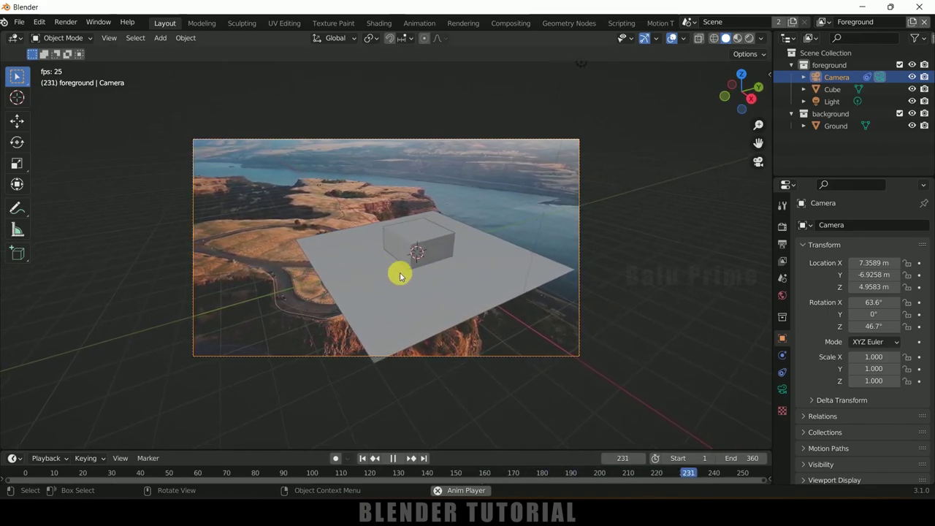
{"action": "left_click", "coordinate": [395, 458]}
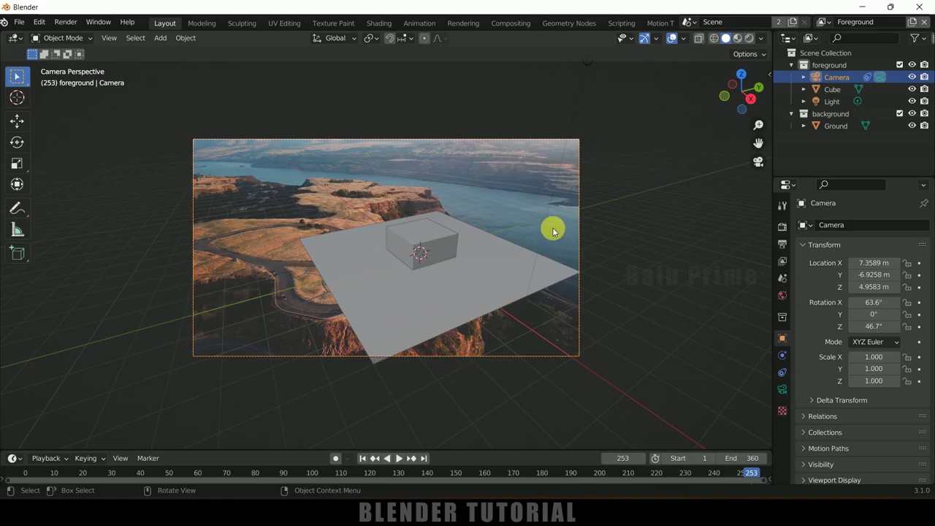
Step: In the Motion Tracking workspace, select all the tracks and turn off the Info marker display
{"action": "left_click", "coordinate": [657, 22]}
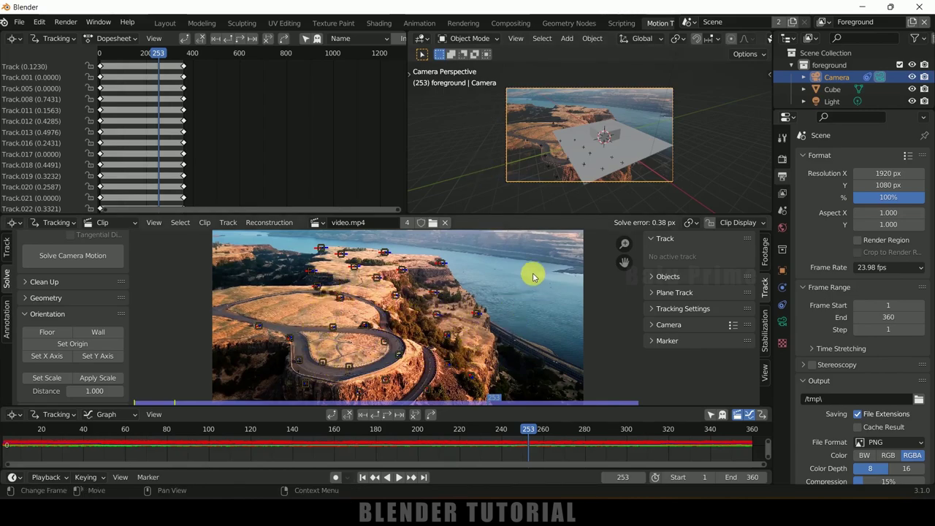
{"action": "left_click", "coordinate": [359, 325]}
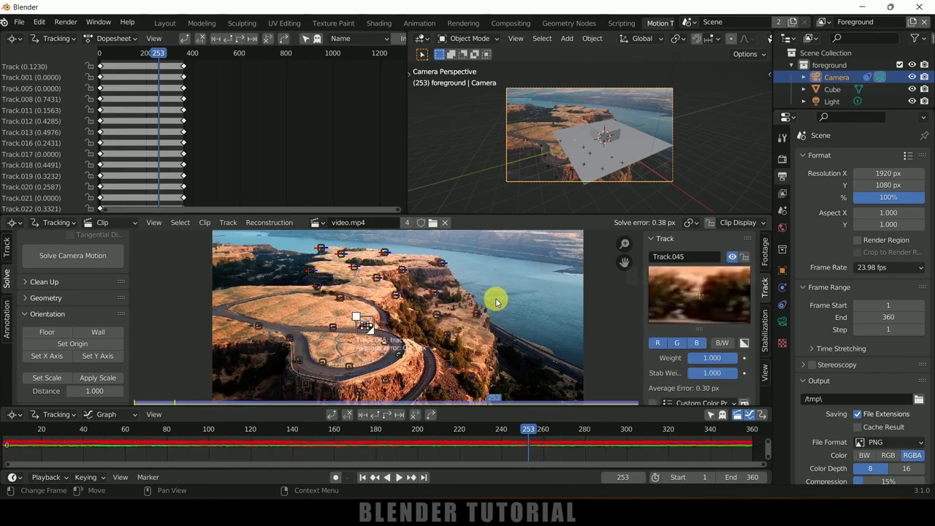
{"action": "key", "text": "a"}
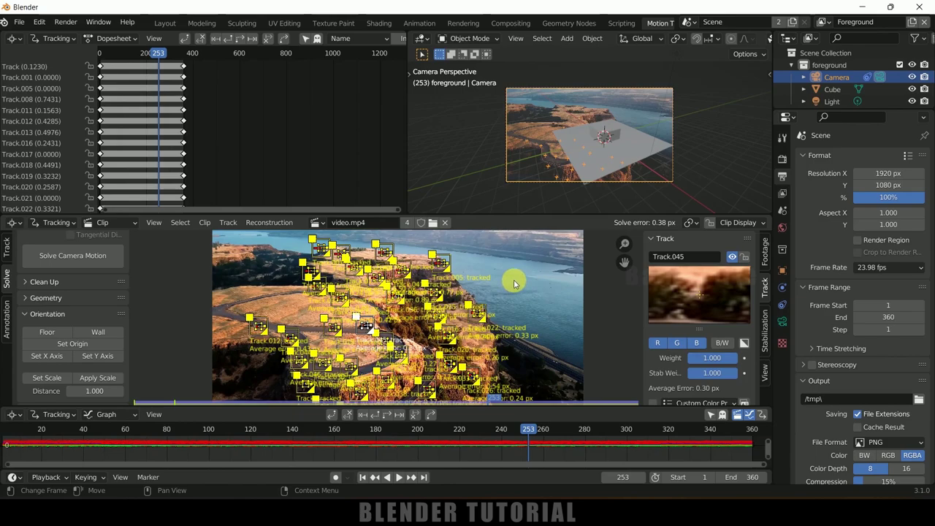
{"action": "left_click", "coordinate": [735, 223]}
{"action": "left_click", "coordinate": [746, 388]}
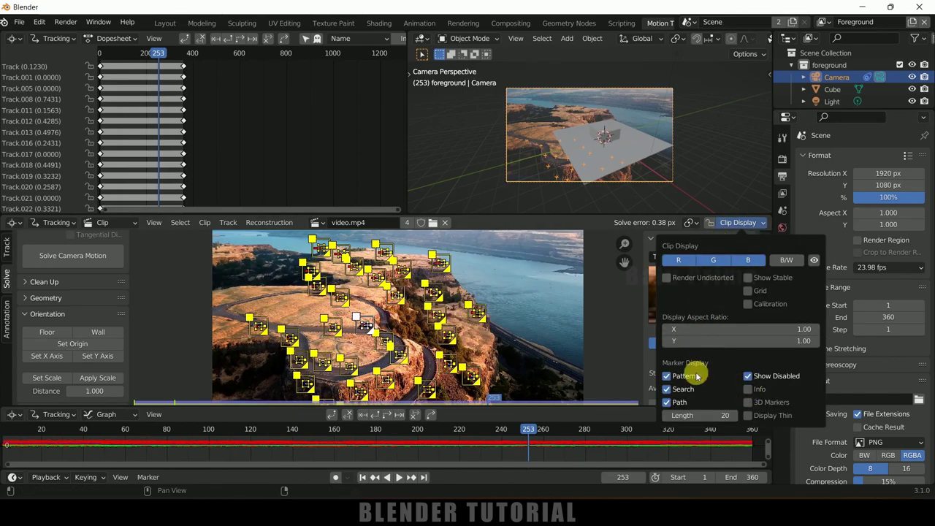
Step: Select only three tracks on the flat ground inside the road loop and set them as the floor
{"action": "key", "text": "alt+a"}
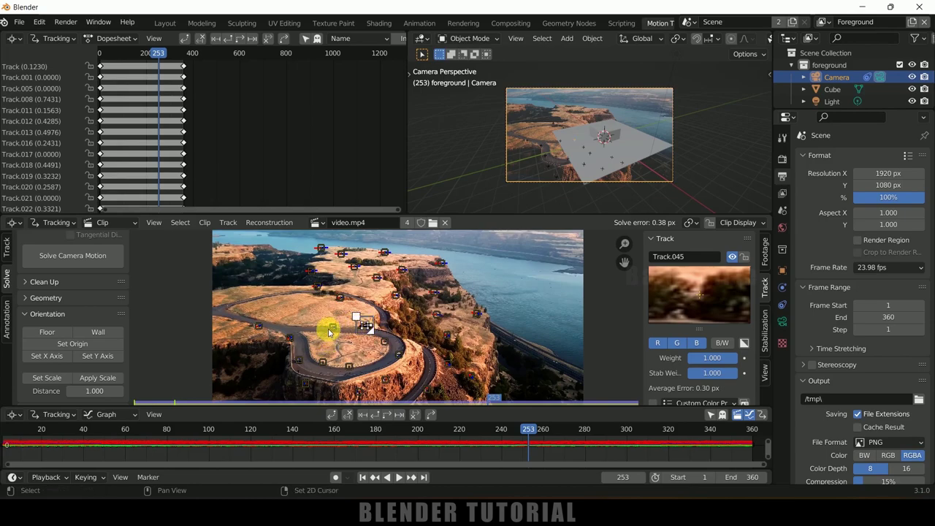
{"action": "left_click", "coordinate": [329, 330], "text": "shift"}
{"action": "left_click", "coordinate": [349, 364], "text": "shift"}
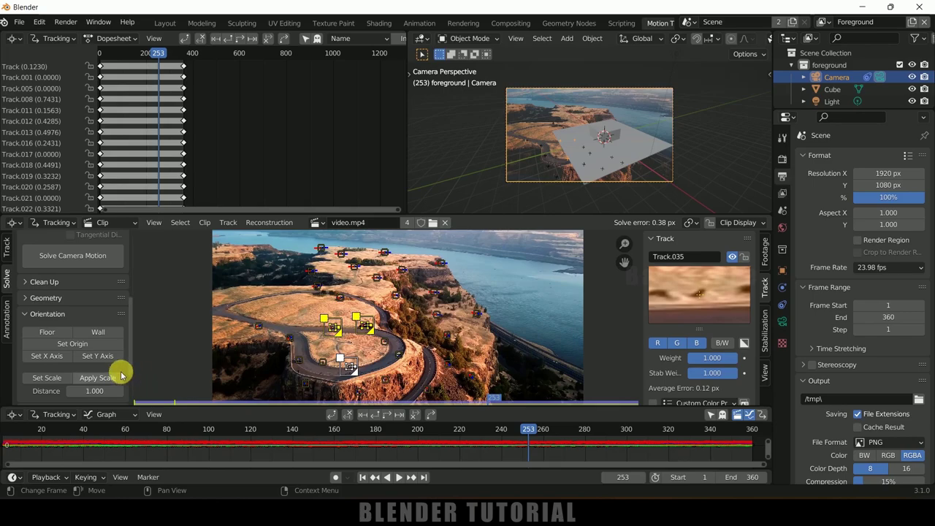
{"action": "left_click", "coordinate": [49, 334]}
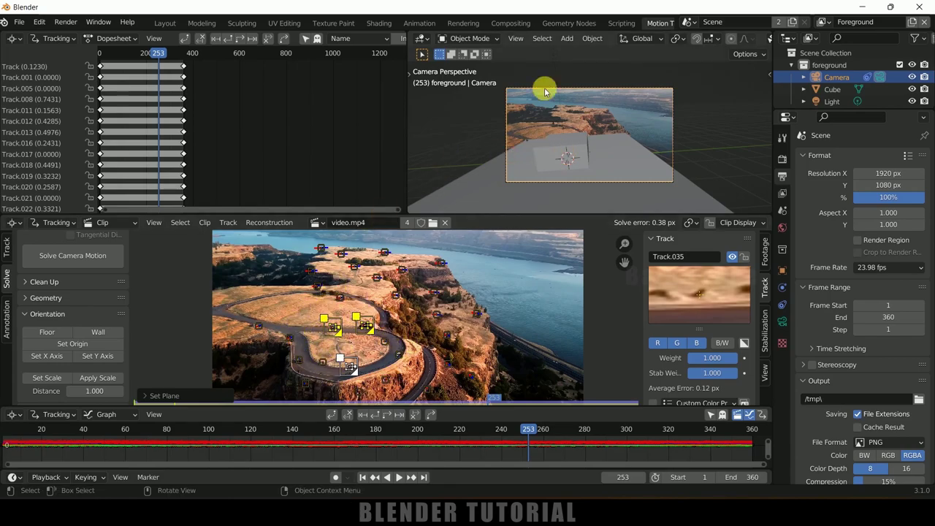
Step: Preview the floor alignment in the Layout workspace, fit the full frame range in the timeline, and scrub to frame 249
{"action": "left_click", "coordinate": [165, 23]}
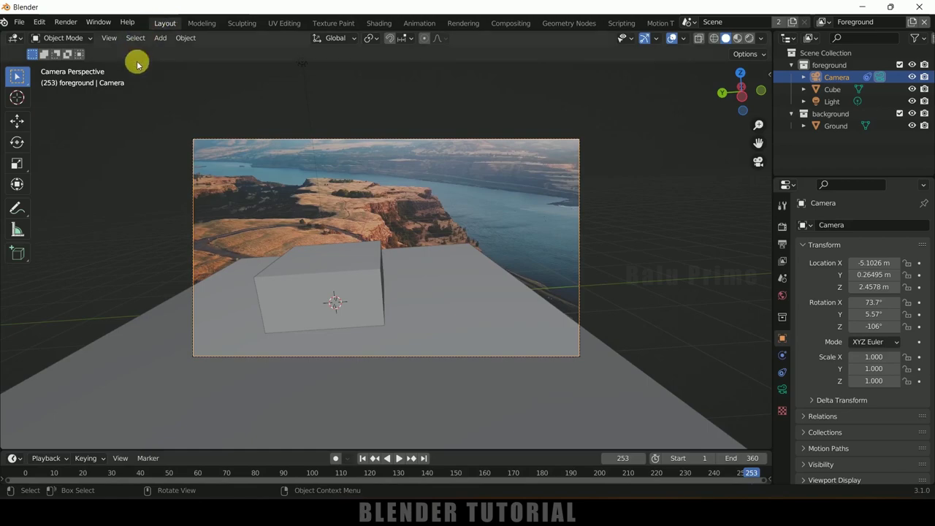
{"action": "left_click", "coordinate": [398, 458]}
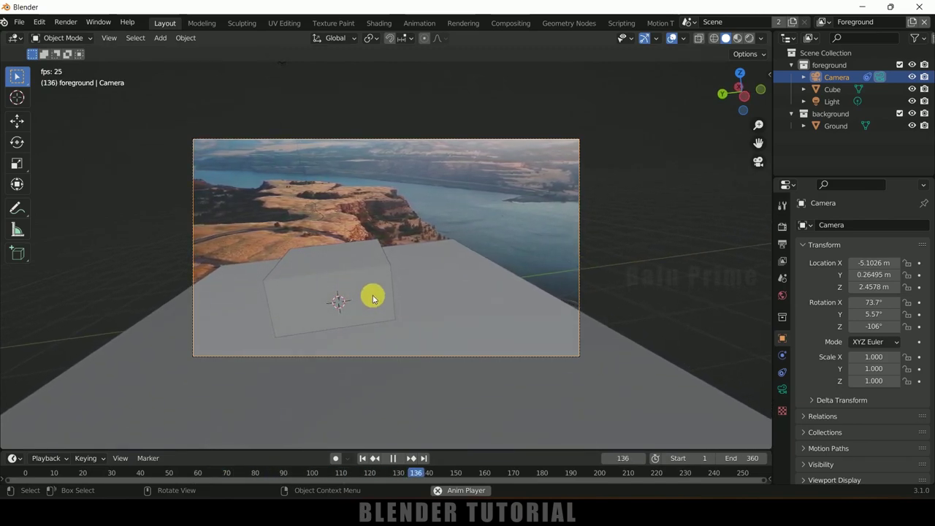
{"action": "left_click", "coordinate": [395, 458]}
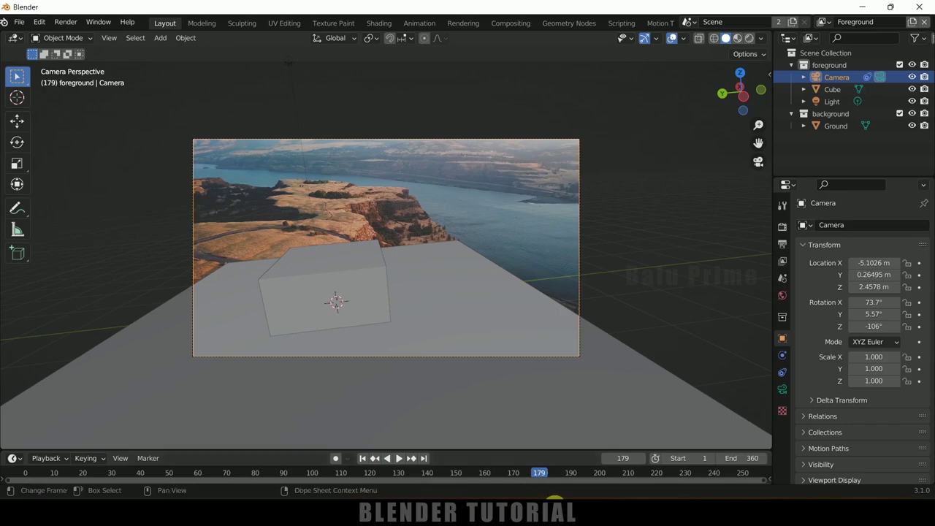
{"action": "scroll", "coordinate": [763, 480], "scroll_direction": "down", "scroll_amount": 2}
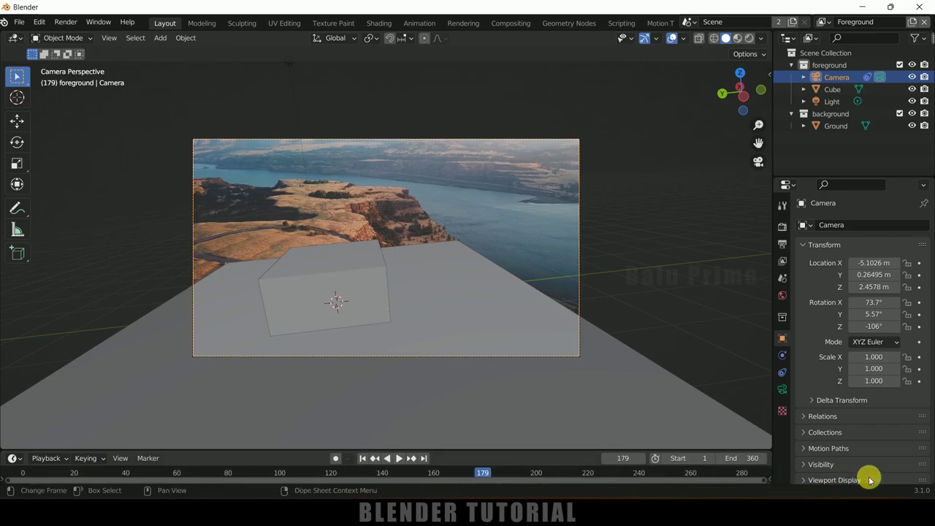
{"action": "scroll", "coordinate": [766, 483], "scroll_direction": "down", "scroll_amount": 2}
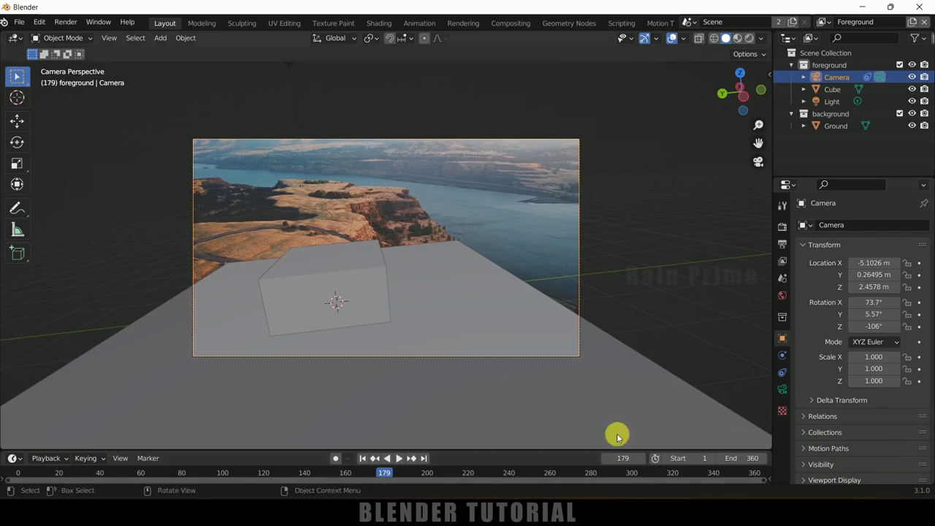
{"action": "left_click_drag", "start_coordinate": [383, 469], "coordinate": [528, 468]}
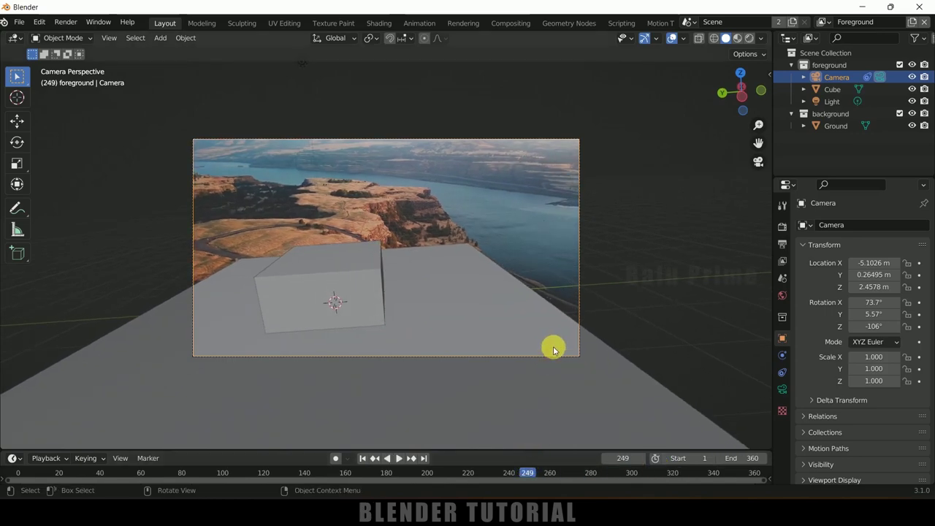
Step: In the Motion Tracking workspace, set the scene origin on the track at the inner right edge of the road loop
{"action": "left_click", "coordinate": [653, 24]}
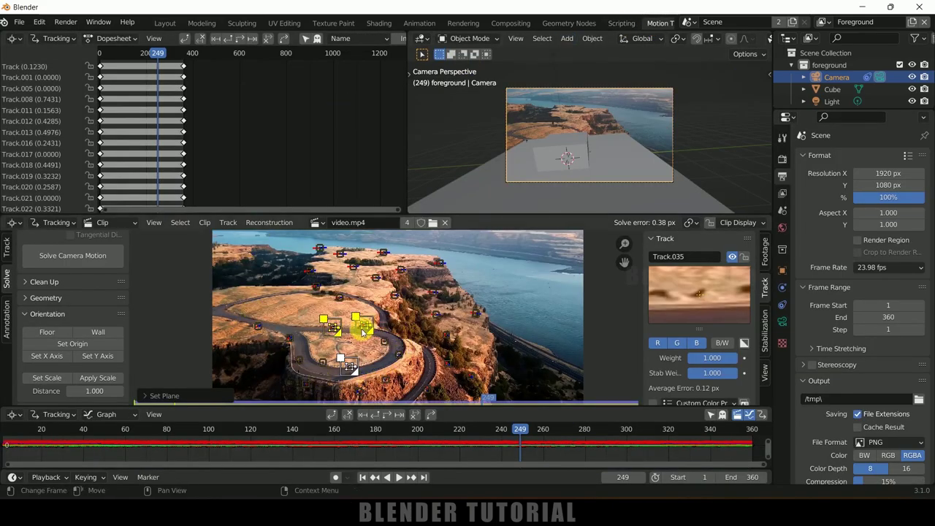
{"action": "left_click", "coordinate": [512, 280]}
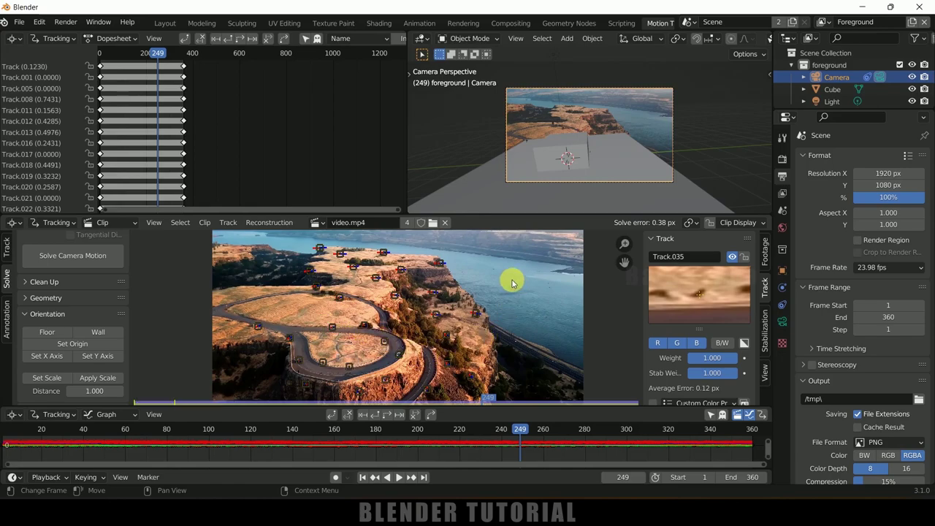
{"action": "left_click", "coordinate": [385, 341]}
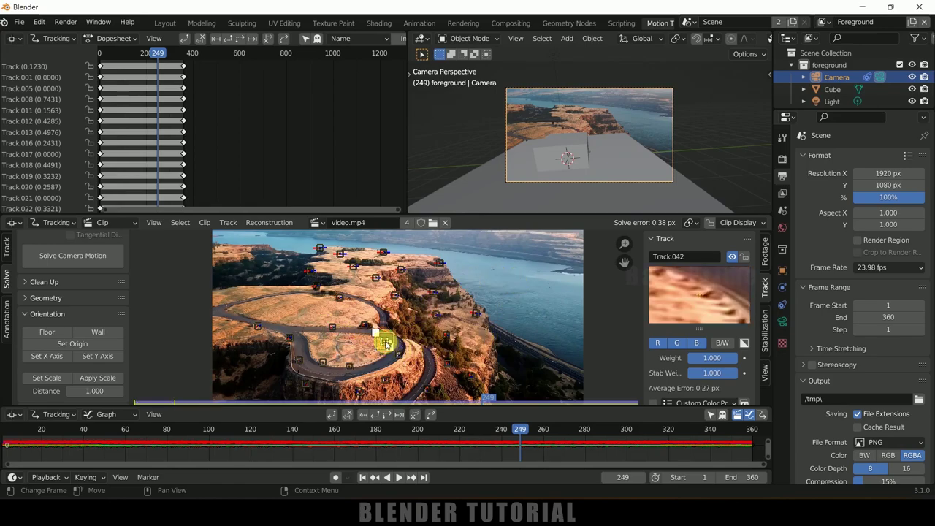
{"action": "left_click", "coordinate": [60, 344]}
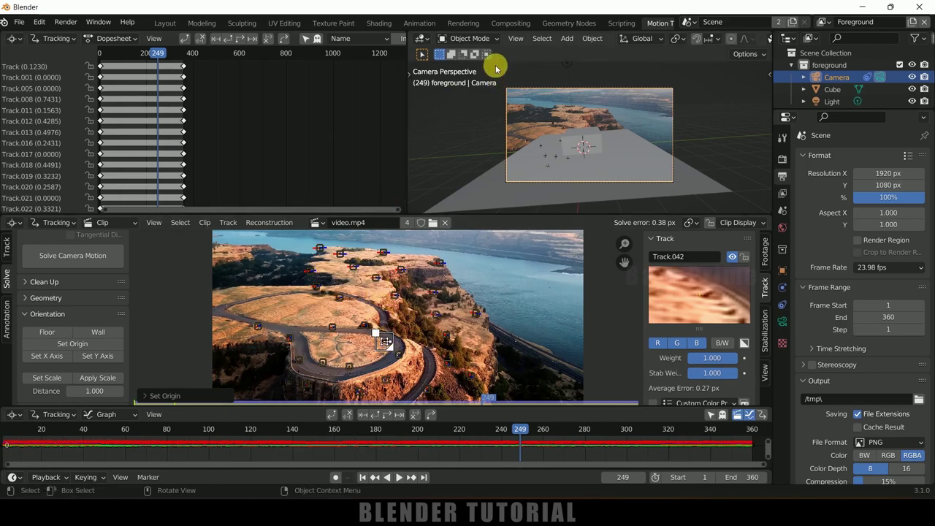
Step: In the Layout workspace, scale the cube and ground plane together to about 0.316 and play the animation to check them
{"action": "left_click", "coordinate": [164, 24]}
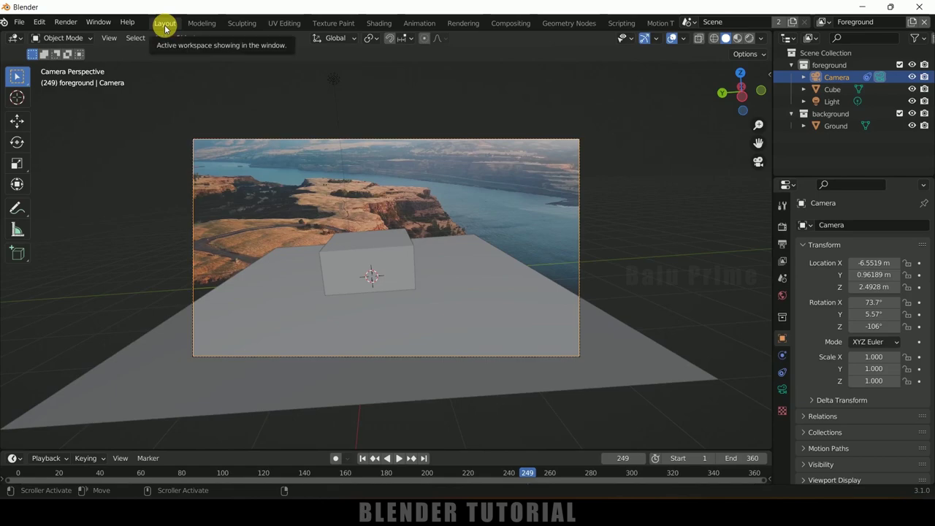
{"action": "left_click", "coordinate": [445, 280]}
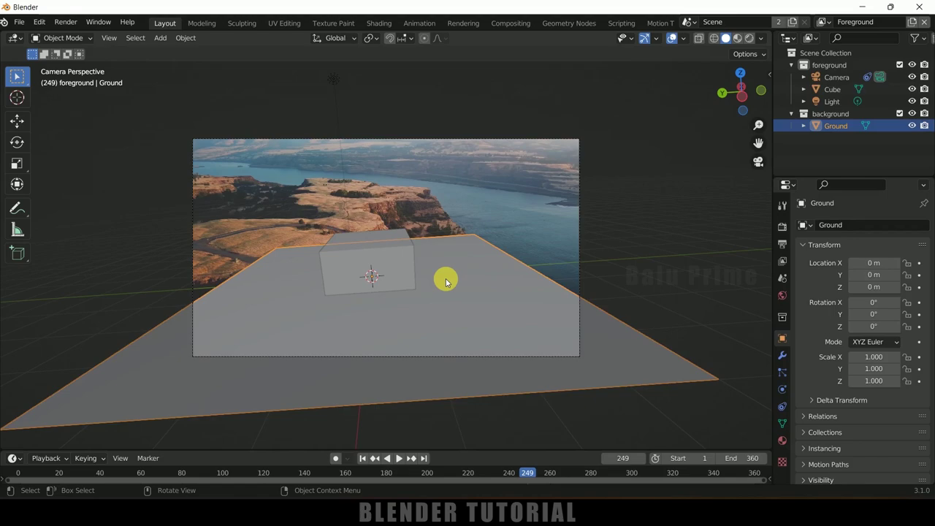
{"action": "left_click", "coordinate": [394, 256], "text": "shift"}
{"action": "key", "text": "s"}
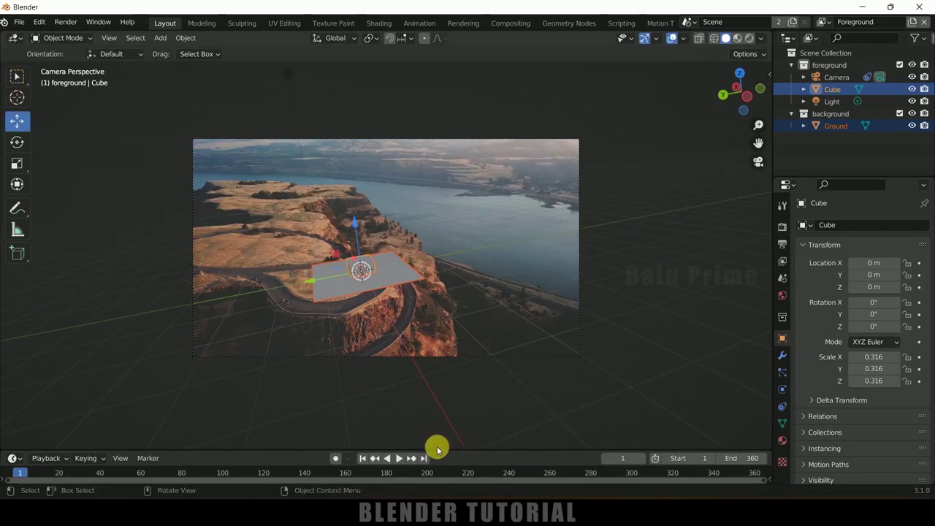
{"action": "left_click", "coordinate": [405, 458]}
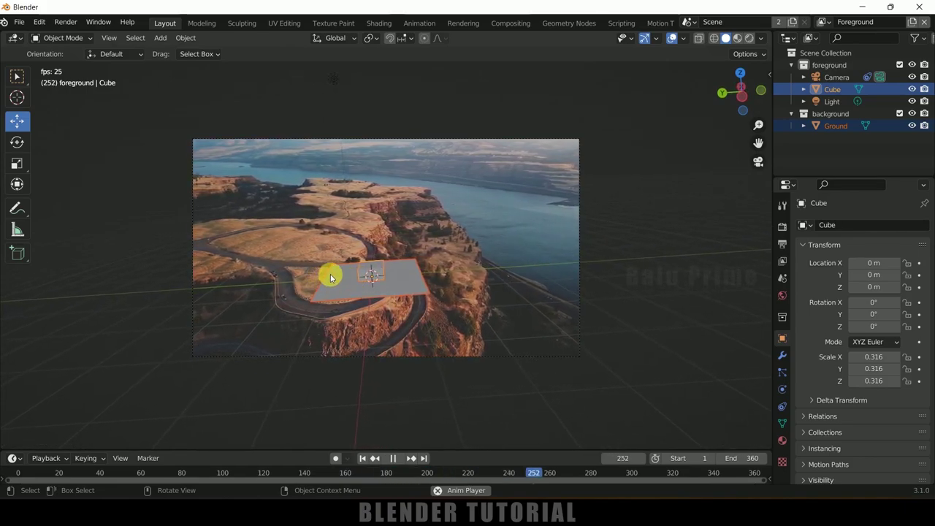
{"action": "left_click", "coordinate": [393, 458]}
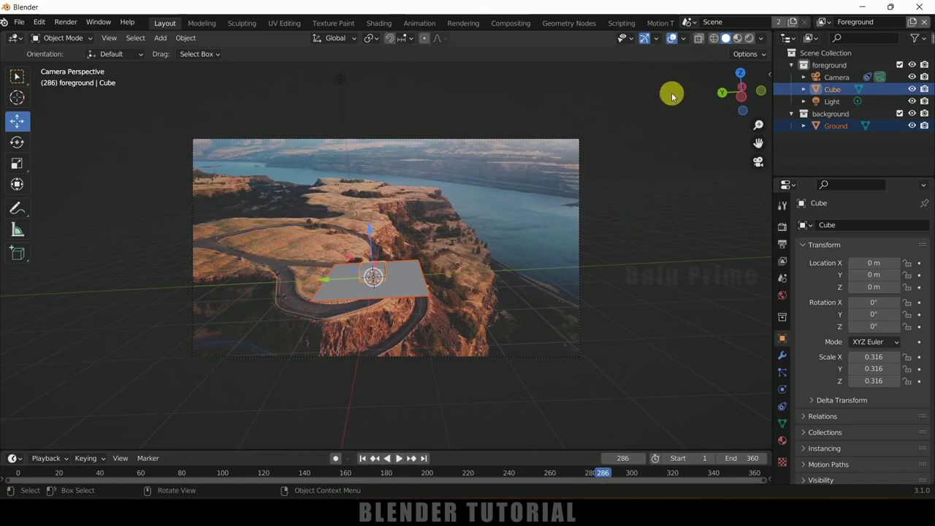
Step: Move the camera about -1 m along the global Y axis so the objects sit within the road loop
{"action": "left_click", "coordinate": [832, 76]}
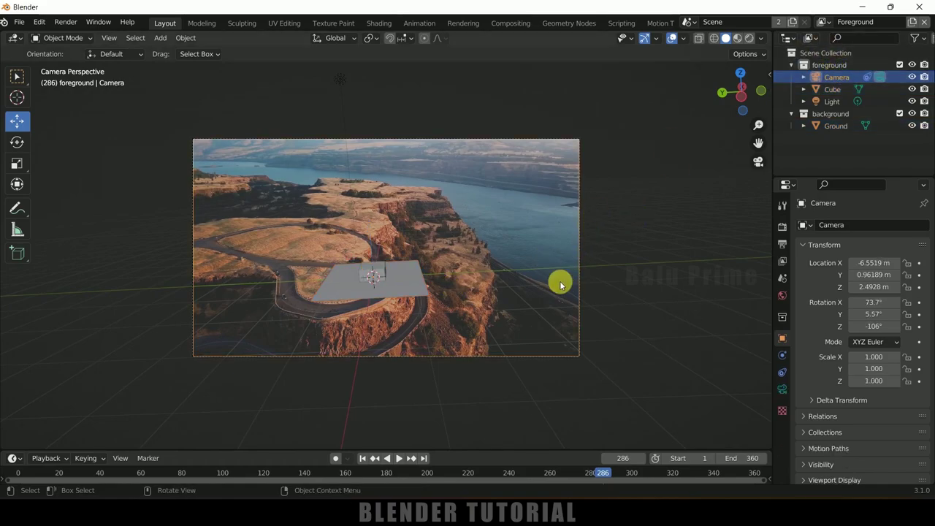
{"action": "key", "text": "g"}
{"action": "key", "text": "y"}
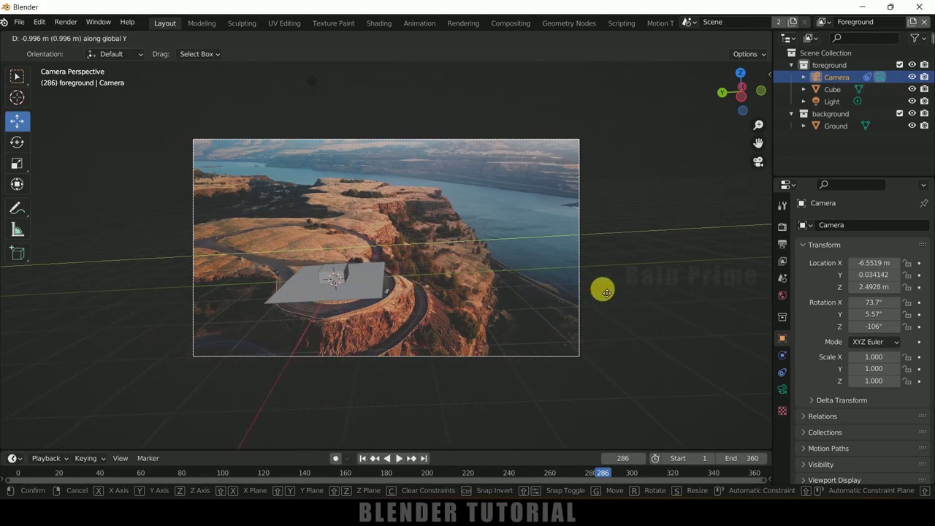
{"action": "left_click", "coordinate": [606, 292]}
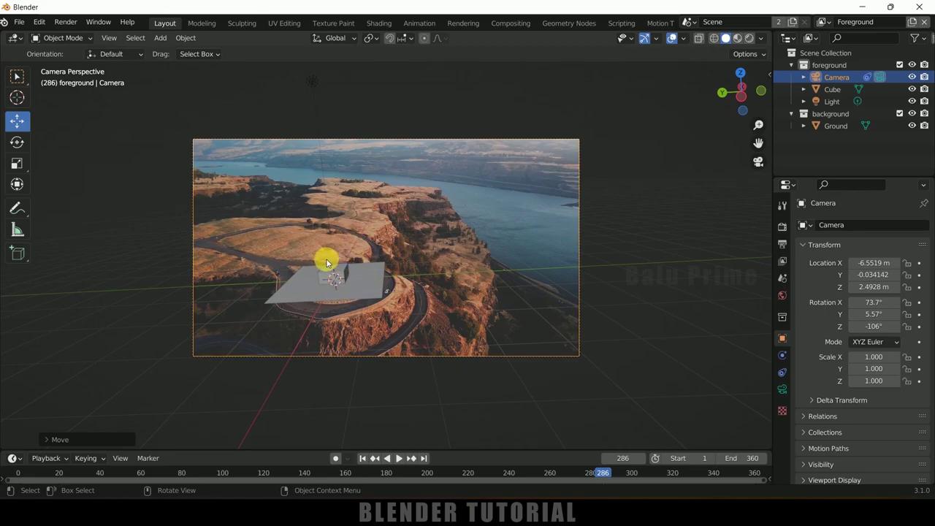
Step: Set the opacity of the camera's video.mp4 background image to 1.000
{"action": "left_click", "coordinate": [832, 78]}
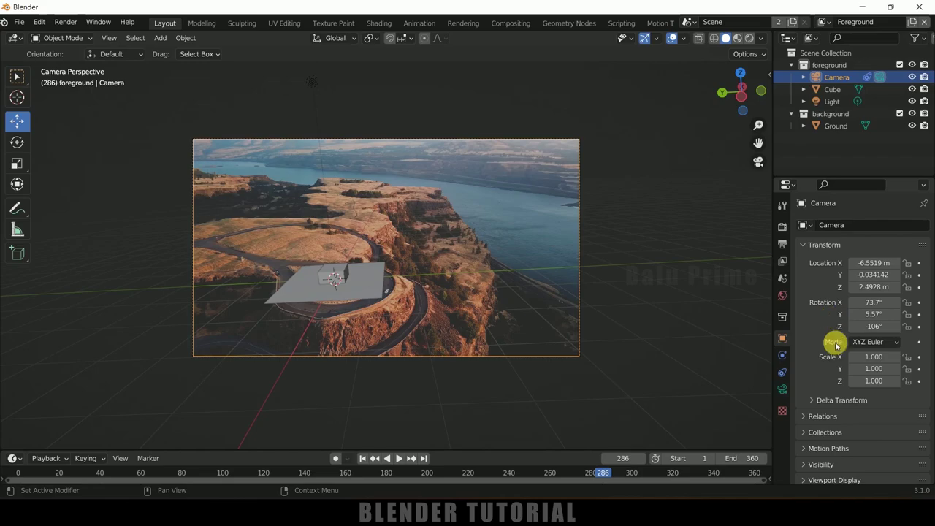
{"action": "left_click", "coordinate": [782, 389]}
{"action": "left_click", "coordinate": [805, 424]}
{"action": "scroll", "coordinate": [801, 426], "scroll_direction": "down", "scroll_amount": 4}
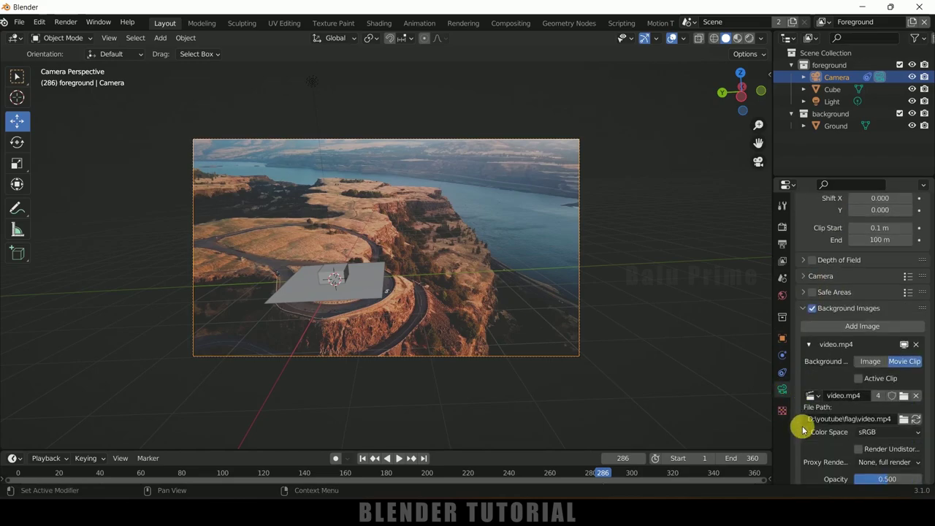
{"action": "scroll", "coordinate": [802, 428], "scroll_direction": "down", "scroll_amount": 3}
{"action": "left_click_drag", "start_coordinate": [886, 382], "coordinate": [920, 382]}
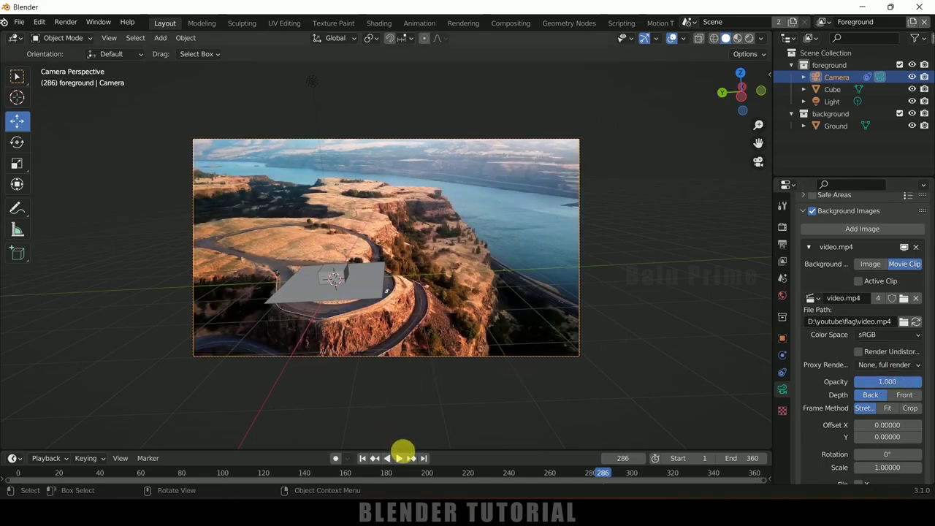
Step: Play the animation to check the placement of the cube and ground plane, and return to the first frame
{"action": "left_click", "coordinate": [398, 458]}
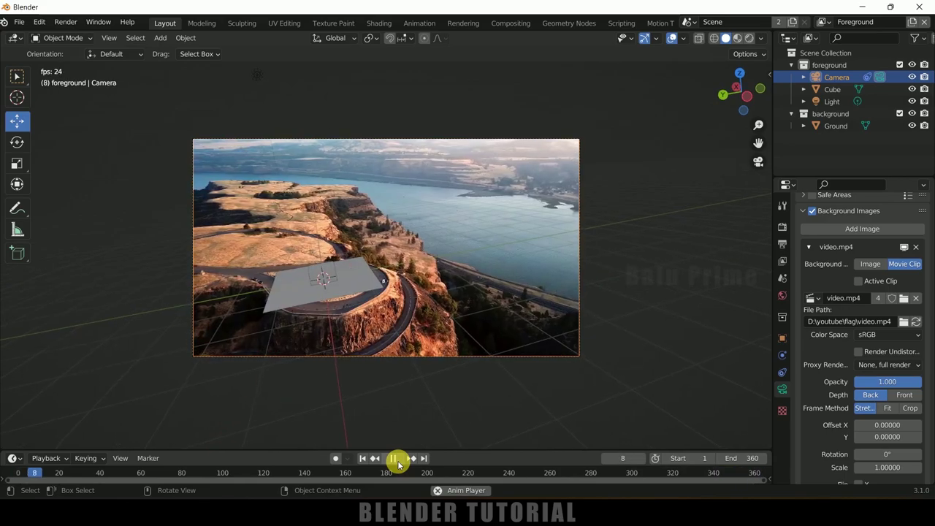
{"action": "left_click", "coordinate": [394, 458]}
{"action": "left_click", "coordinate": [362, 458]}
{"action": "left_click", "coordinate": [521, 283]}
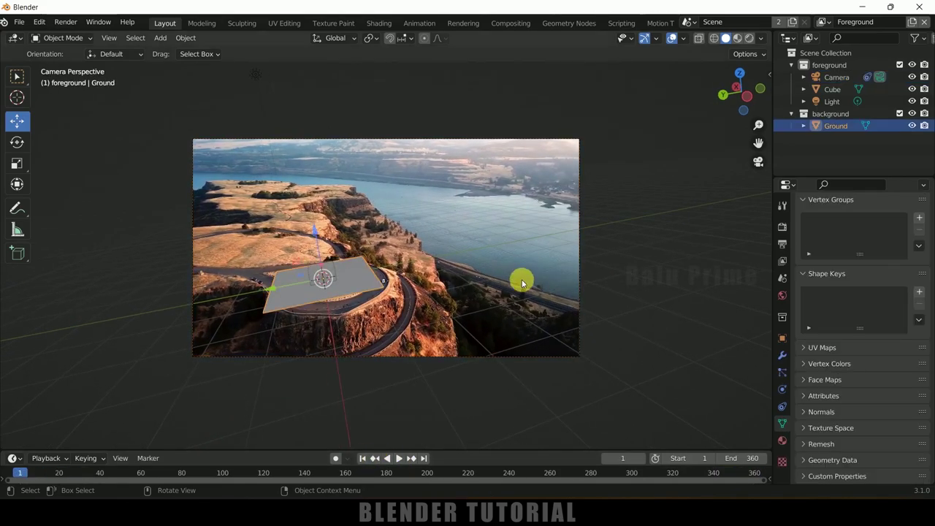
{"action": "left_click", "coordinate": [471, 310]}
{"action": "left_click", "coordinate": [362, 286]}
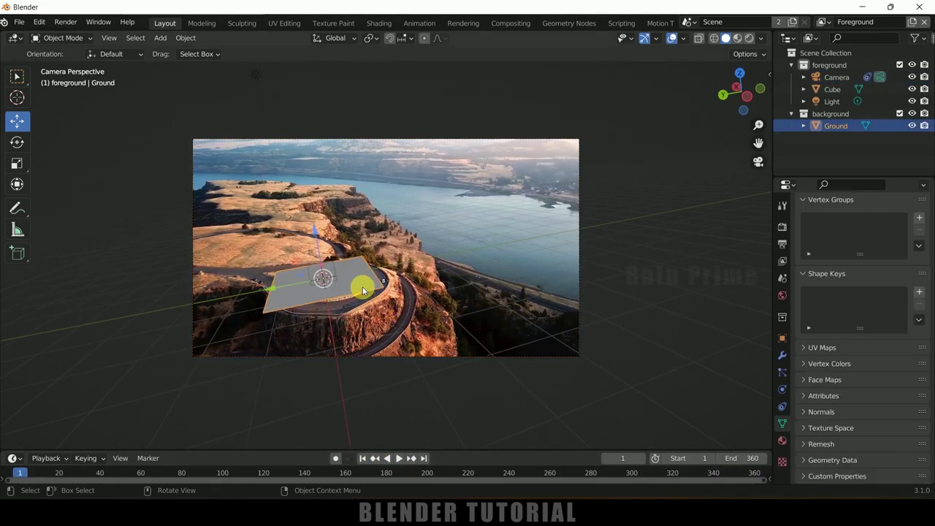
Step: Raise the cube about 0.31 m along the Z axis so its base rests on the ground plane
{"action": "left_click", "coordinate": [348, 274]}
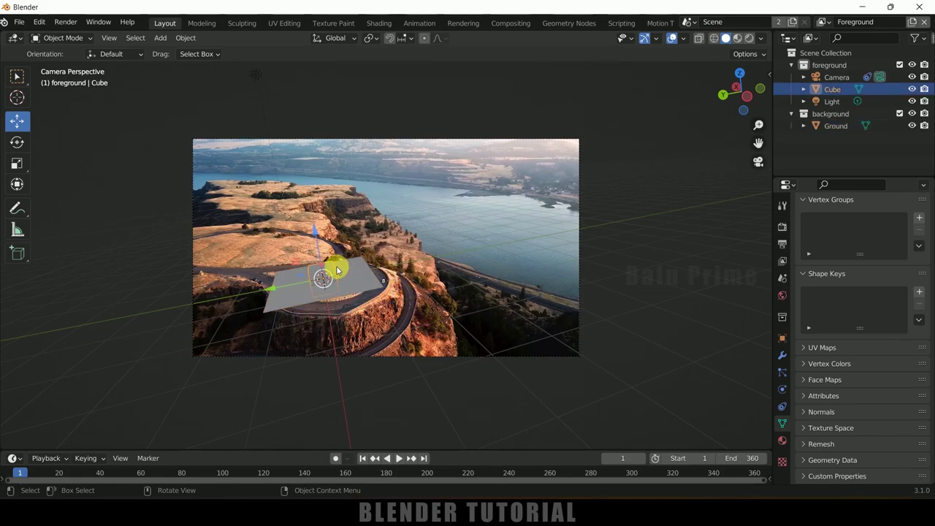
{"action": "left_click", "coordinate": [760, 162]}
{"action": "scroll", "coordinate": [504, 260], "scroll_direction": "up", "scroll_amount": 5}
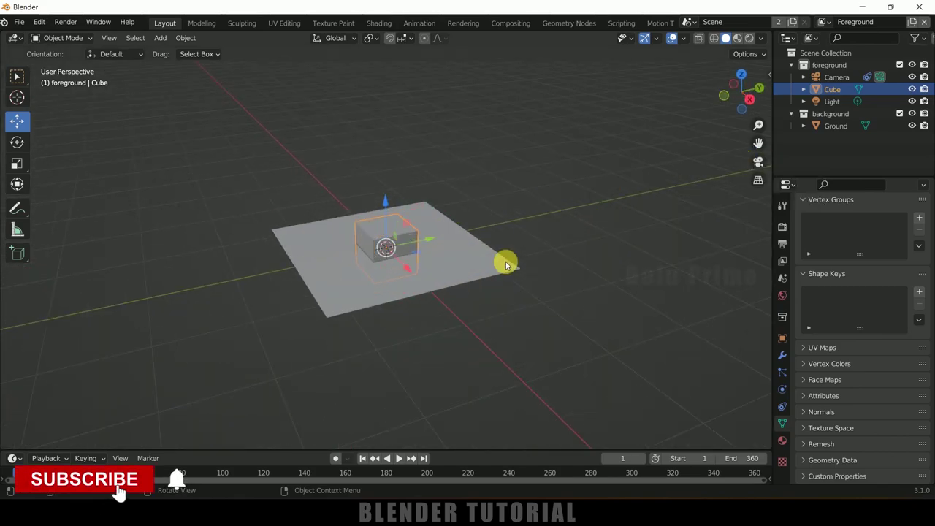
{"action": "key", "text": "KP_1"}
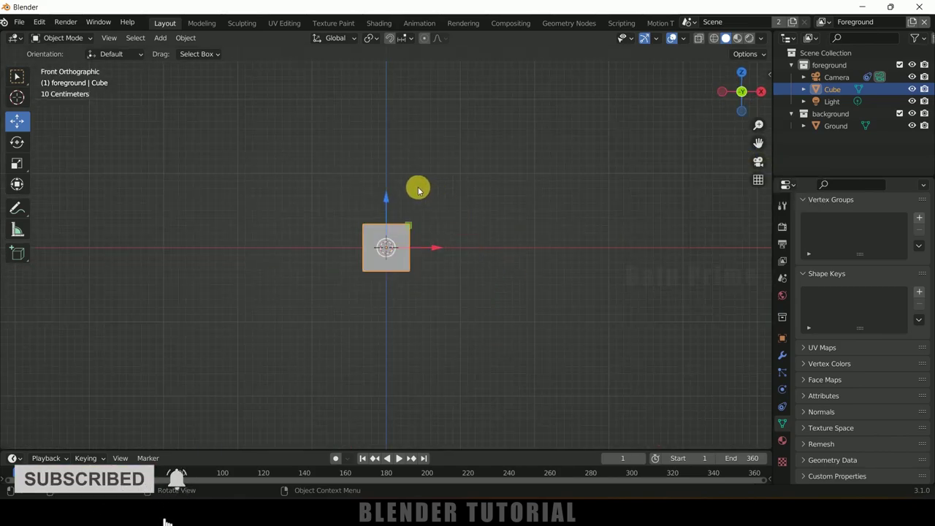
{"action": "left_click_drag", "start_coordinate": [385, 199], "coordinate": [395, 180]}
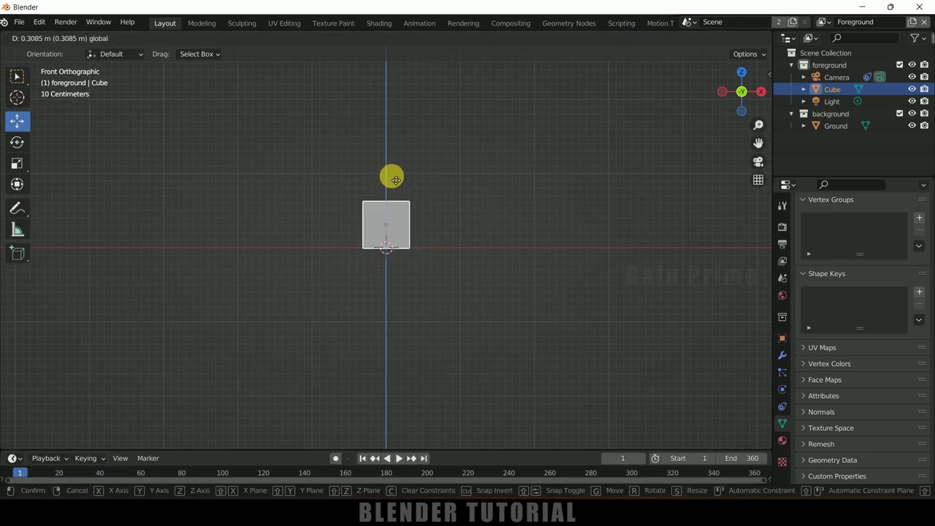
{"action": "left_click_drag", "start_coordinate": [395, 179], "coordinate": [394, 178]}
{"action": "middle_click_drag", "start_coordinate": [571, 224], "coordinate": [486, 276]}
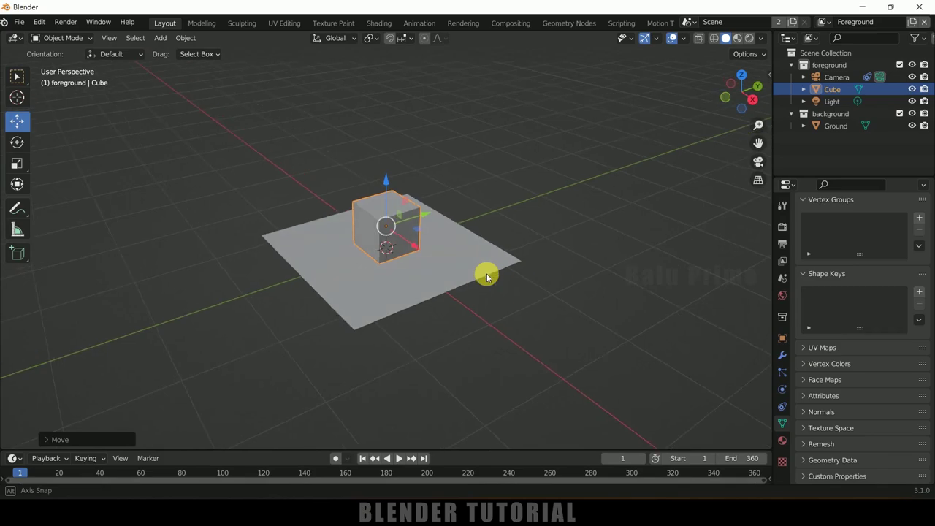
Step: In camera view, rotate the camera about -0.5° around global Y and a few degrees negative around global X to level the ground plane
{"action": "left_click", "coordinate": [758, 162]}
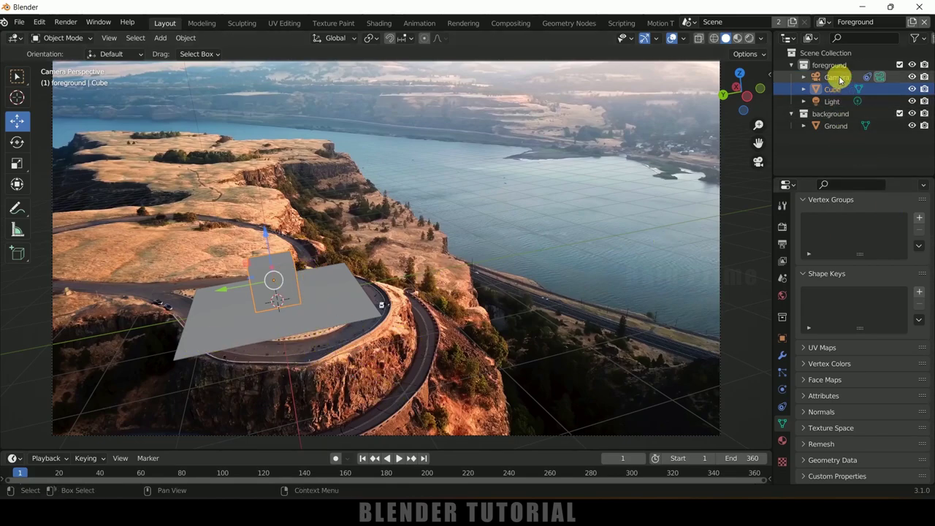
{"action": "left_click", "coordinate": [816, 77]}
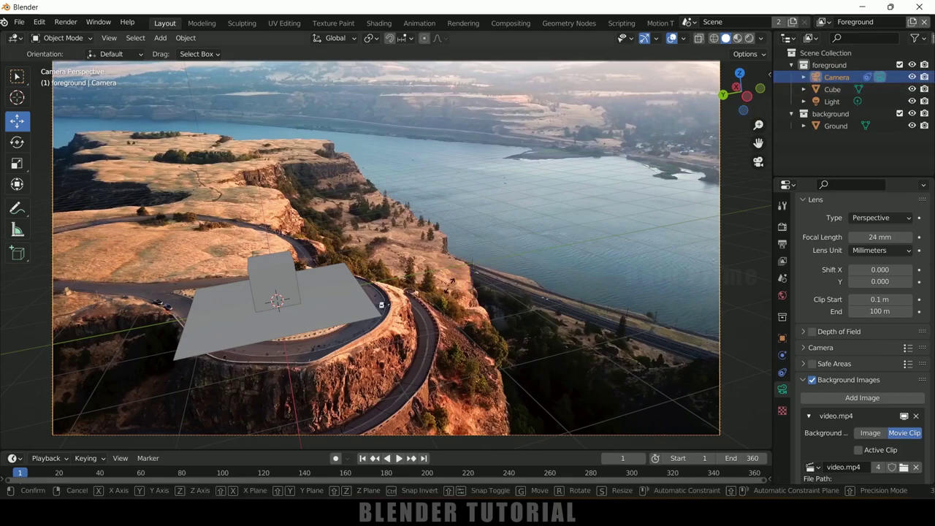
{"action": "key", "text": "r"}
{"action": "key", "text": "y"}
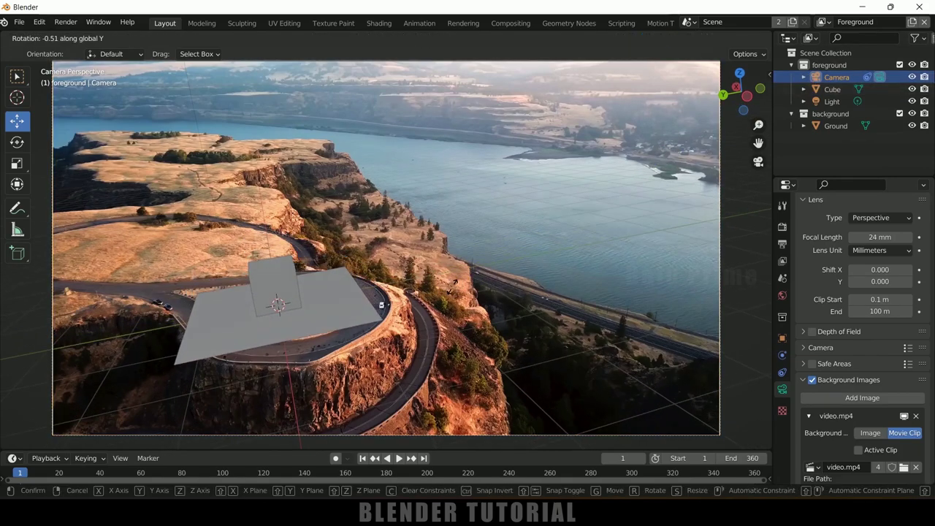
{"action": "left_click", "coordinate": [451, 291]}
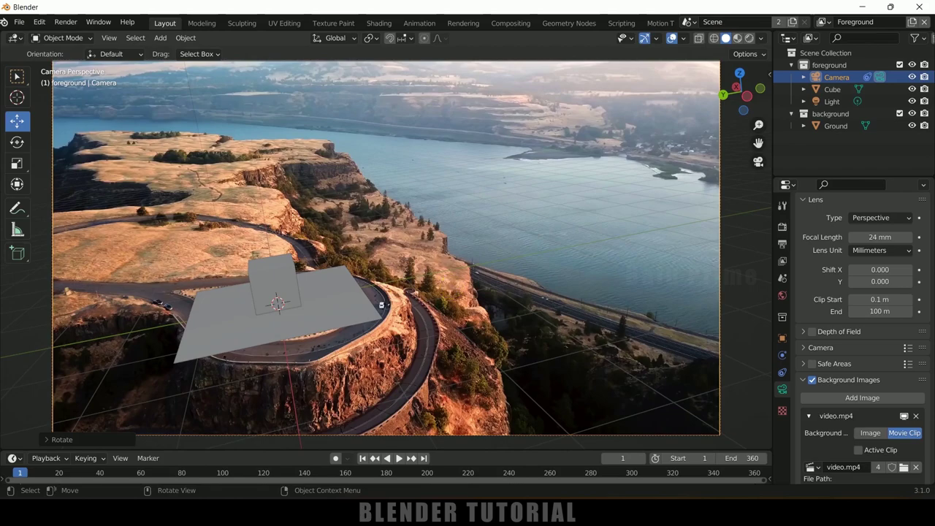
{"action": "key", "text": "r"}
{"action": "key", "text": "x"}
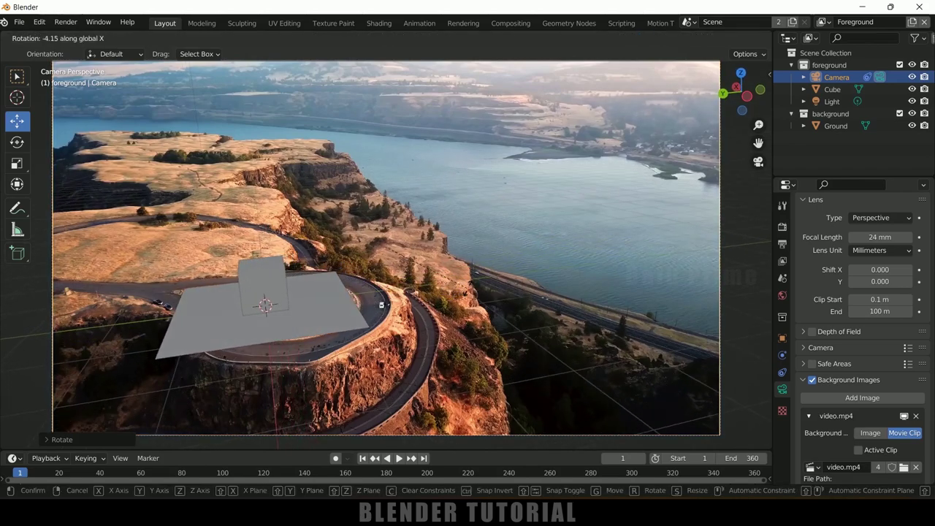
{"action": "left_click", "coordinate": [477, 289]}
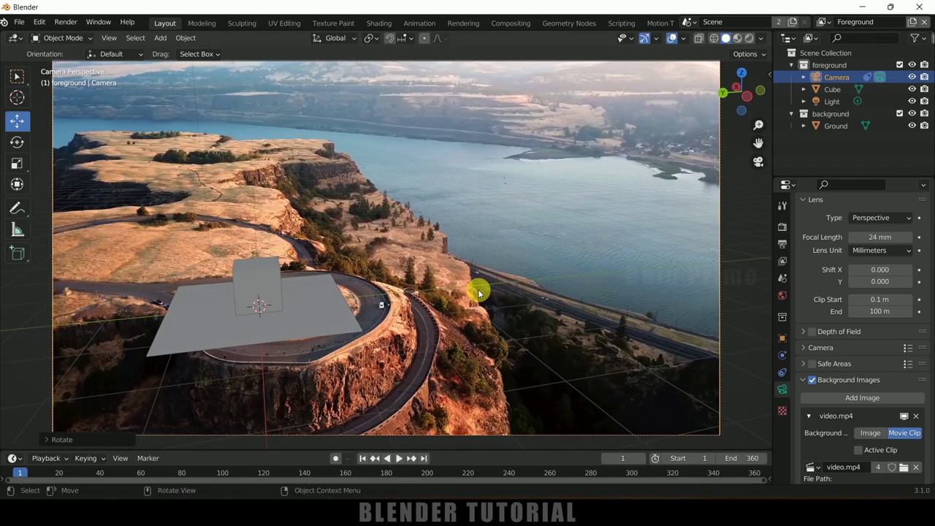
Step: Move the camera about 0.36 m along global Y to centre the objects on the road loop, and play the animation to check them
{"action": "key", "text": "g"}
{"action": "key", "text": "y"}
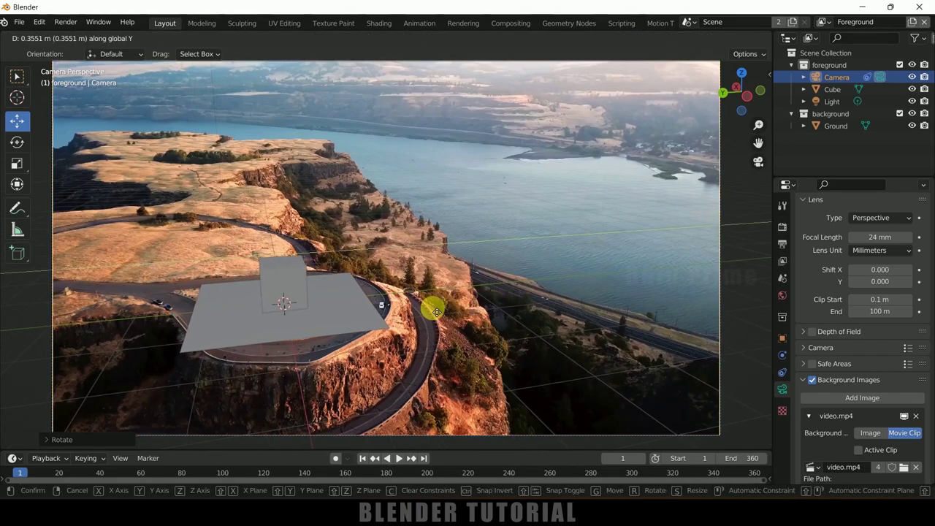
{"action": "left_click", "coordinate": [436, 312]}
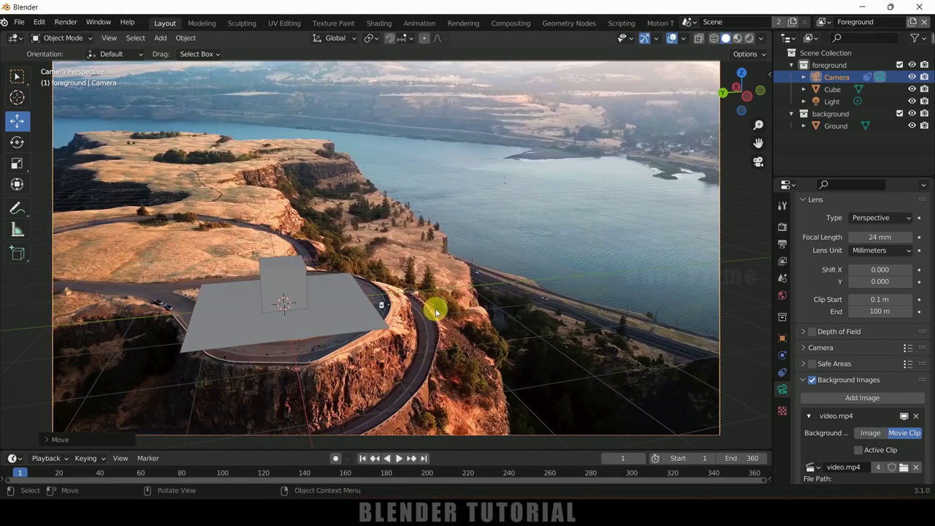
{"action": "left_click", "coordinate": [398, 458]}
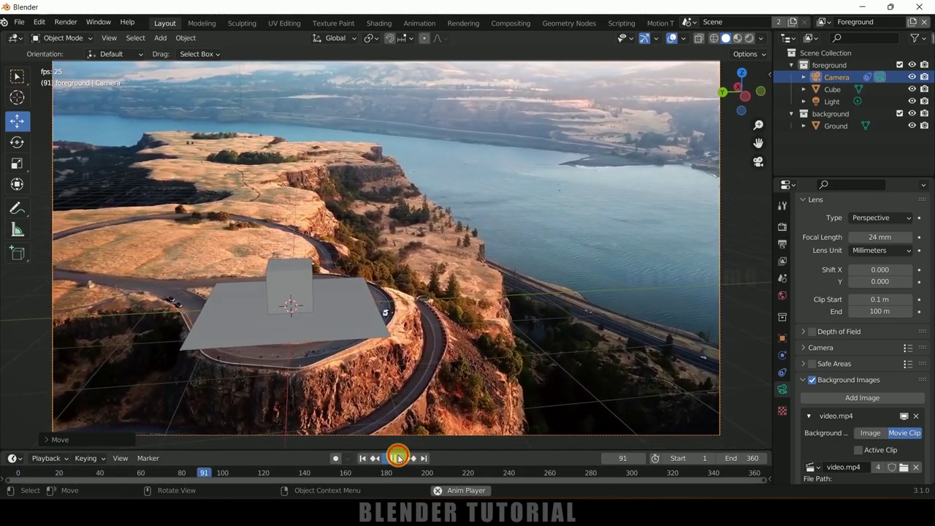
{"action": "left_click", "coordinate": [398, 458]}
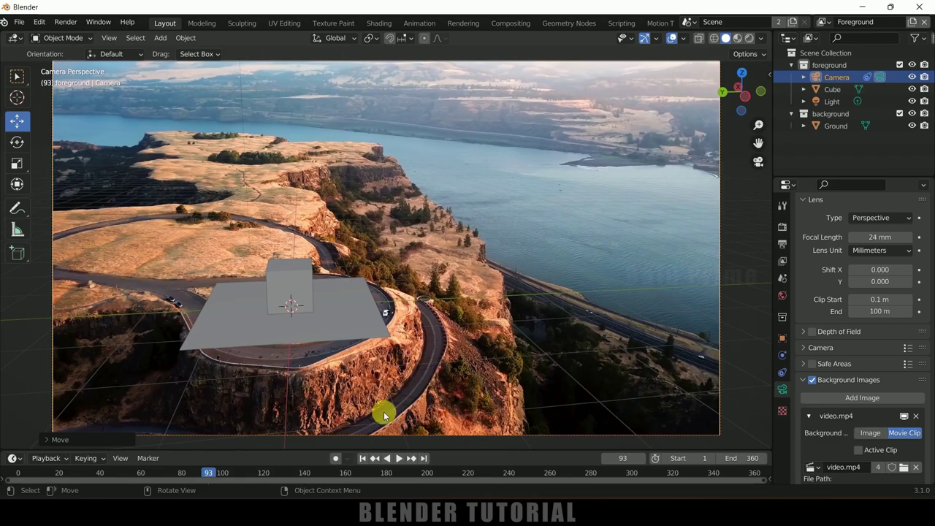
{"action": "left_click", "coordinate": [362, 458]}
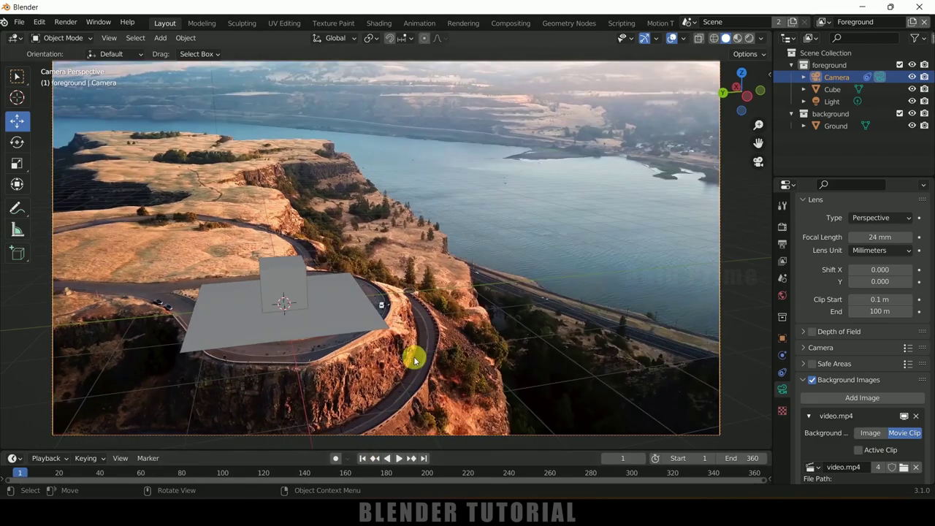
Step: Hide the ground plane and the cube in the viewport and disable both in renders
{"action": "left_click", "coordinate": [355, 316]}
{"action": "left_click", "coordinate": [912, 125]}
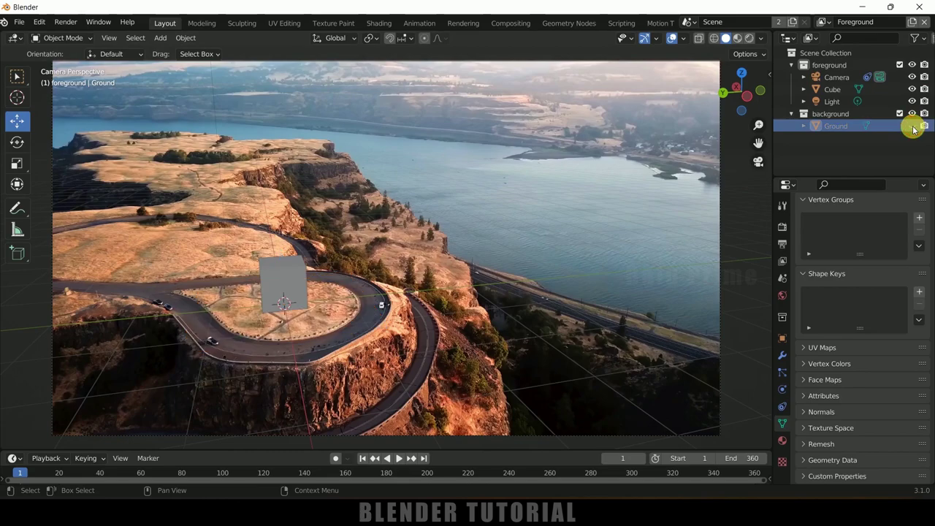
{"action": "left_click", "coordinate": [302, 270]}
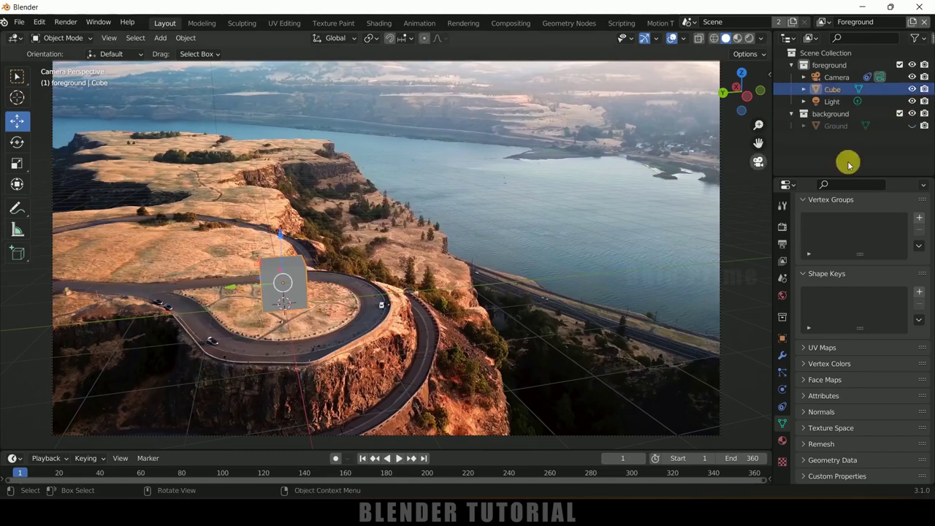
{"action": "left_click", "coordinate": [912, 89]}
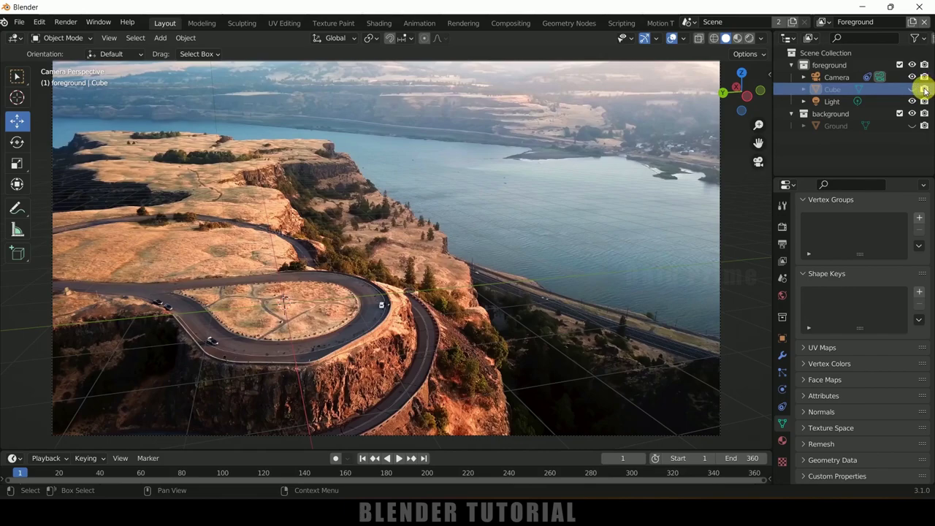
{"action": "left_click", "coordinate": [924, 90]}
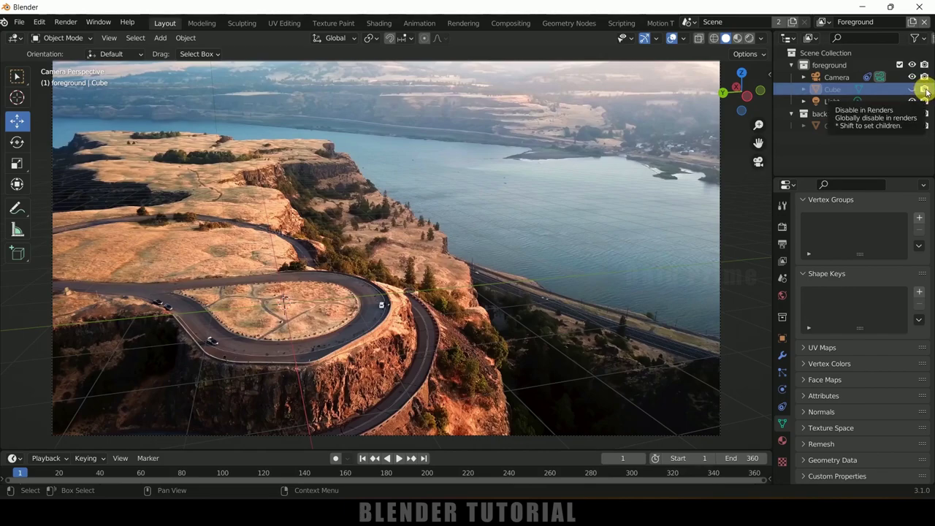
{"action": "left_click", "coordinate": [923, 89]}
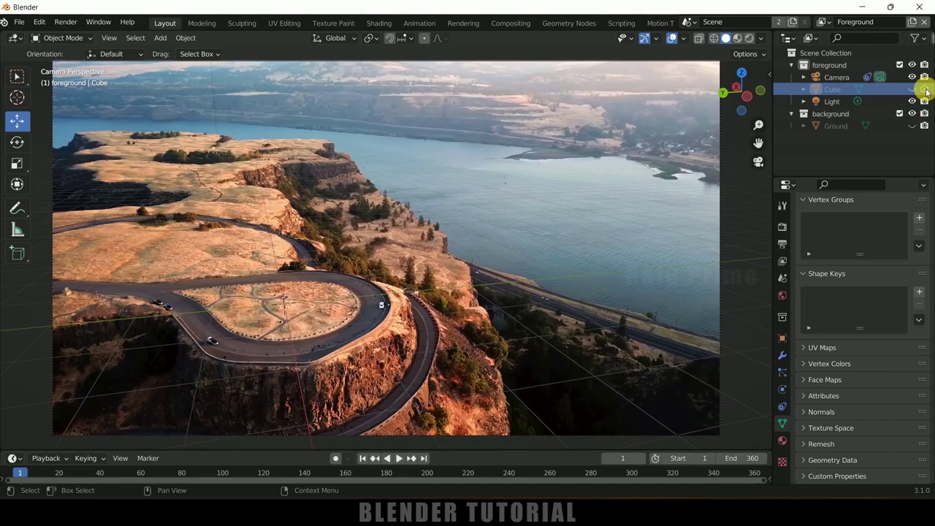
{"action": "left_click", "coordinate": [924, 126]}
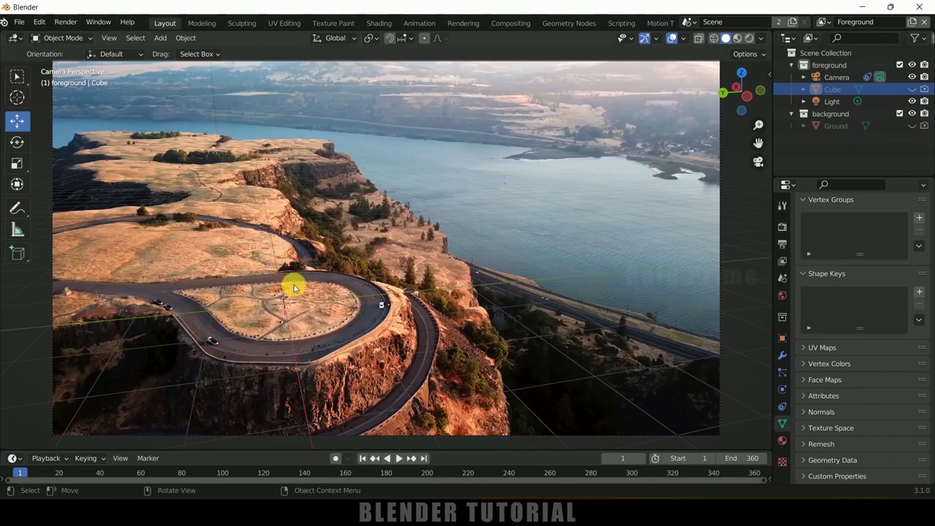
Step: Add a cylinder at the world origin, scale it down until very thin, and stretch it along global Z into a tall pole
{"action": "left_click", "coordinate": [756, 166]}
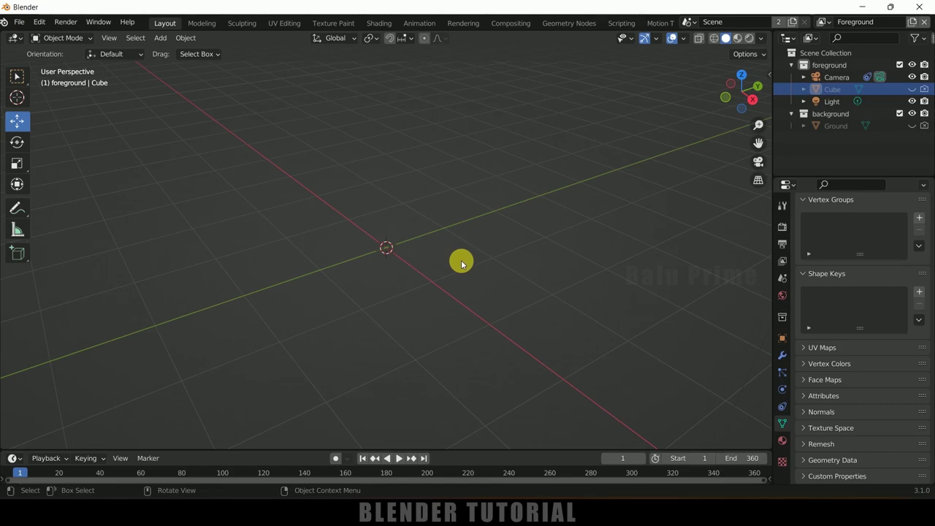
{"action": "left_click", "coordinate": [160, 39]}
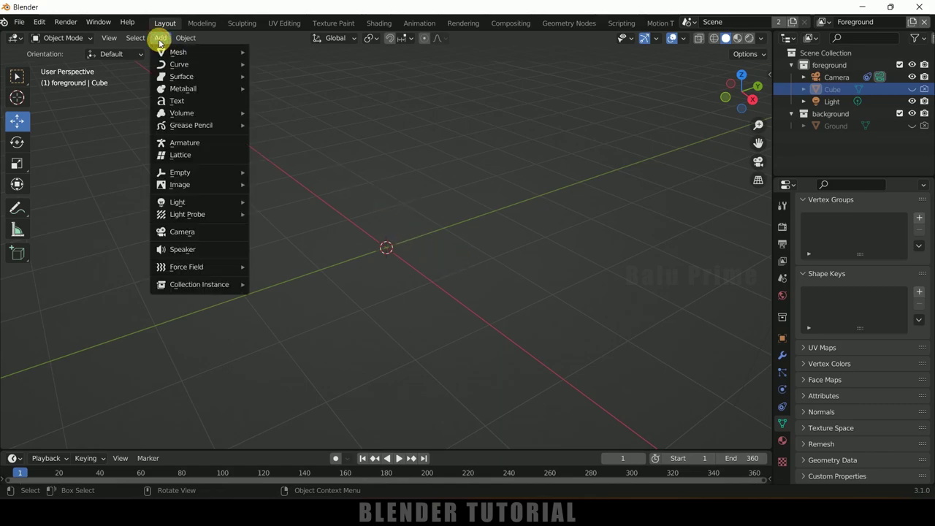
{"action": "mouse_move", "coordinate": [212, 52]}
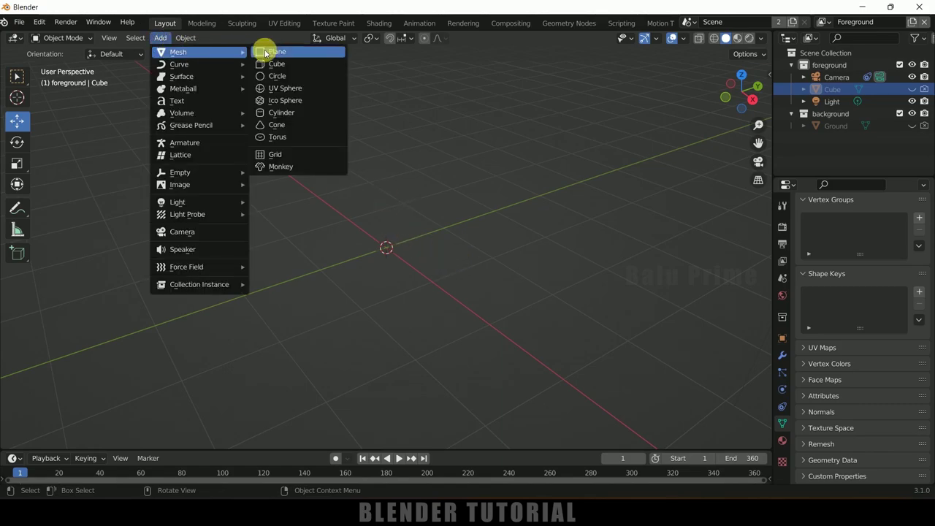
{"action": "left_click", "coordinate": [278, 114]}
{"action": "key", "text": "s"}
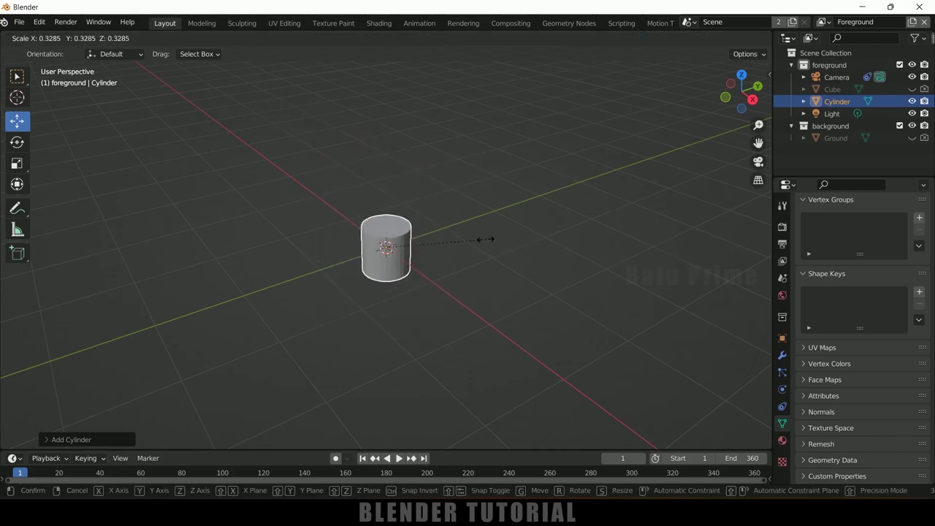
{"action": "left_click", "coordinate": [402, 244]}
{"action": "key", "text": "s"}
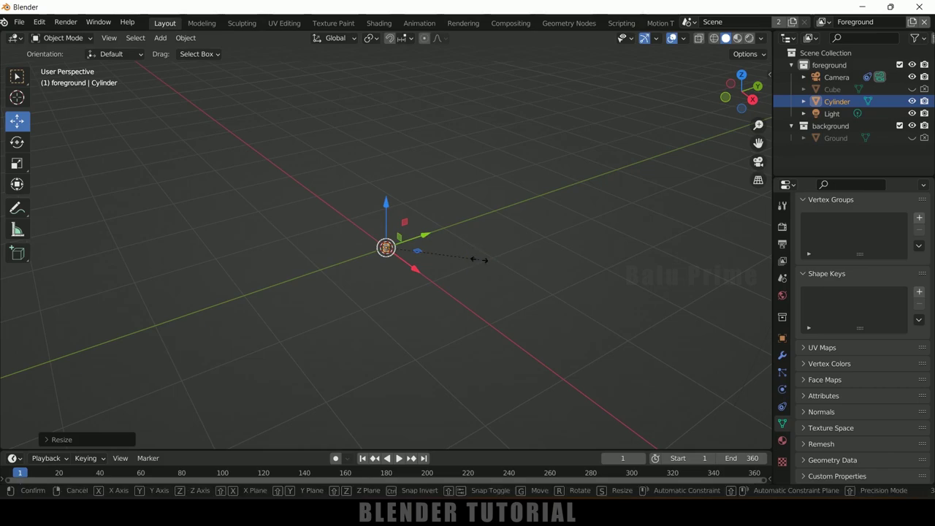
{"action": "key", "text": "z"}
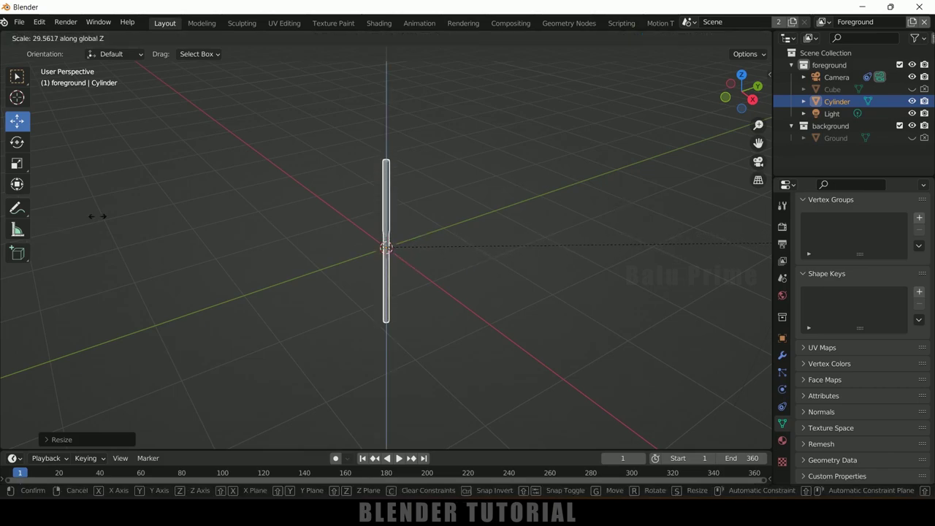
{"action": "left_click", "coordinate": [482, 216]}
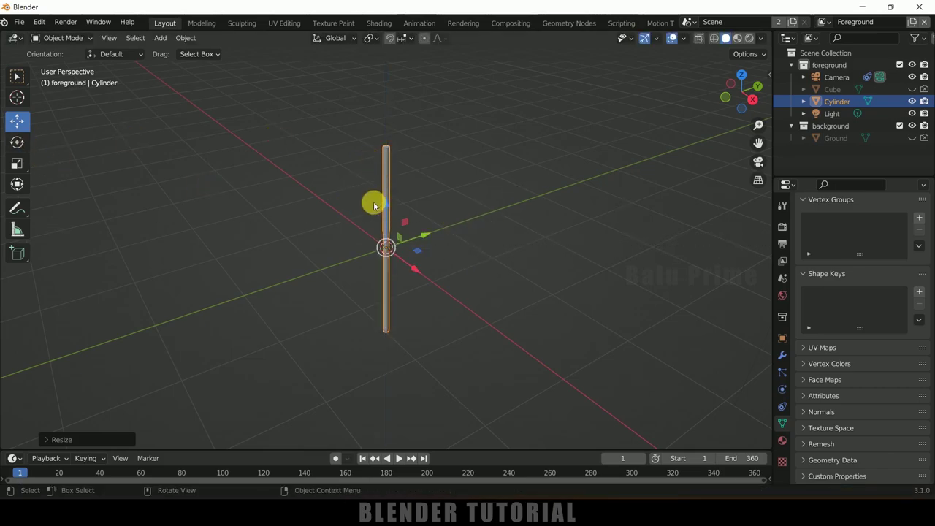
Step: Raise the pole along the Z axis until its base sits at the world origin, and check it through the camera
{"action": "left_click_drag", "start_coordinate": [386, 209], "coordinate": [405, 111]}
{"action": "middle_click_drag", "start_coordinate": [405, 111], "coordinate": [421, 271]}
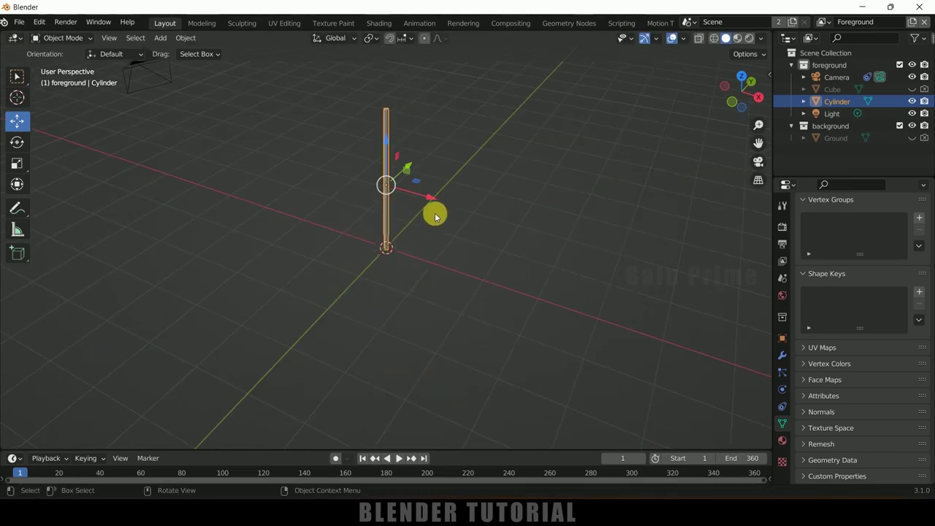
{"action": "left_click", "coordinate": [758, 161]}
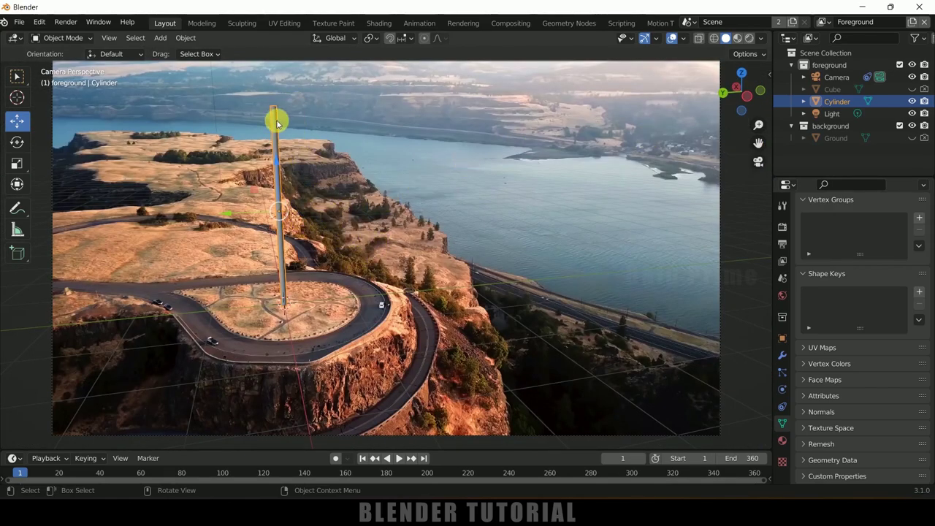
{"action": "left_click", "coordinate": [758, 163]}
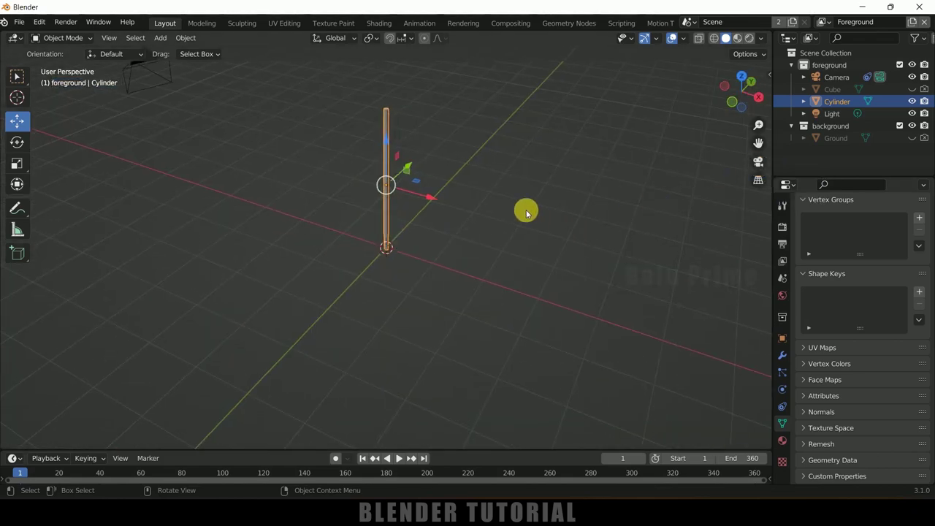
Step: Thin the pole by scaling it to about 0.66 in X and Y only, and check it through the camera
{"action": "key", "text": "s"}
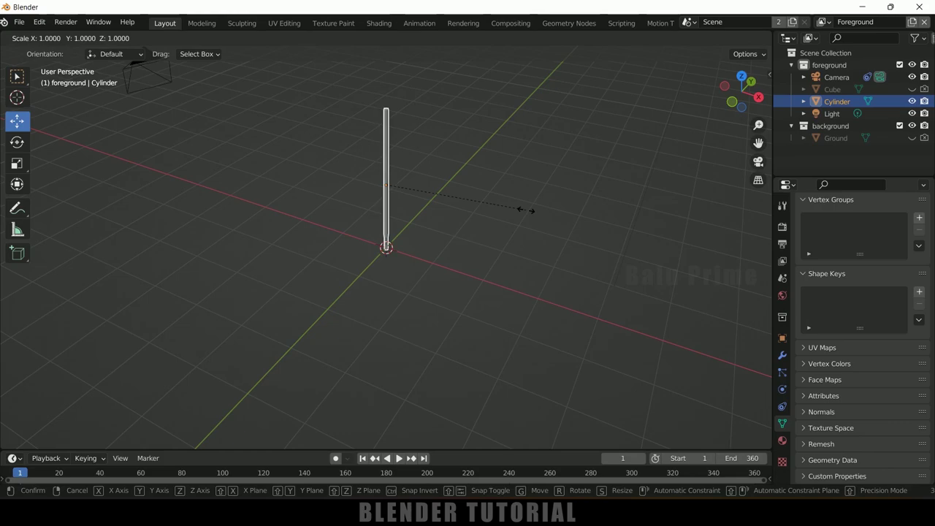
{"action": "key", "text": "shift+z"}
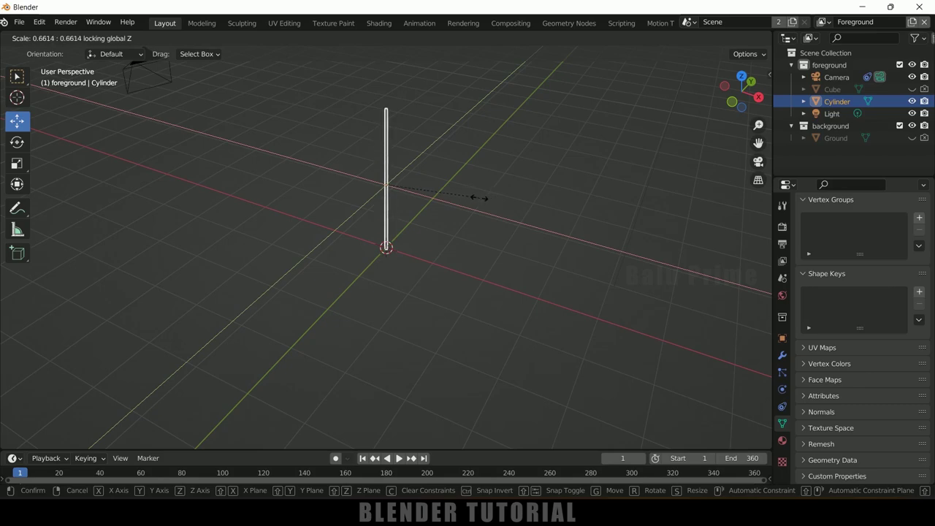
{"action": "left_click", "coordinate": [480, 198]}
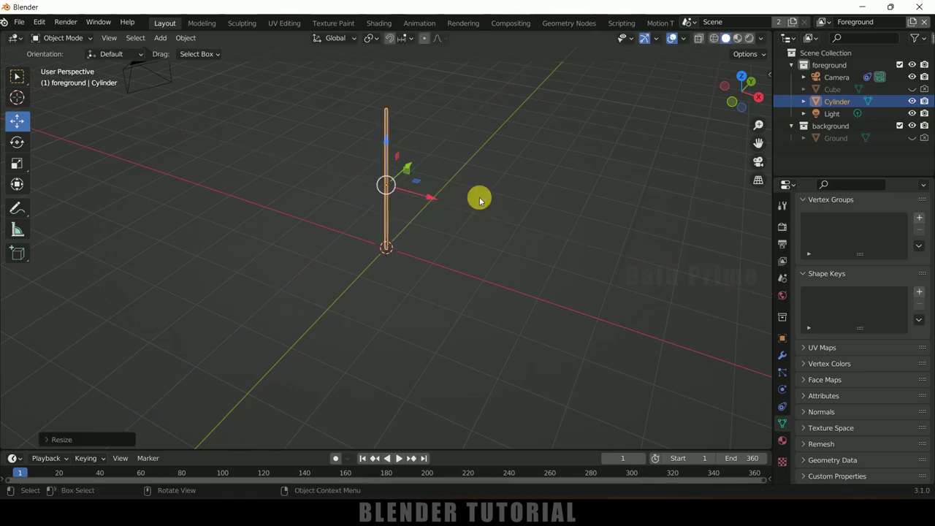
{"action": "left_click", "coordinate": [759, 161]}
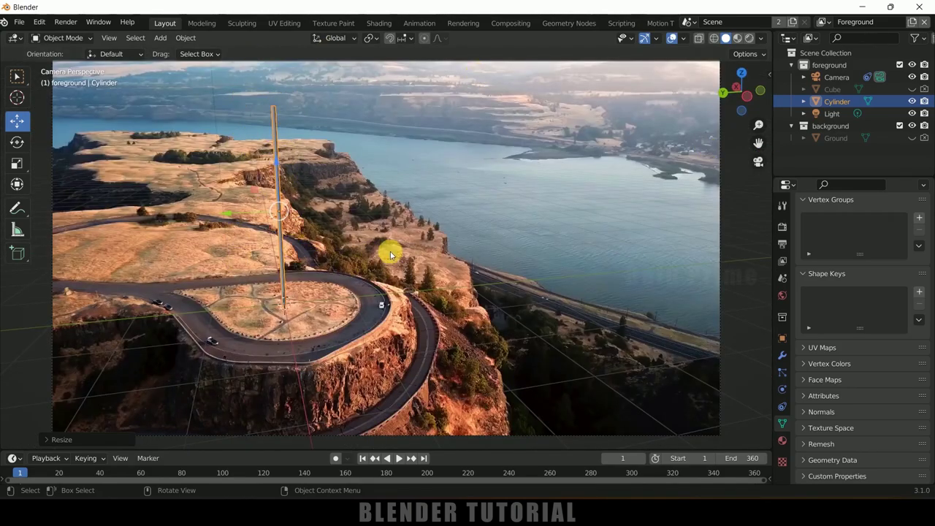
{"action": "left_click", "coordinate": [757, 161]}
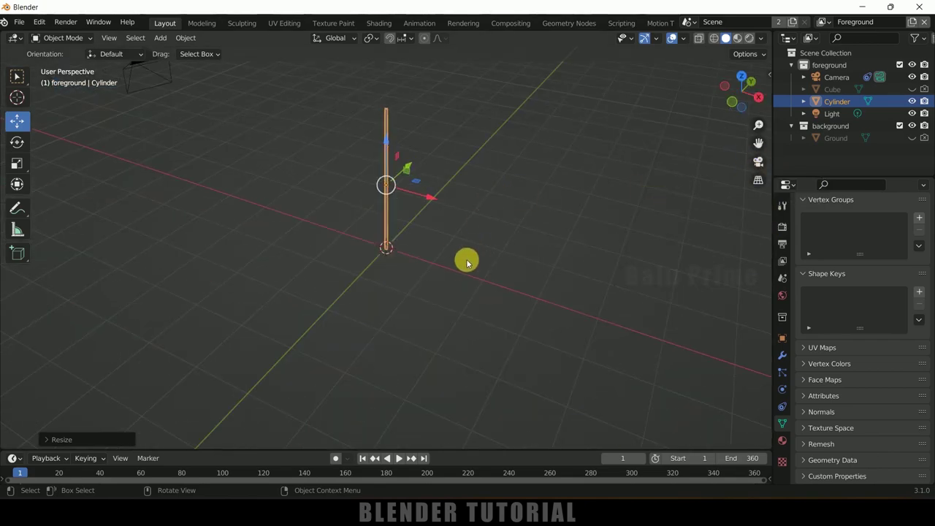
Step: Add a plane at the world origin and rotate it 90° about the X axis so it stands upright
{"action": "left_click", "coordinate": [160, 38]}
{"action": "mouse_move", "coordinate": [175, 53]}
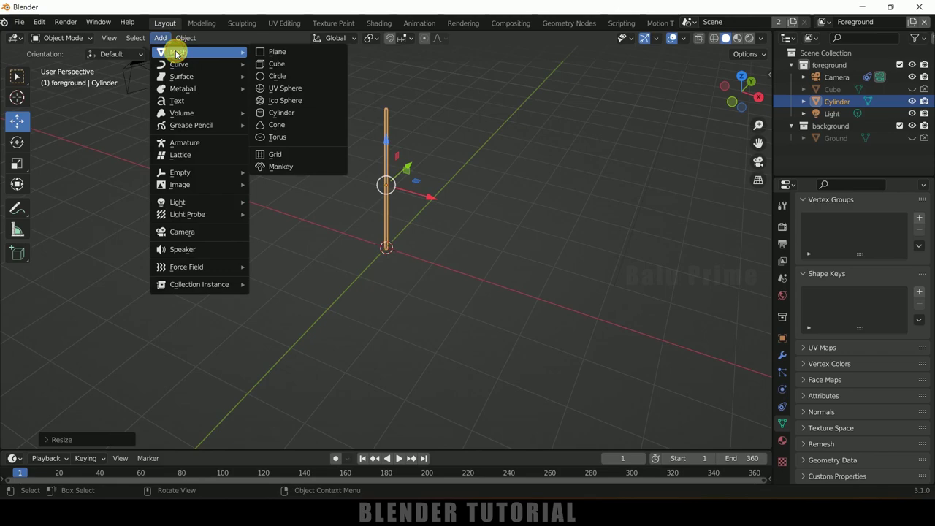
{"action": "left_click", "coordinate": [287, 52]}
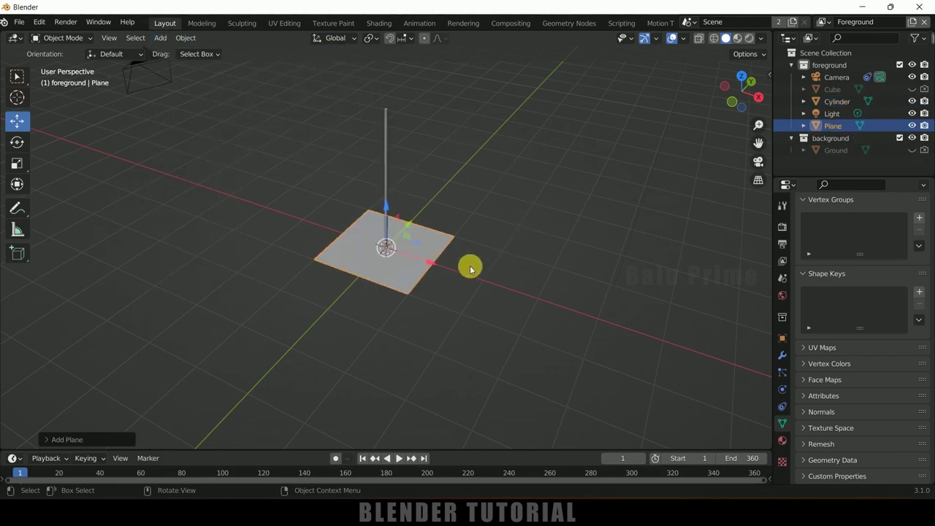
{"action": "key", "text": "r"}
{"action": "key", "text": "x"}
{"action": "key", "text": "9"}
{"action": "key", "text": "0"}
{"action": "key", "text": "Return"}
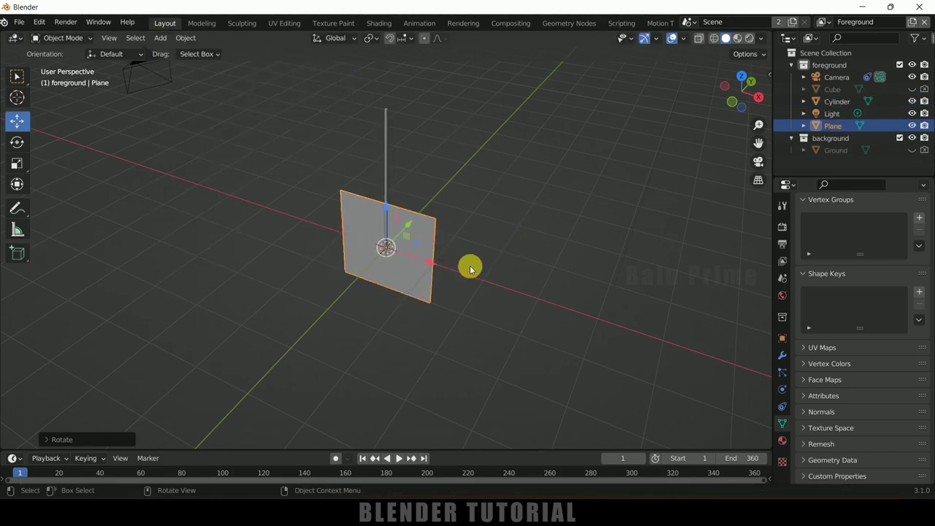
Step: Raise the upright plane along Z to the upper part of the pole and scale it down to flag size
{"action": "left_click_drag", "start_coordinate": [387, 210], "coordinate": [406, 119]}
{"action": "key", "text": "s"}
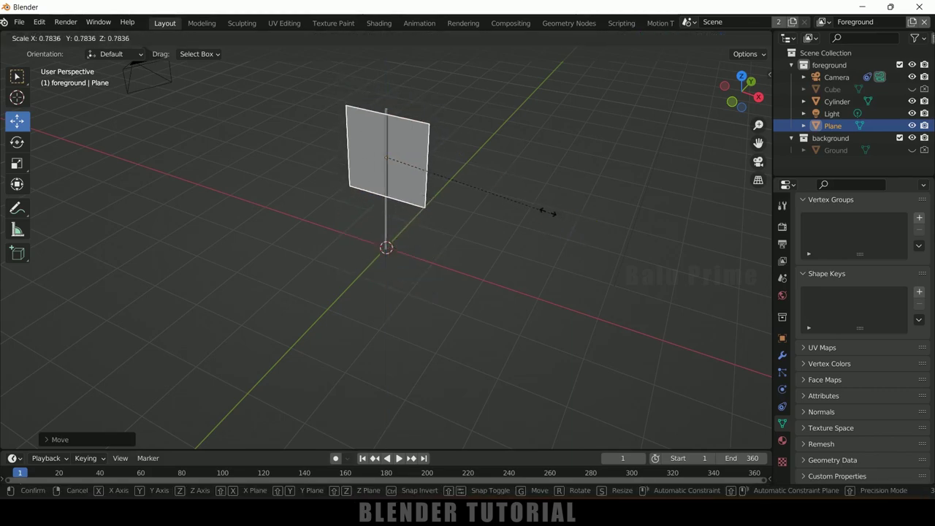
{"action": "left_click", "coordinate": [477, 185]}
{"action": "left_click", "coordinate": [398, 126]}
{"action": "left_click_drag", "start_coordinate": [398, 126], "coordinate": [387, 90]}
Step: Stretch the plane along X into a flag rectangle and move it along X until its side edge meets the pole
{"action": "key", "text": "s"}
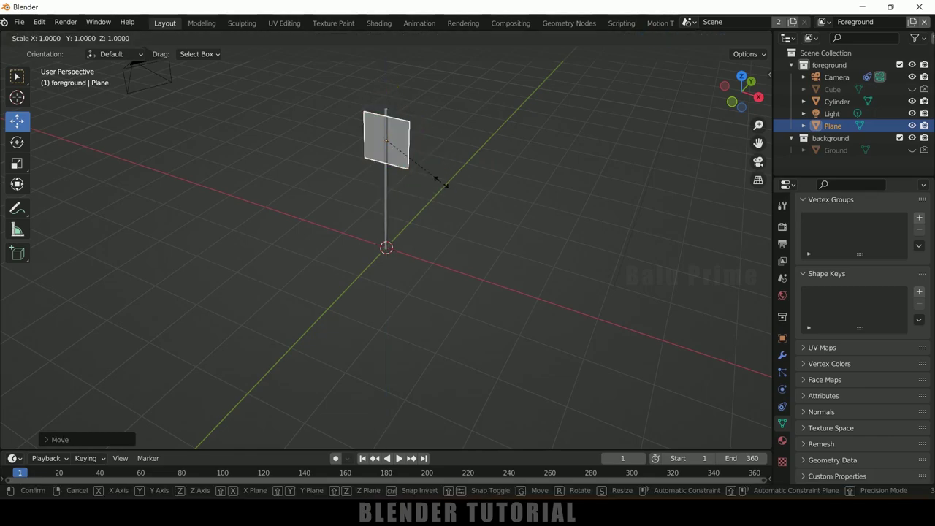
{"action": "key", "text": "x"}
{"action": "left_click", "coordinate": [517, 195]}
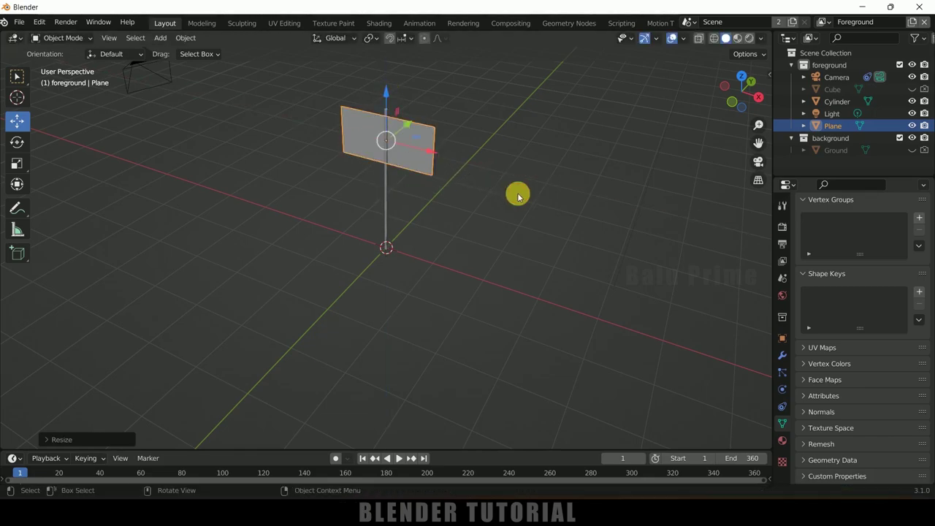
{"action": "left_click_drag", "start_coordinate": [424, 155], "coordinate": [473, 173]}
{"action": "mouse_move", "coordinate": [467, 183]}
{"action": "middle_mouse_down"}
{"action": "mouse_move", "coordinate": [443, 202]}
{"action": "mouse_move", "coordinate": [407, 177]}
{"action": "mouse_move", "coordinate": [396, 195]}
{"action": "mouse_move", "coordinate": [467, 201]}
{"action": "middle_mouse_up"}
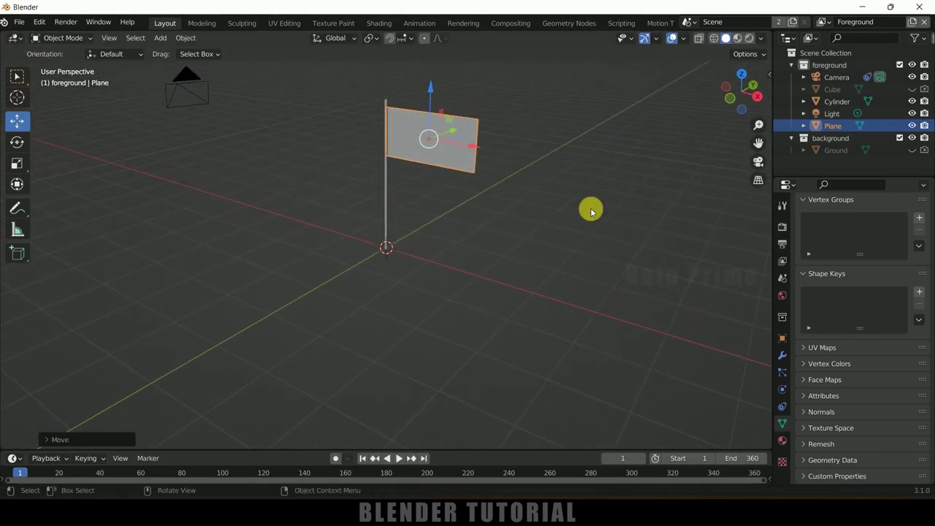
Step: Check the flag through the camera, and rotate it about Z by roughly a quarter turn to face the camera
{"action": "left_click", "coordinate": [758, 162]}
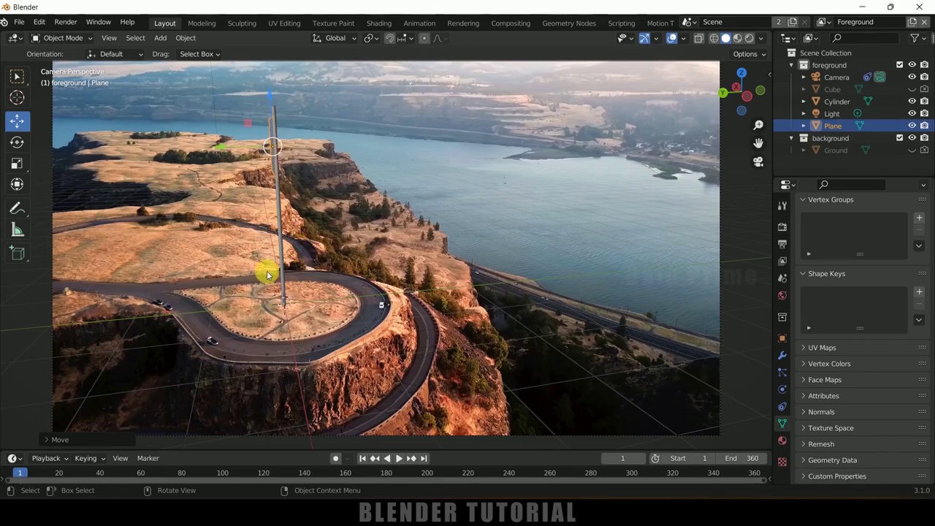
{"action": "left_click", "coordinate": [758, 162]}
{"action": "left_click", "coordinate": [438, 155]}
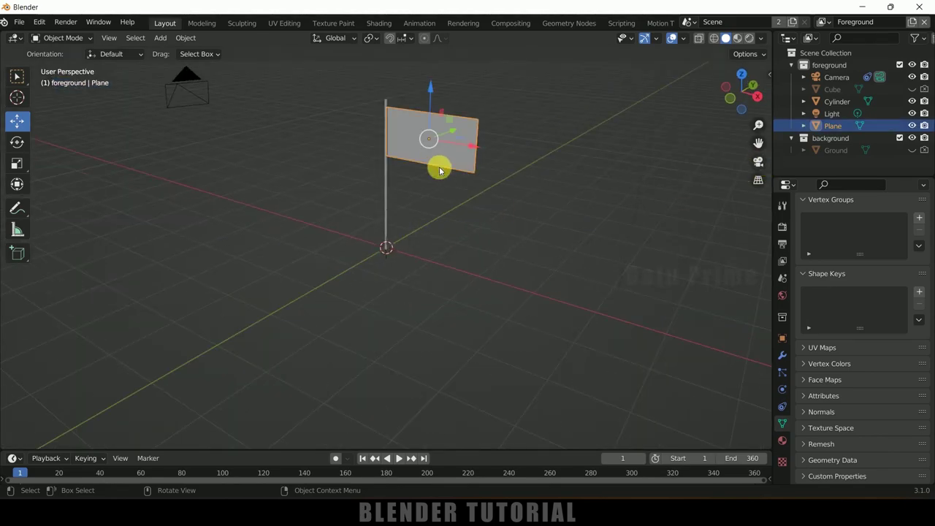
{"action": "left_click", "coordinate": [18, 141]}
{"action": "left_click_drag", "start_coordinate": [460, 149], "coordinate": [424, 155]}
{"action": "middle_click_drag", "start_coordinate": [424, 155], "coordinate": [436, 322]}
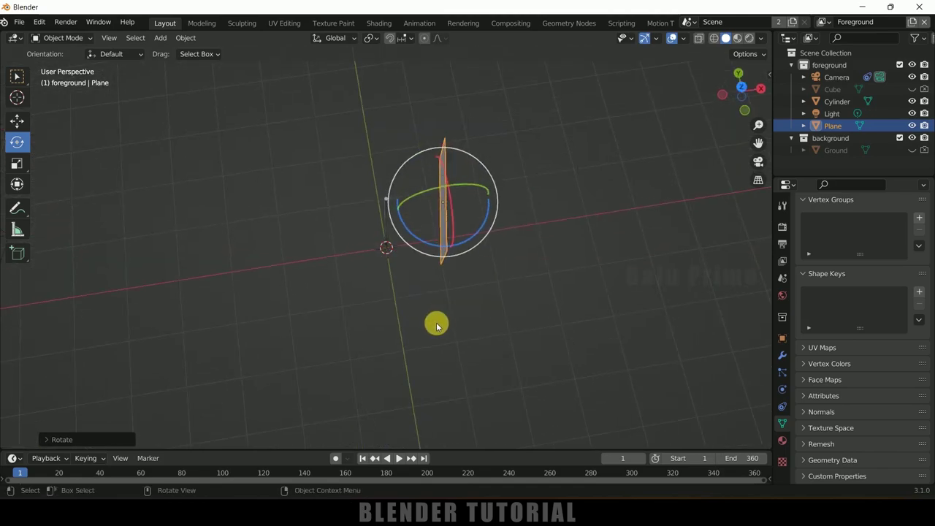
{"action": "left_click_drag", "start_coordinate": [472, 242], "coordinate": [504, 258]}
Step: Move the flag along X onto the Y axis line, and rotate it slightly about Z in top view to align with that axis
{"action": "left_click", "coordinate": [16, 121]}
{"action": "left_click_drag", "start_coordinate": [518, 202], "coordinate": [447, 213]}
{"action": "key", "text": "KP_7"}
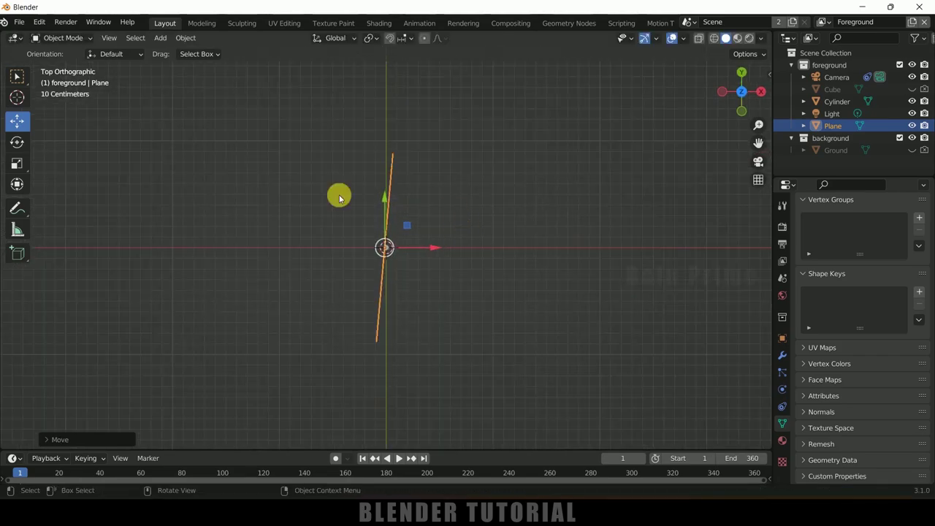
{"action": "left_click", "coordinate": [17, 142]}
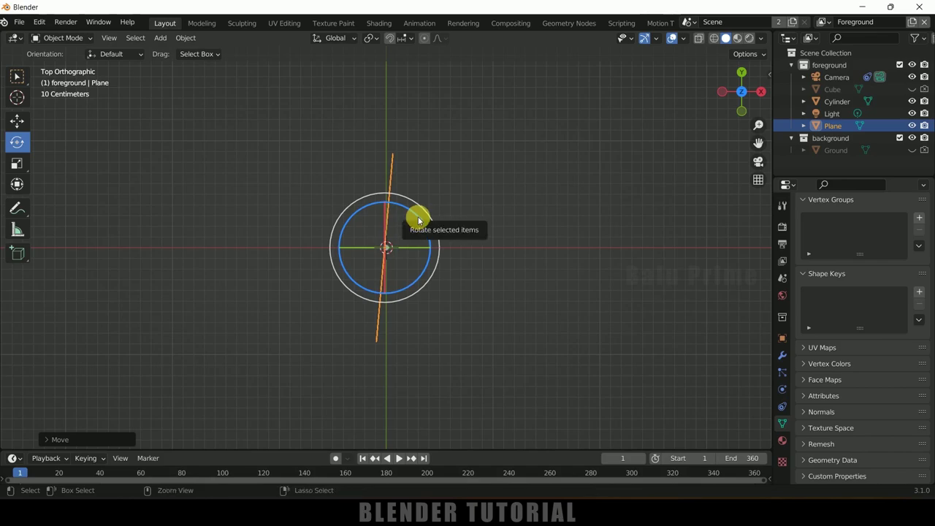
{"action": "left_click_drag", "start_coordinate": [419, 218], "coordinate": [407, 120]}
Step: Move the flag along Y to the river side of the pole, with its side edge touching the pole in the camera view
{"action": "left_click", "coordinate": [17, 121]}
{"action": "middle_click_drag", "start_coordinate": [540, 252], "coordinate": [384, 131]}
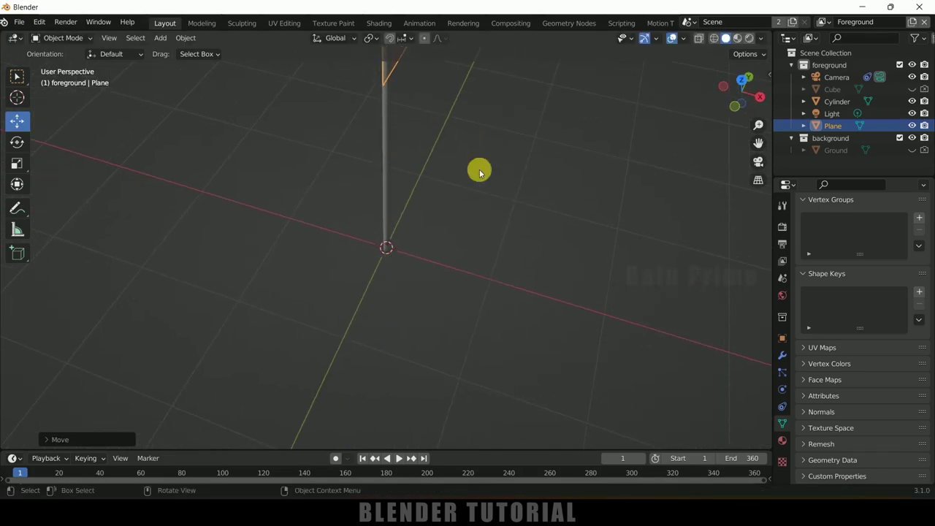
{"action": "left_click", "coordinate": [756, 165]}
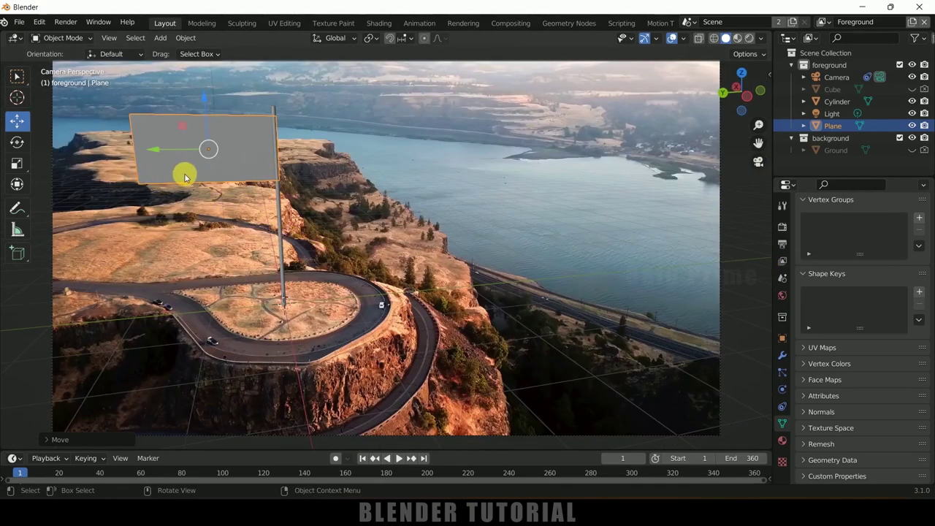
{"action": "left_click_drag", "start_coordinate": [152, 149], "coordinate": [289, 152]}
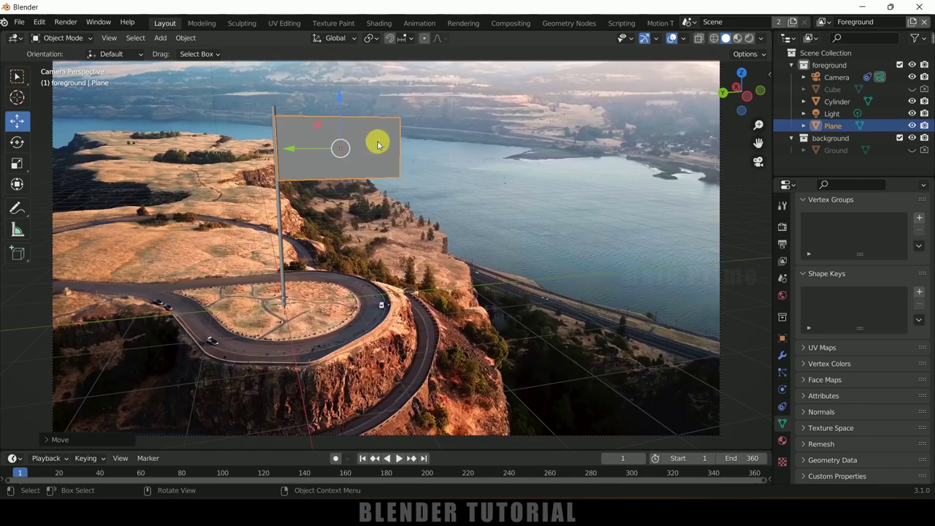
Step: Subdivide the flag plane's mesh with 60 cuts
{"action": "left_click", "coordinate": [757, 162]}
{"action": "middle_click_drag", "start_coordinate": [756, 164], "coordinate": [599, 194]}
{"action": "scroll", "coordinate": [511, 179], "scroll_direction": "up", "scroll_amount": 4}
{"action": "middle_click_drag", "start_coordinate": [501, 254], "coordinate": [455, 319]}
{"action": "scroll", "coordinate": [482, 263], "scroll_direction": "down", "scroll_amount": 4}
{"action": "scroll", "coordinate": [454, 319], "scroll_direction": "up", "scroll_amount": 3}
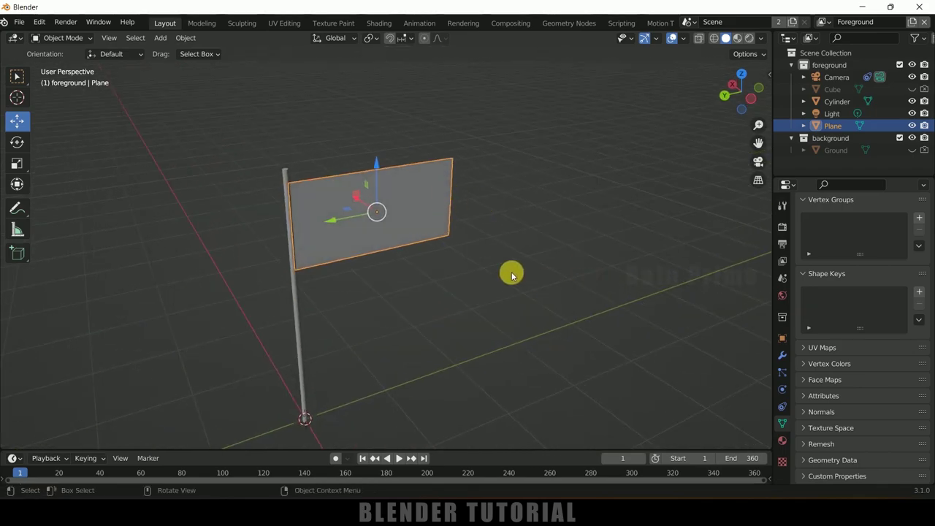
{"action": "key", "text": "Tab"}
{"action": "right_click", "coordinate": [414, 208]}
{"action": "left_click", "coordinate": [415, 210]}
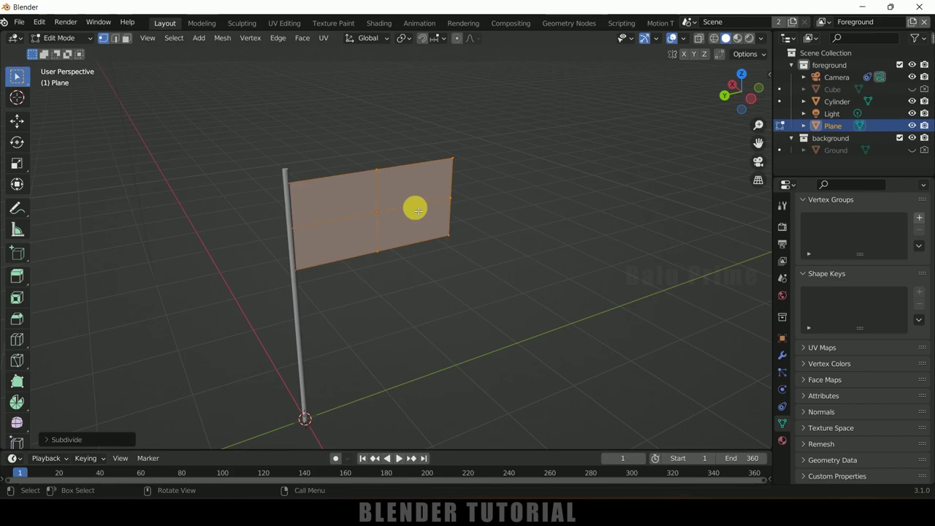
{"action": "left_click", "coordinate": [46, 439]}
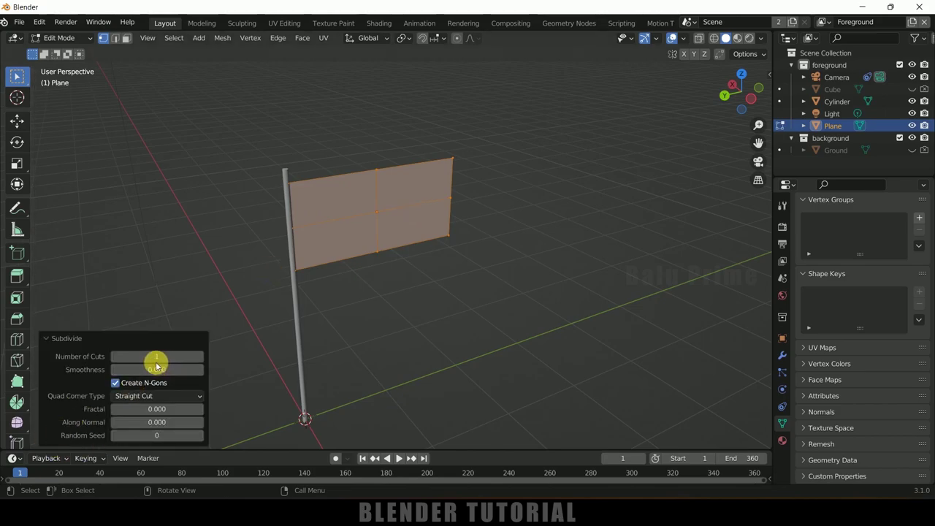
{"action": "left_click", "coordinate": [157, 357]}
{"action": "key", "text": "Return"}
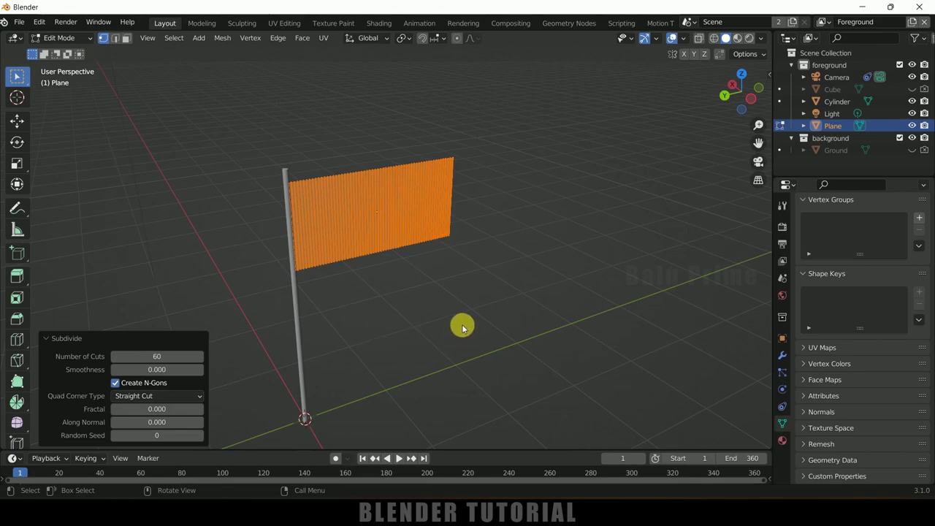
{"action": "key", "text": "Tab"}
Step: Add Cloth physics to the flag plane, play the simulation, and return to the first frame
{"action": "middle_click_drag", "start_coordinate": [474, 332], "coordinate": [380, 293]}
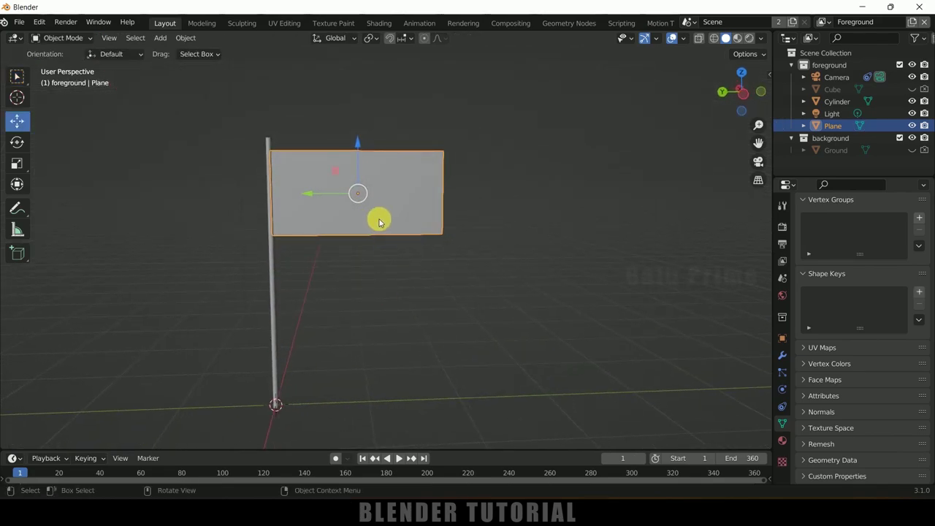
{"action": "left_click", "coordinate": [417, 263]}
{"action": "left_click", "coordinate": [400, 203]}
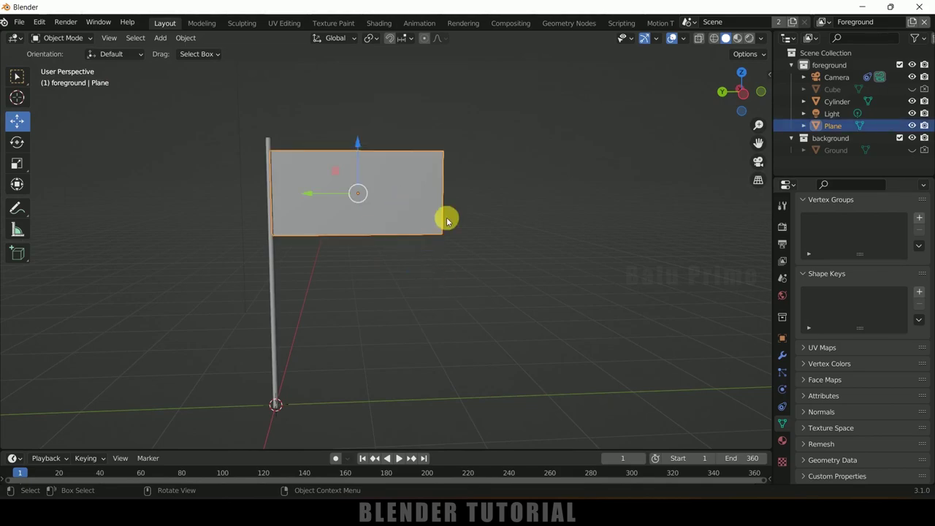
{"action": "left_click", "coordinate": [782, 389]}
{"action": "left_click", "coordinate": [861, 251]}
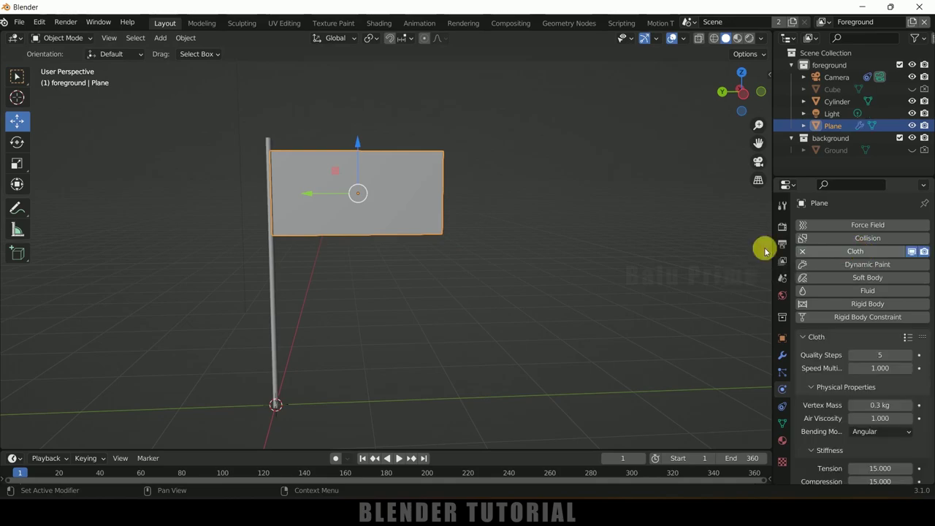
{"action": "left_click", "coordinate": [400, 458]}
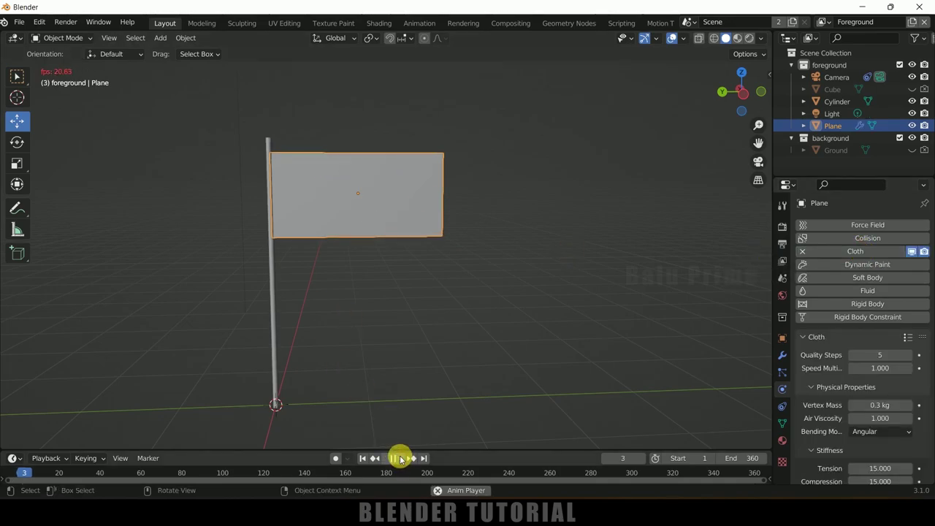
{"action": "left_click", "coordinate": [363, 458]}
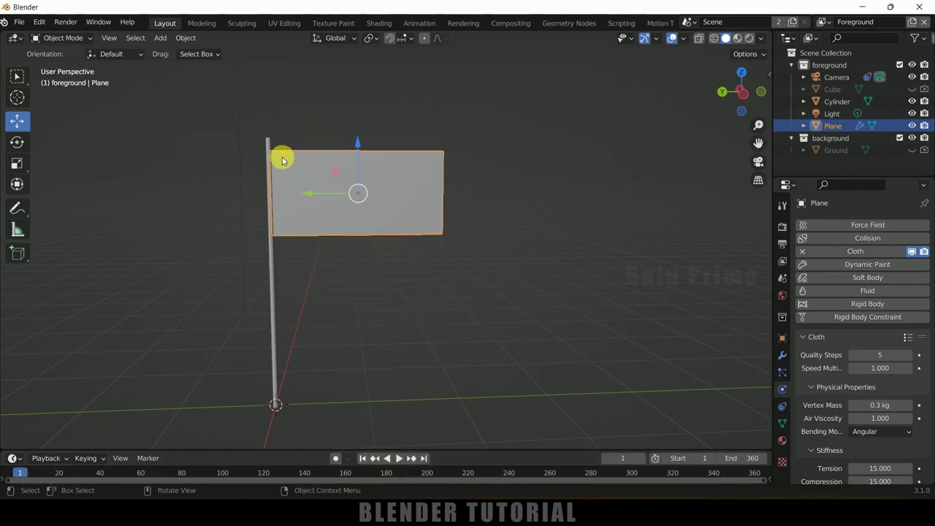
Step: Open the flag plane's mesh for editing, deselect all its vertices, and enable X-ray display
{"action": "scroll", "coordinate": [394, 242], "scroll_direction": "up", "scroll_amount": 1}
{"action": "left_click", "coordinate": [419, 267]}
{"action": "left_click", "coordinate": [397, 195]}
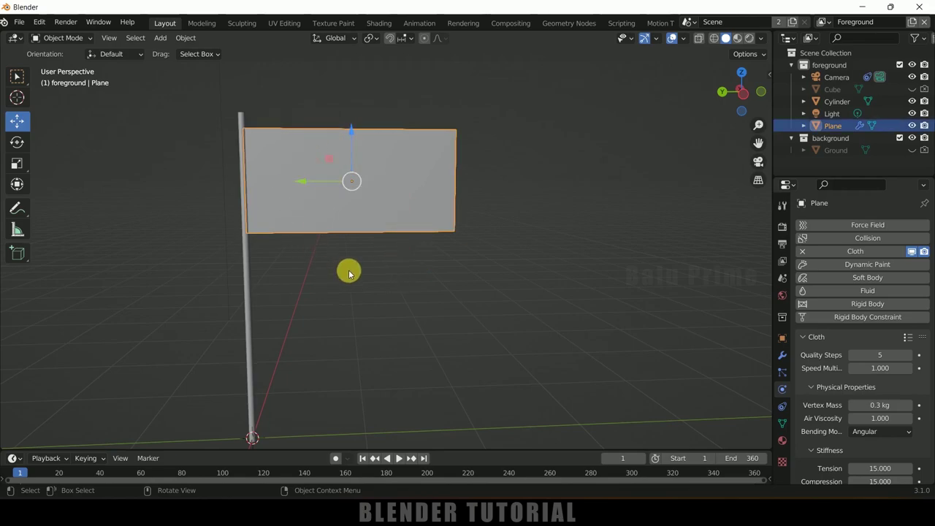
{"action": "key", "text": "Tab"}
{"action": "scroll", "coordinate": [347, 270], "scroll_direction": "up", "scroll_amount": 2}
{"action": "middle_click_drag", "start_coordinate": [346, 268], "coordinate": [369, 358]}
{"action": "key", "text": "alt+a"}
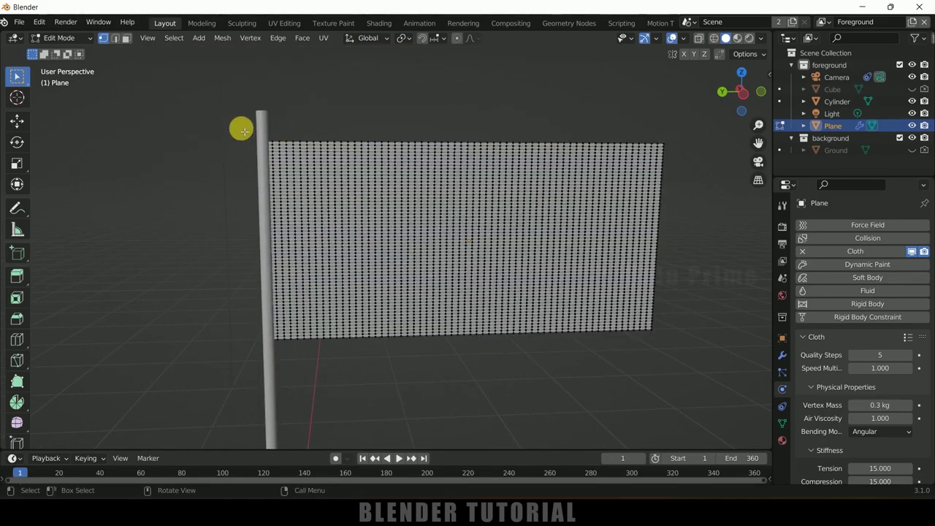
{"action": "left_click", "coordinate": [699, 38]}
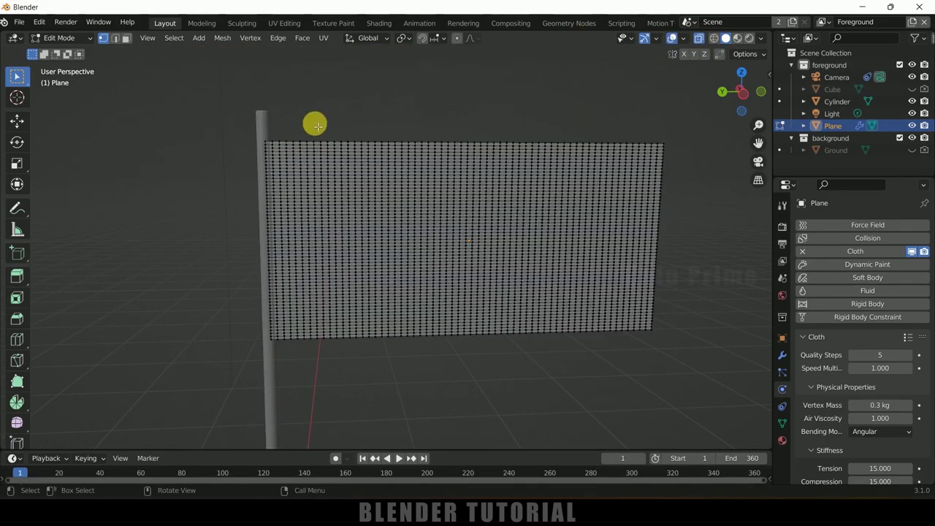
Step: Select the flag mesh's upper and lower corner vertices on the edge beside the pole
{"action": "left_click_drag", "start_coordinate": [255, 122], "coordinate": [268, 147]}
{"action": "left_click_drag", "start_coordinate": [252, 242], "coordinate": [274, 377]}
{"action": "left_click", "coordinate": [188, 146]}
{"action": "left_click_drag", "start_coordinate": [217, 120], "coordinate": [269, 148]}
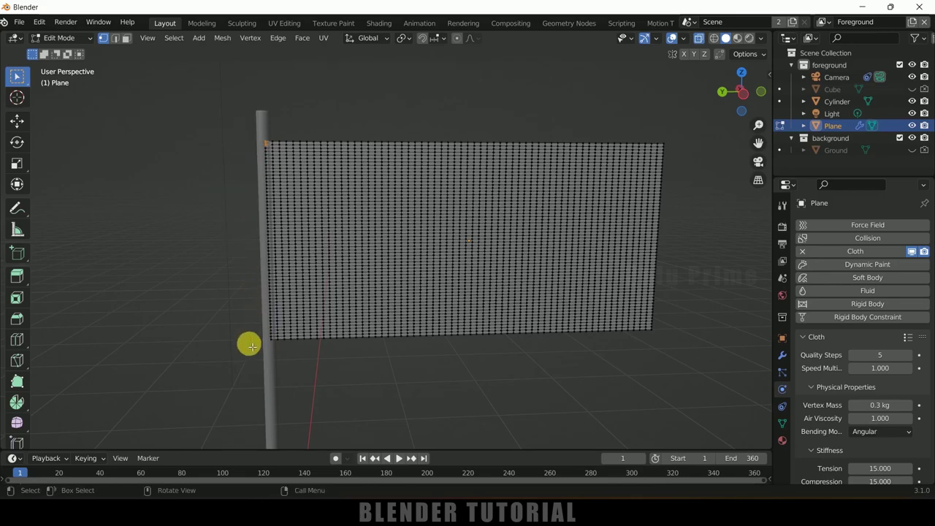
{"action": "key", "text": "b"}
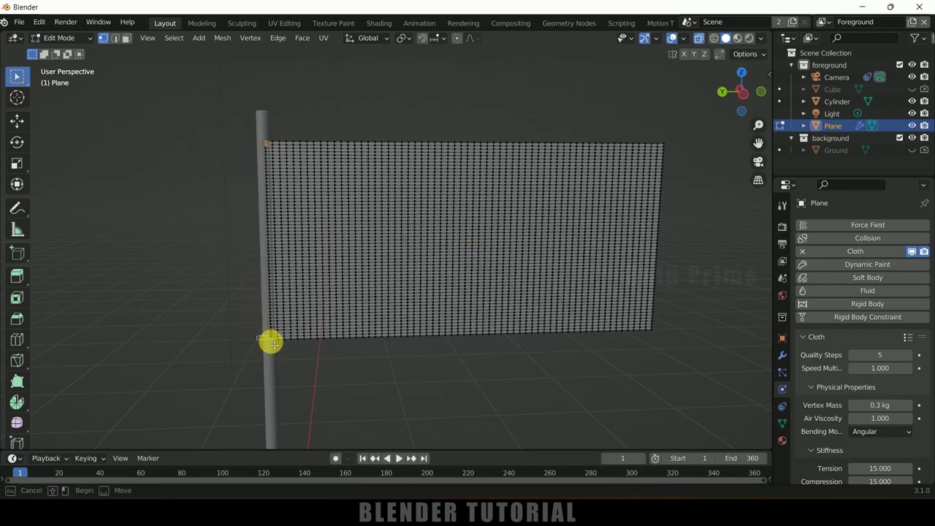
{"action": "left_click_drag", "start_coordinate": [271, 344], "coordinate": [266, 334]}
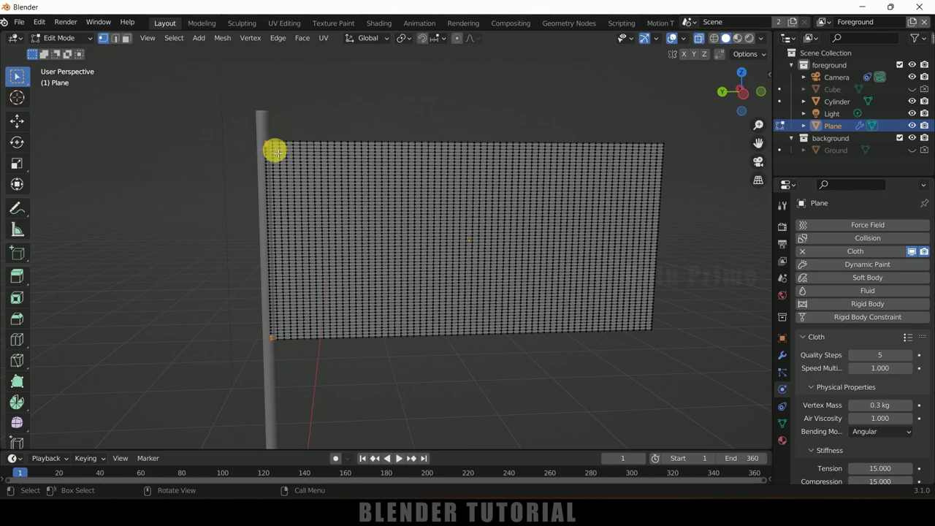
Step: Create a vertex group named "pins" and assign the two selected corner areas to it
{"action": "left_click", "coordinate": [782, 424]}
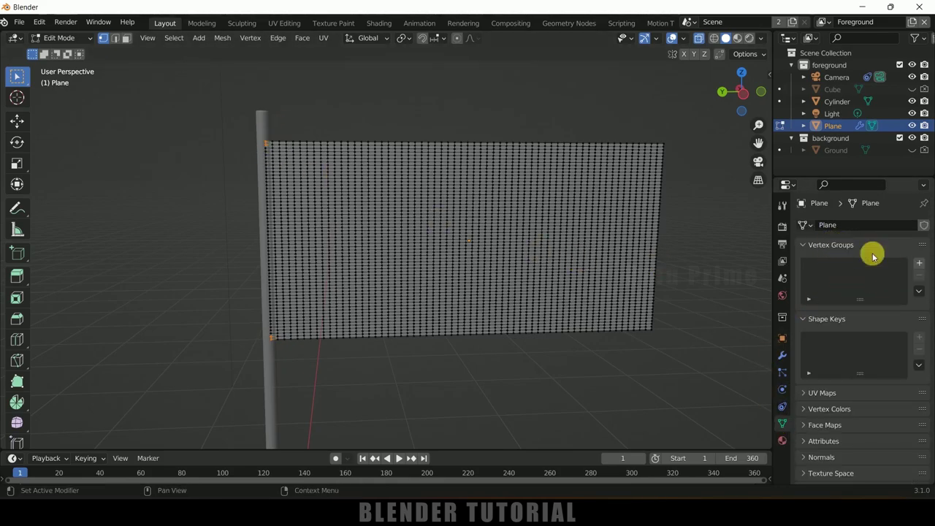
{"action": "left_click", "coordinate": [919, 264]}
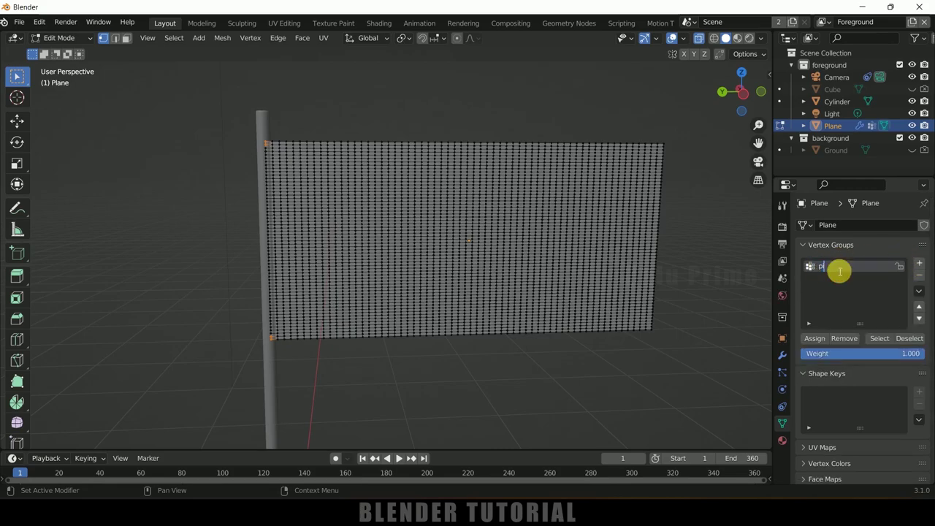
{"action": "left_click", "coordinate": [839, 271]}
{"action": "type", "text": "pins"}
{"action": "key", "text": "Return"}
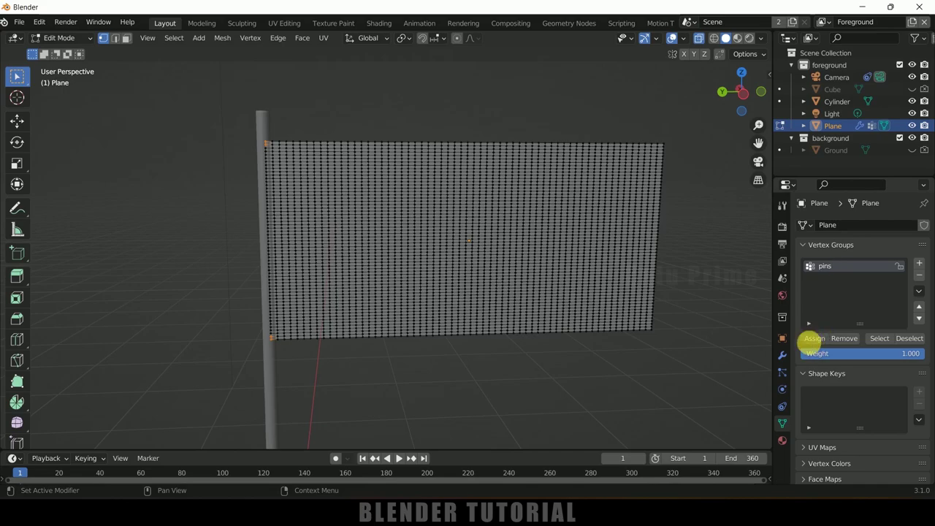
{"action": "left_click", "coordinate": [812, 342]}
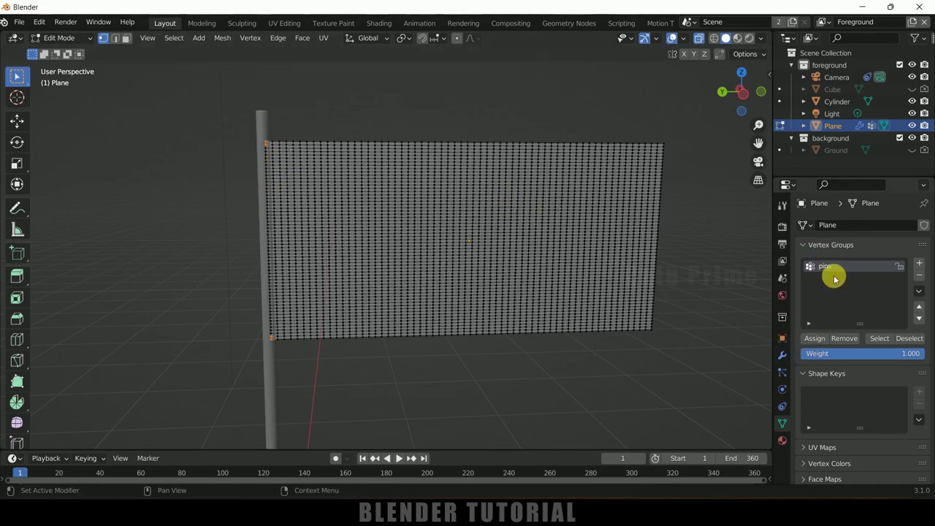
Step: Set the pin group in the flag's cloth shape settings to "pins"
{"action": "left_click", "coordinate": [783, 388]}
{"action": "scroll", "coordinate": [828, 404], "scroll_direction": "down", "scroll_amount": 15}
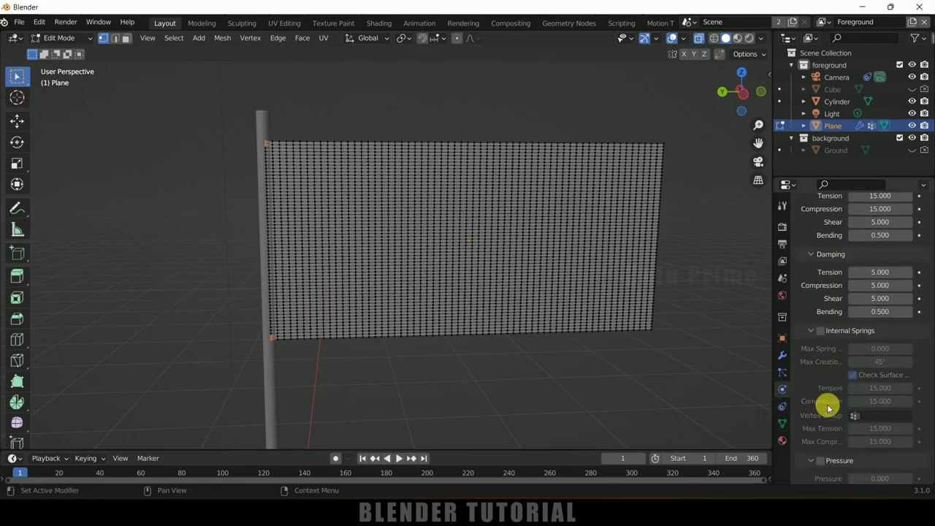
{"action": "left_click", "coordinate": [813, 433]}
{"action": "scroll", "coordinate": [822, 409], "scroll_direction": "down", "scroll_amount": 3}
{"action": "left_click", "coordinate": [895, 358]}
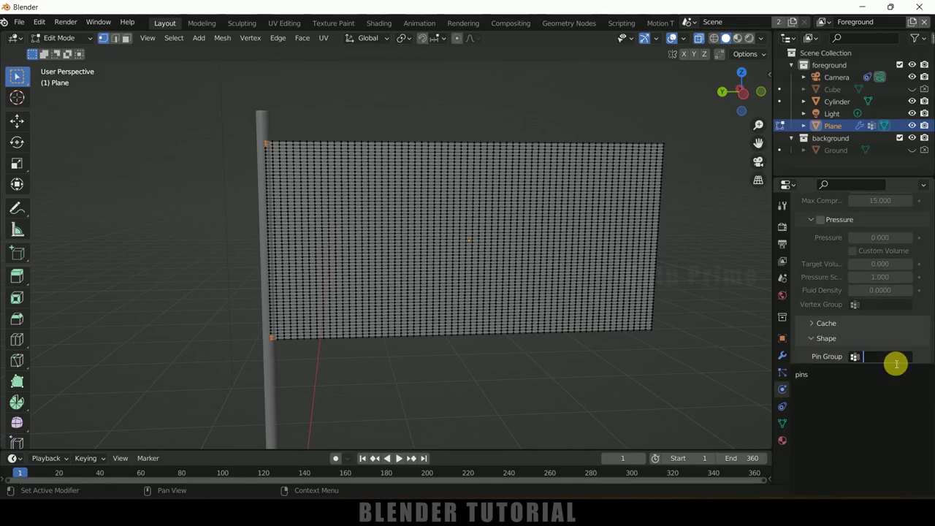
{"action": "left_click", "coordinate": [825, 375]}
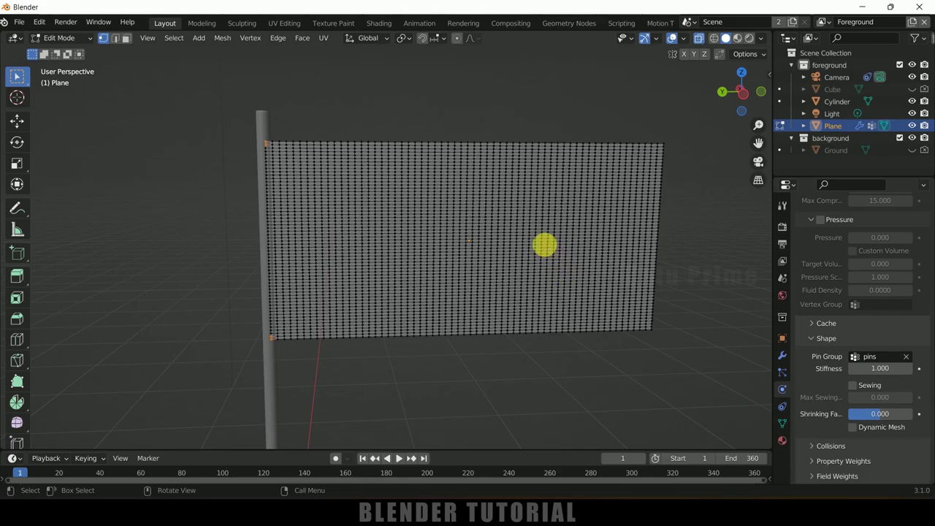
Step: Leave the flag's mesh editing and play the cloth simulation for a few frames to check the pinned corners
{"action": "key", "text": "Tab"}
{"action": "scroll", "coordinate": [541, 283], "scroll_direction": "down", "scroll_amount": 4}
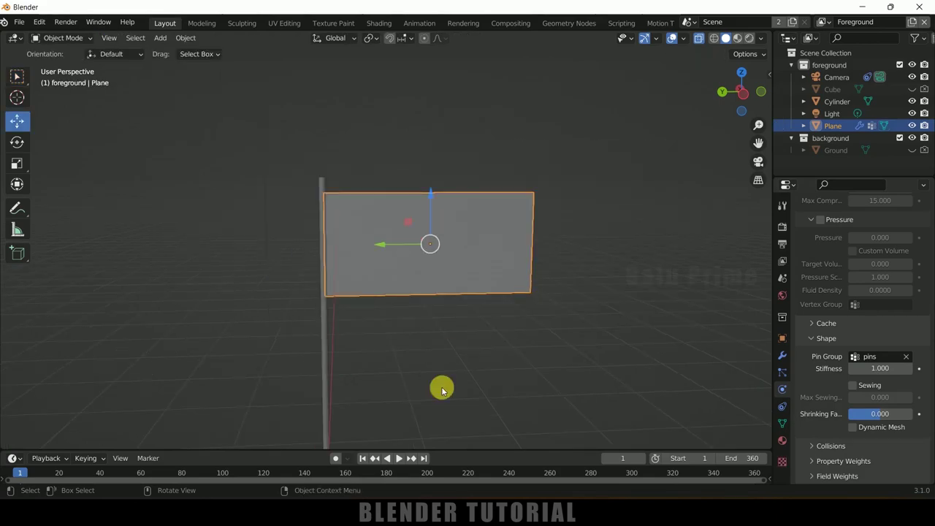
{"action": "left_click", "coordinate": [399, 458]}
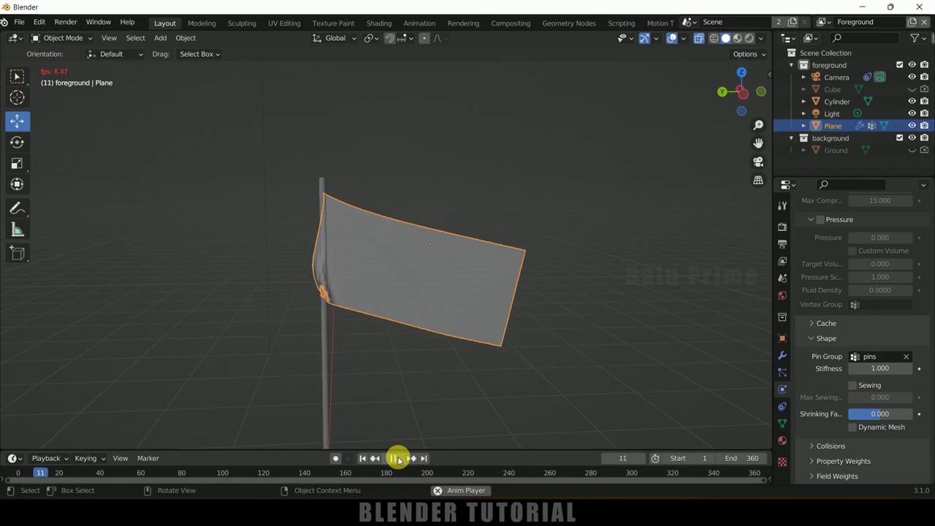
{"action": "left_click", "coordinate": [397, 458]}
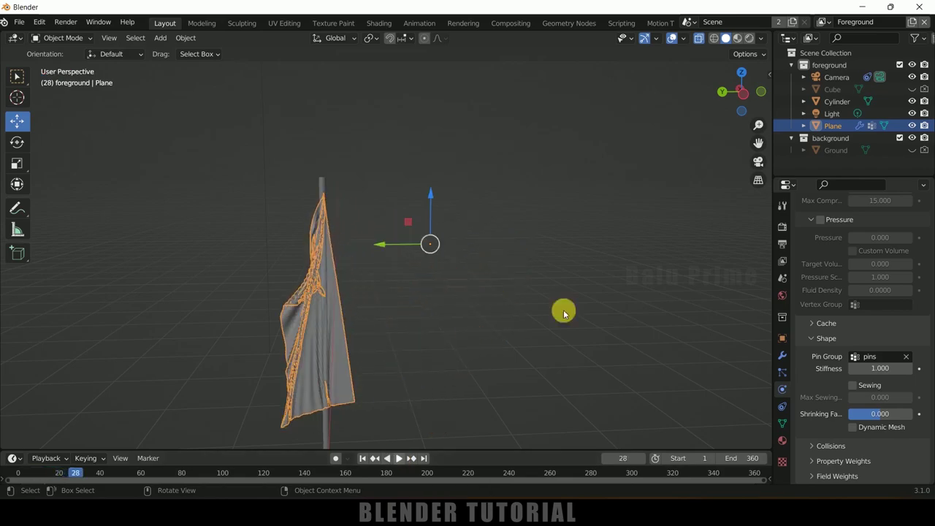
Step: Turn off X-ray display and shade the flag smooth
{"action": "left_click", "coordinate": [698, 38]}
{"action": "middle_click_drag", "start_coordinate": [568, 266], "coordinate": [412, 364]}
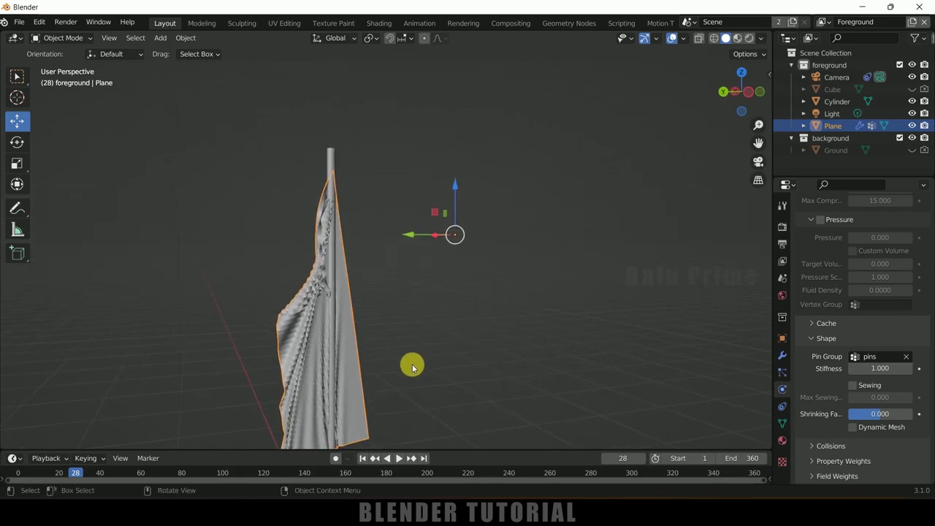
{"action": "right_click", "coordinate": [320, 368]}
{"action": "left_click", "coordinate": [275, 272]}
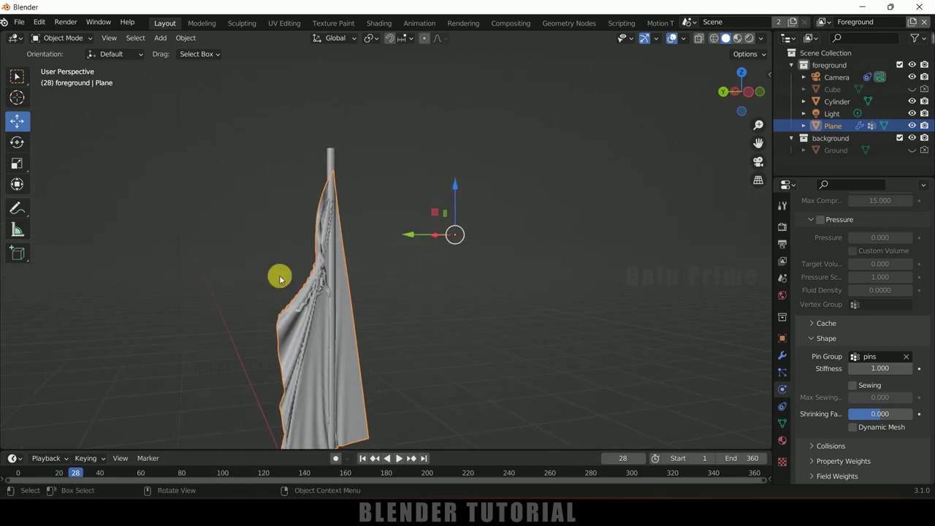
Step: Return to the first frame and add Collision physics to the pole
{"action": "left_click", "coordinate": [373, 458]}
{"action": "left_click", "coordinate": [338, 334]}
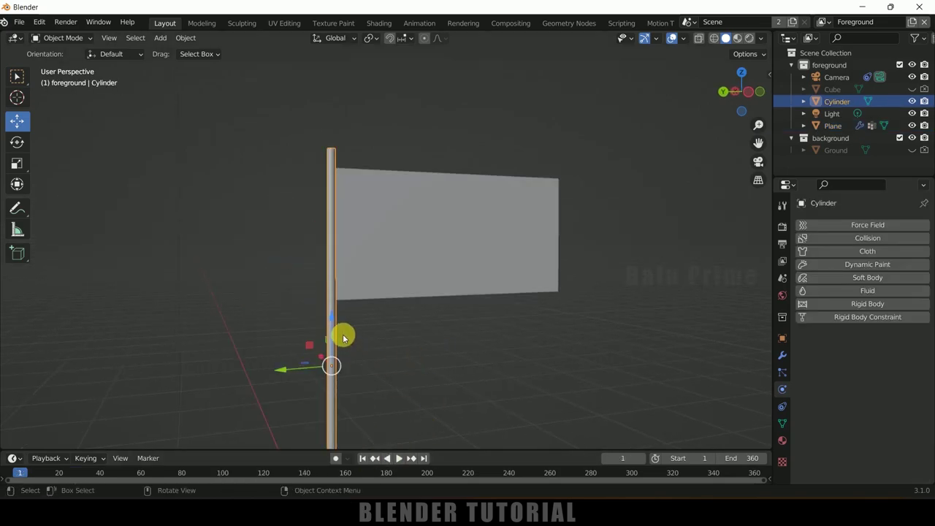
{"action": "left_click", "coordinate": [860, 240]}
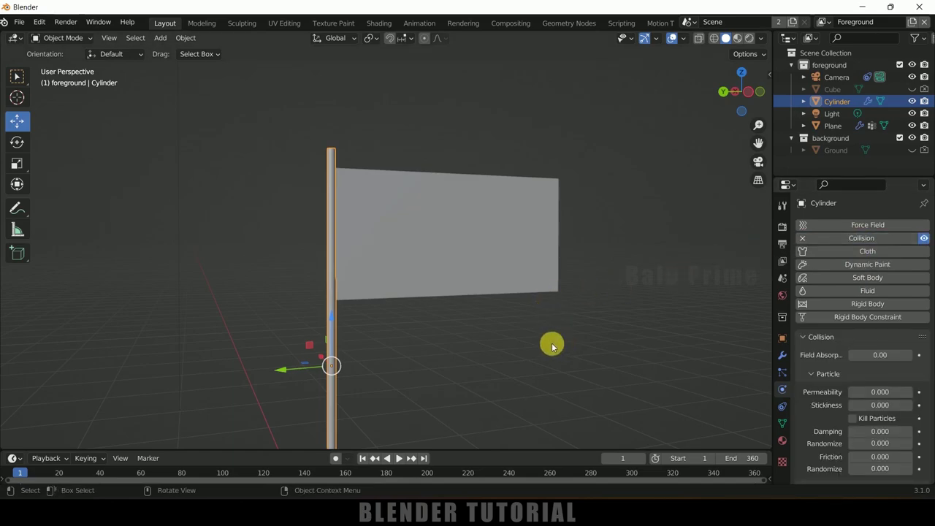
Step: Enable self collisions in the flag's cloth settings, with friction 0.1 and a distance of 0.001 m
{"action": "left_click", "coordinate": [513, 268]}
{"action": "scroll", "coordinate": [851, 373], "scroll_direction": "down", "scroll_amount": 15}
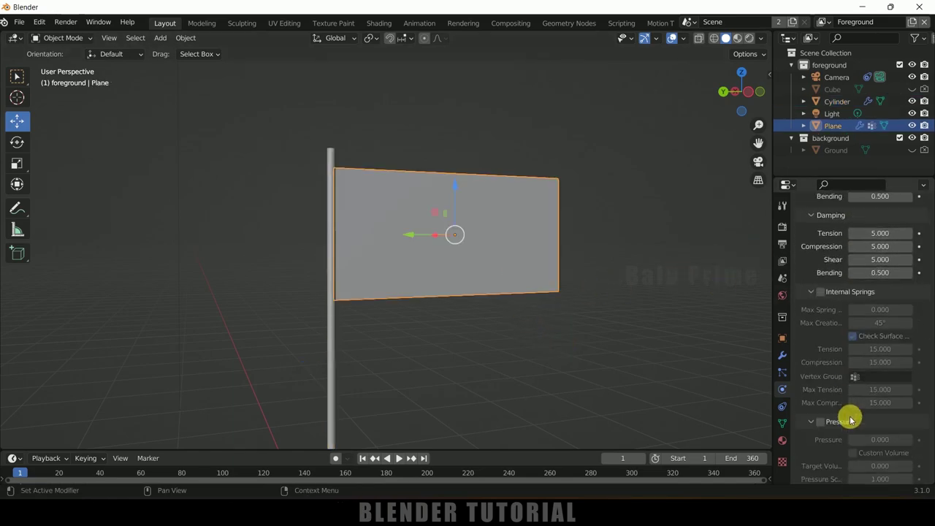
{"action": "scroll", "coordinate": [850, 418], "scroll_direction": "down", "scroll_amount": 2}
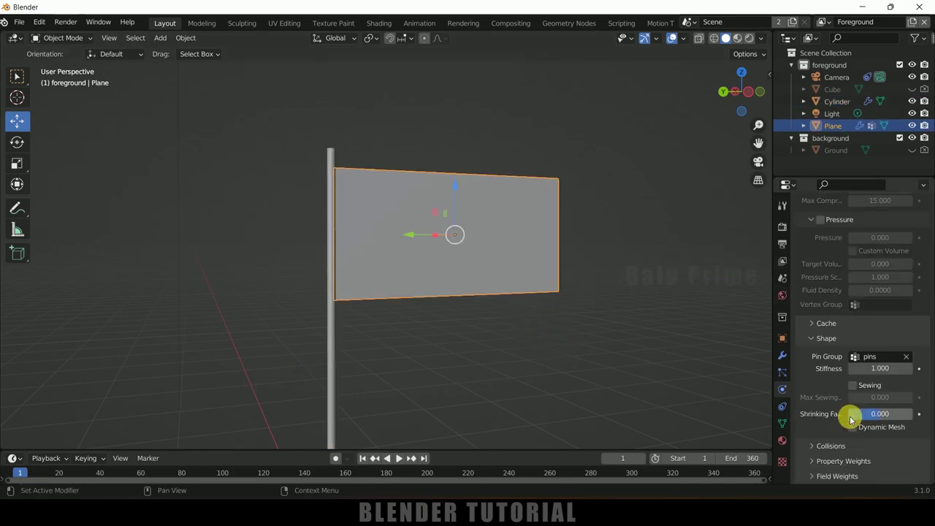
{"action": "left_click", "coordinate": [813, 446]}
{"action": "scroll", "coordinate": [814, 445], "scroll_direction": "down", "scroll_amount": 4}
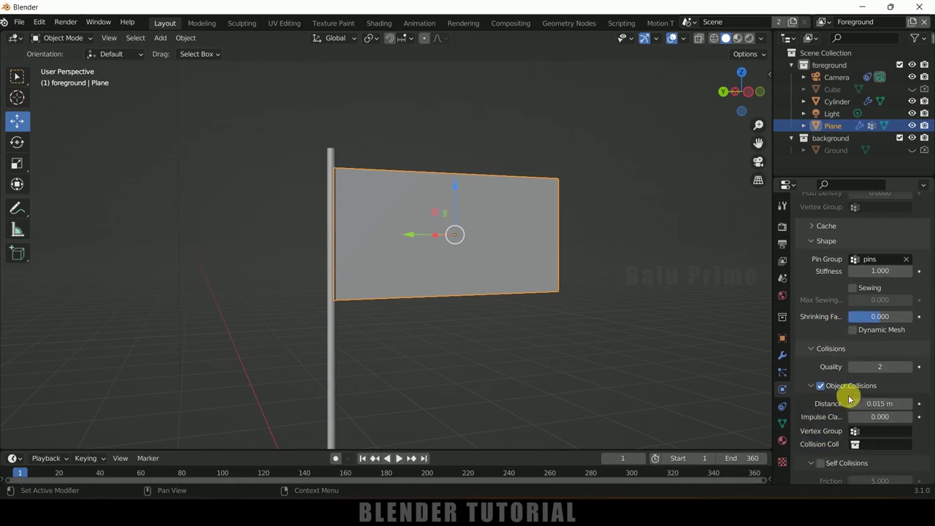
{"action": "scroll", "coordinate": [833, 395], "scroll_direction": "down", "scroll_amount": 3}
{"action": "left_click", "coordinate": [820, 385]}
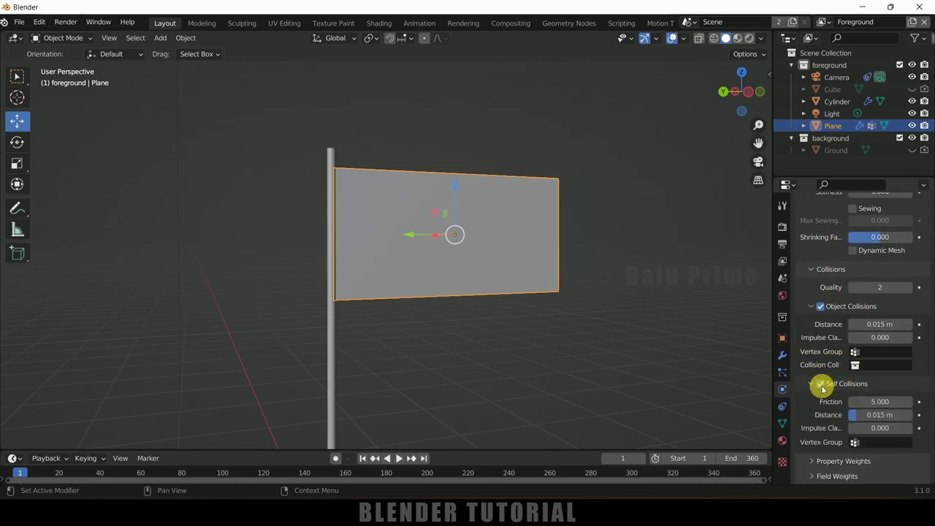
{"action": "middle_click_drag", "start_coordinate": [632, 365], "coordinate": [657, 343]}
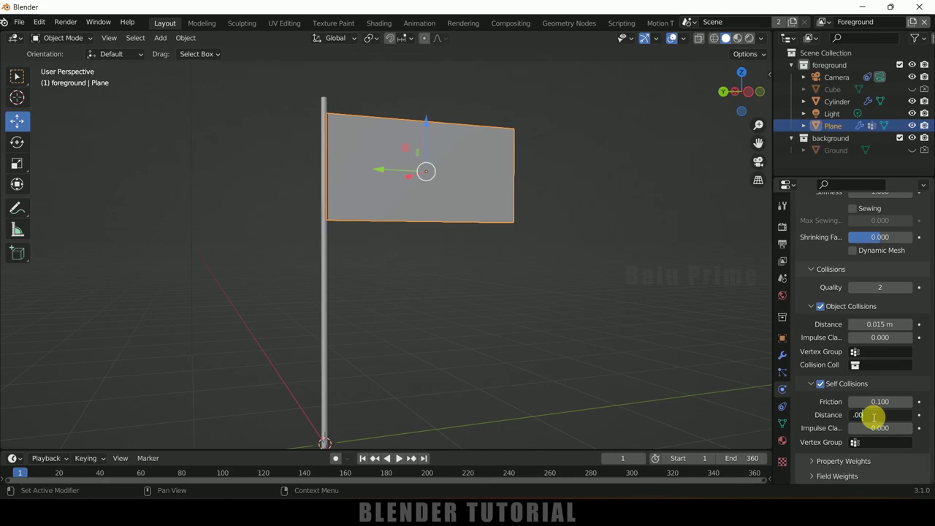
Step: Play the simulation to check how the flag collides with the pole, then return to the first frame
{"action": "left_click", "coordinate": [400, 458]}
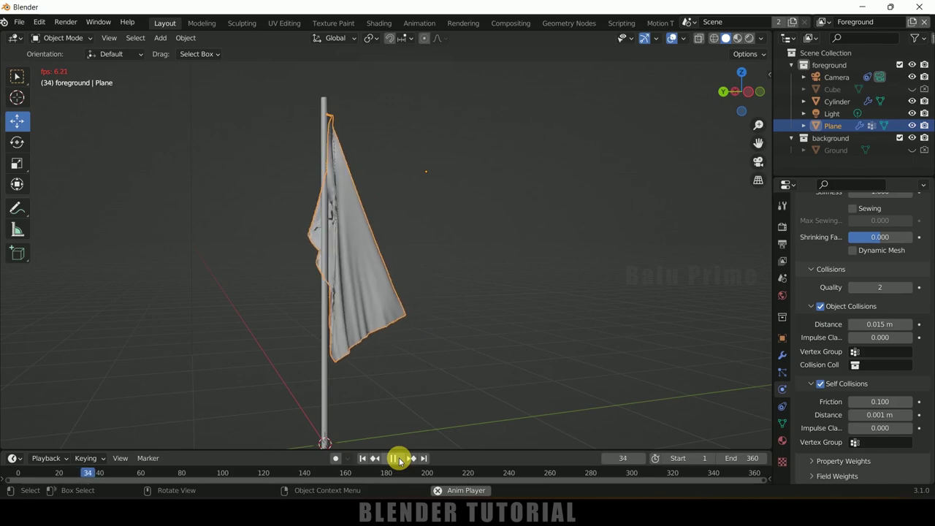
{"action": "left_click", "coordinate": [400, 459]}
{"action": "left_click", "coordinate": [362, 457]}
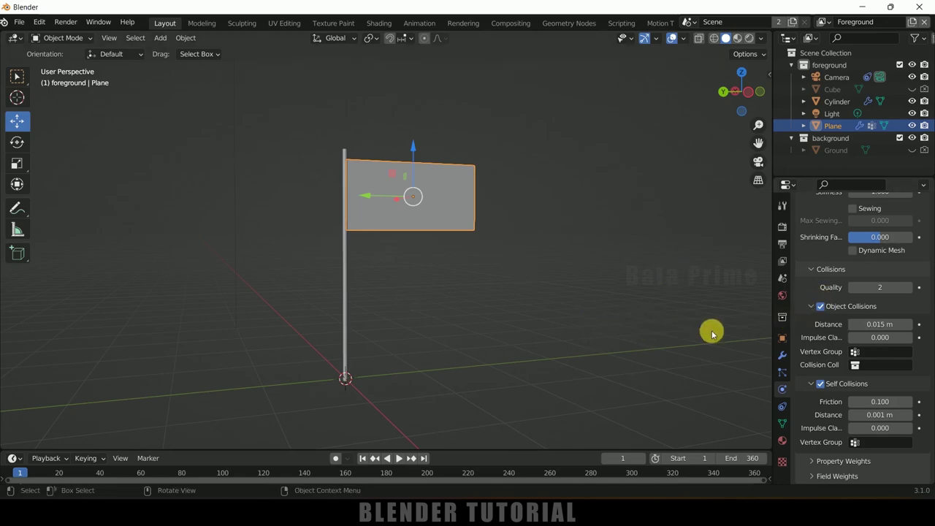
Step: Add a Wind force field to the scene
{"action": "left_click", "coordinate": [160, 37]}
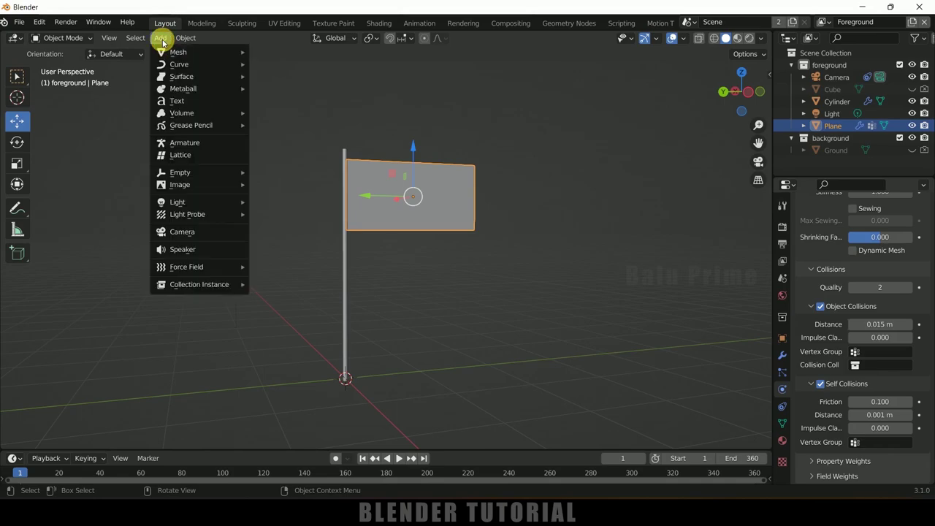
{"action": "mouse_move", "coordinate": [184, 266]}
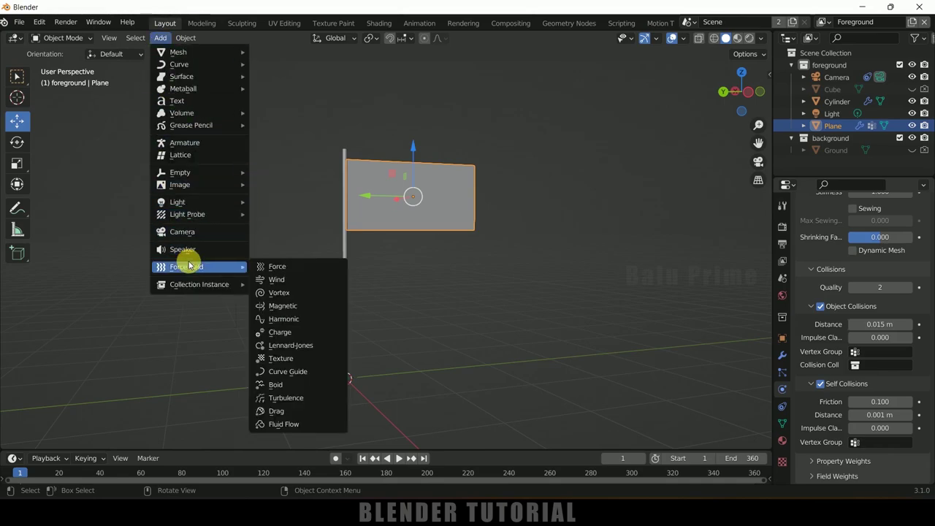
{"action": "left_click", "coordinate": [278, 279]}
Step: Rotate the wind about 86.5° around X, move it along Y to the pole's side opposite the flag, and raise it about 1.7 m
{"action": "scroll", "coordinate": [450, 310], "scroll_direction": "down", "scroll_amount": 2}
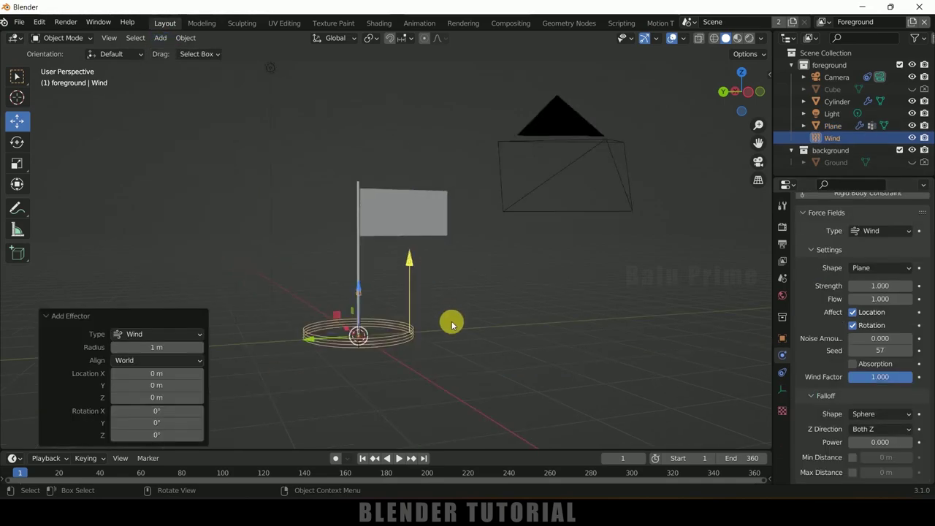
{"action": "left_click", "coordinate": [17, 142]}
{"action": "left_click_drag", "start_coordinate": [338, 294], "coordinate": [386, 292]}
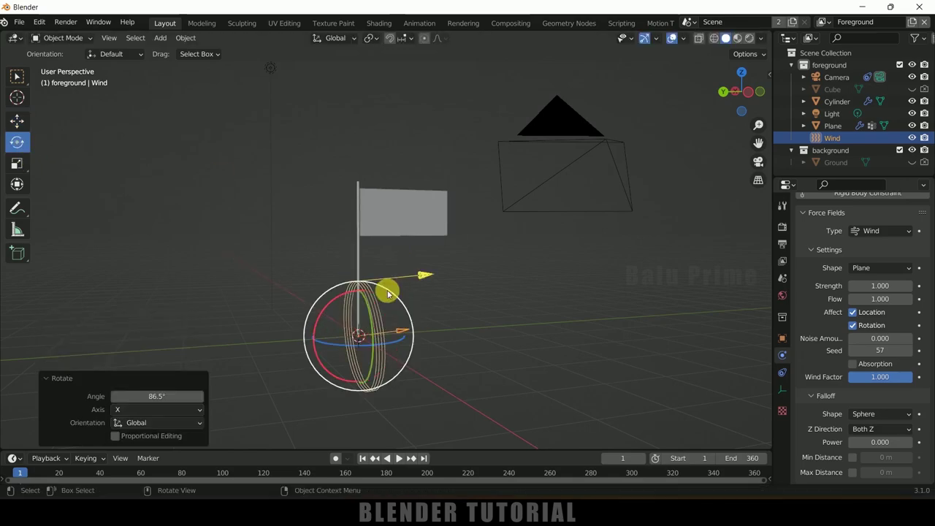
{"action": "left_click", "coordinate": [17, 119]}
{"action": "left_click_drag", "start_coordinate": [317, 339], "coordinate": [237, 343]}
{"action": "left_click_drag", "start_coordinate": [286, 297], "coordinate": [278, 191]}
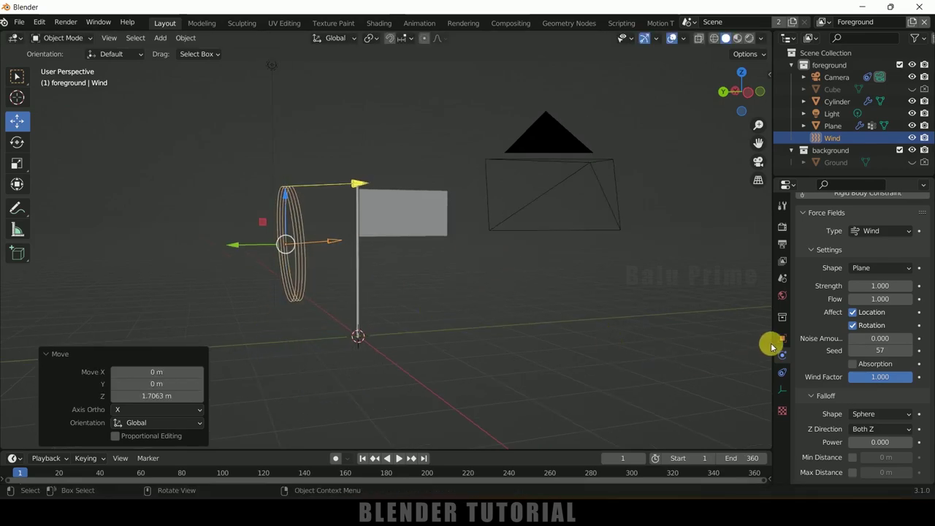
Step: Set the wind's strength to 2500, play the simulation to check it, and return to the first frame
{"action": "left_click", "coordinate": [889, 285]}
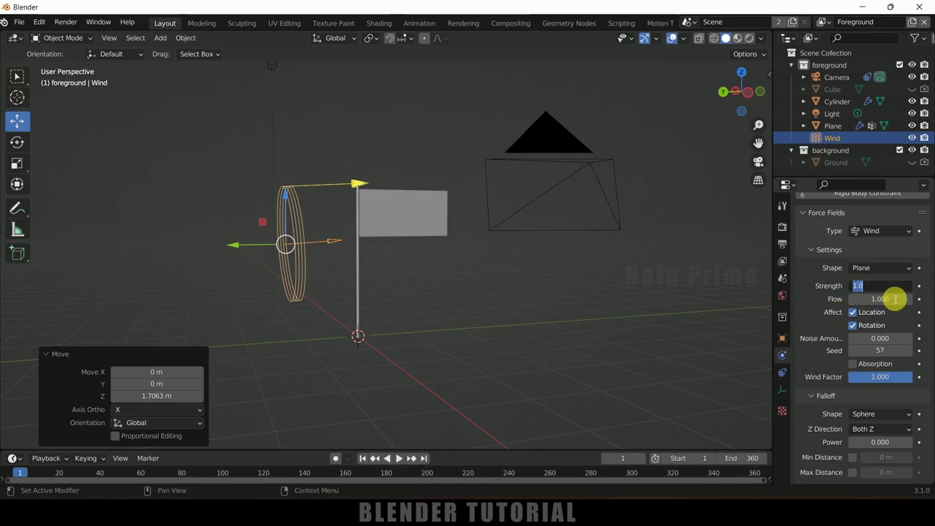
{"action": "type", "text": "2500"}
{"action": "key", "text": "Return"}
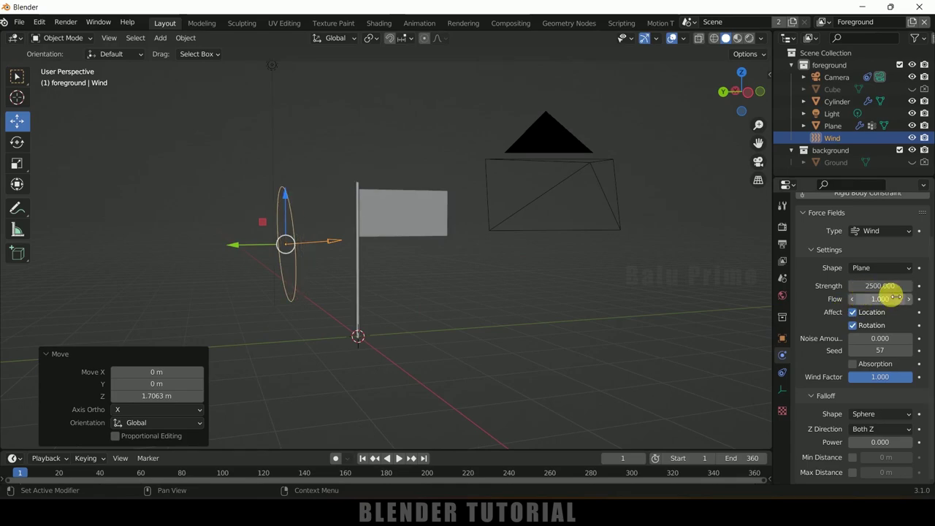
{"action": "left_click", "coordinate": [398, 458]}
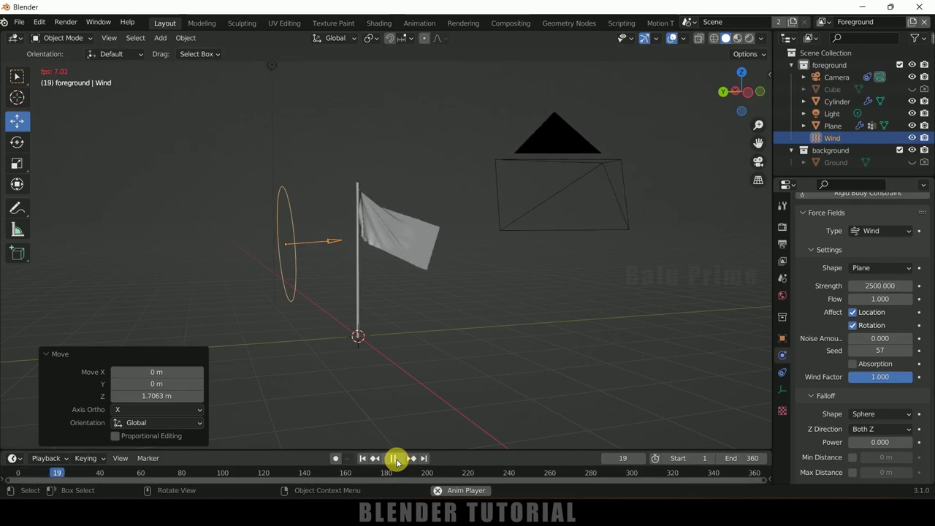
{"action": "left_click", "coordinate": [394, 458]}
{"action": "left_click", "coordinate": [363, 458]}
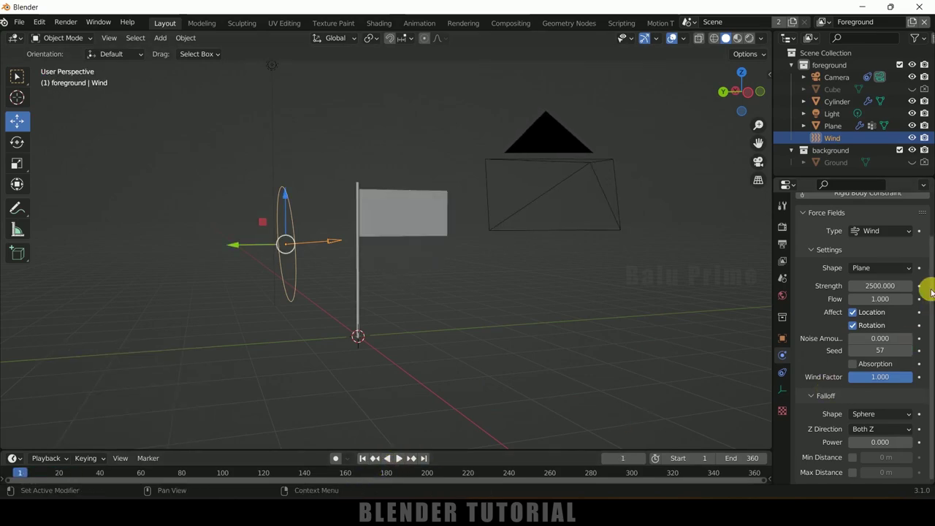
Step: Set the wind's strength to 10000 and play the simulation
{"action": "left_click", "coordinate": [879, 288]}
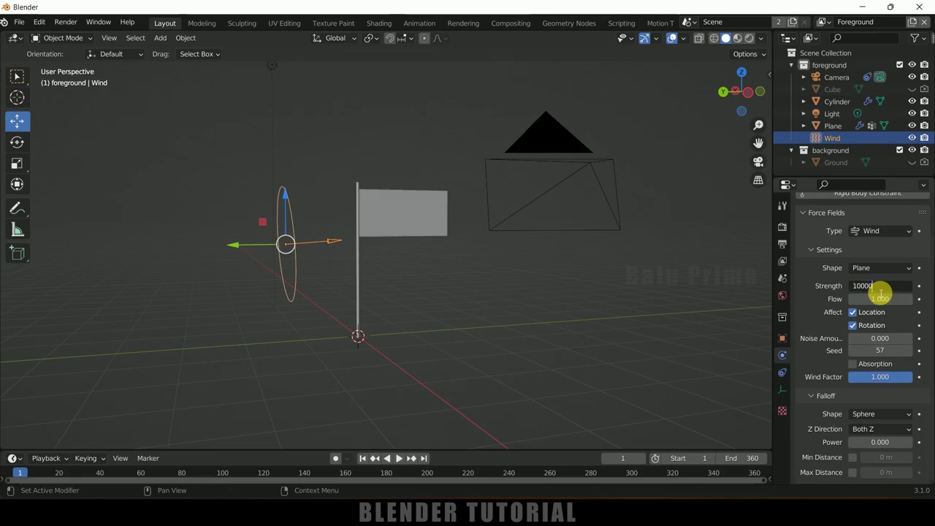
{"action": "key", "text": "Return"}
{"action": "left_click", "coordinate": [398, 458]}
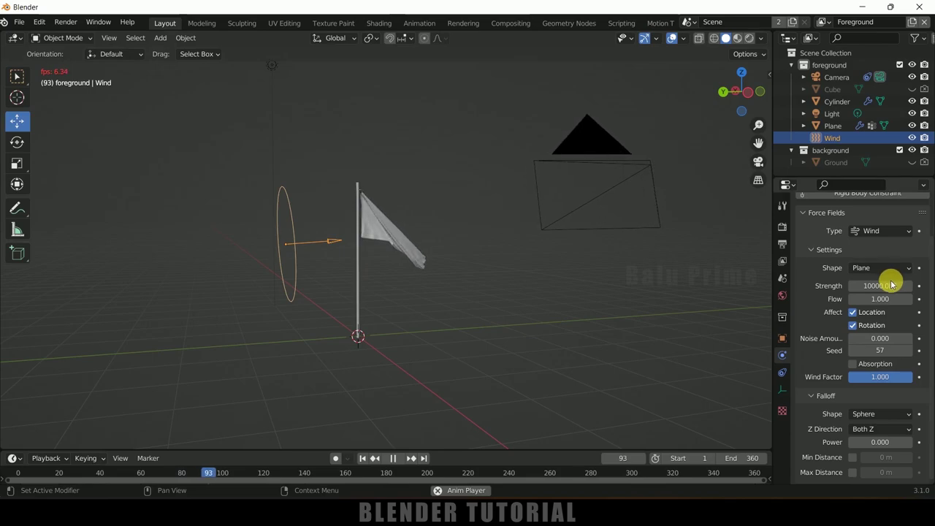
Step: Set the wind's strength to 50000 and play the cloth simulation from the first frame to check it
{"action": "left_click", "coordinate": [392, 458]}
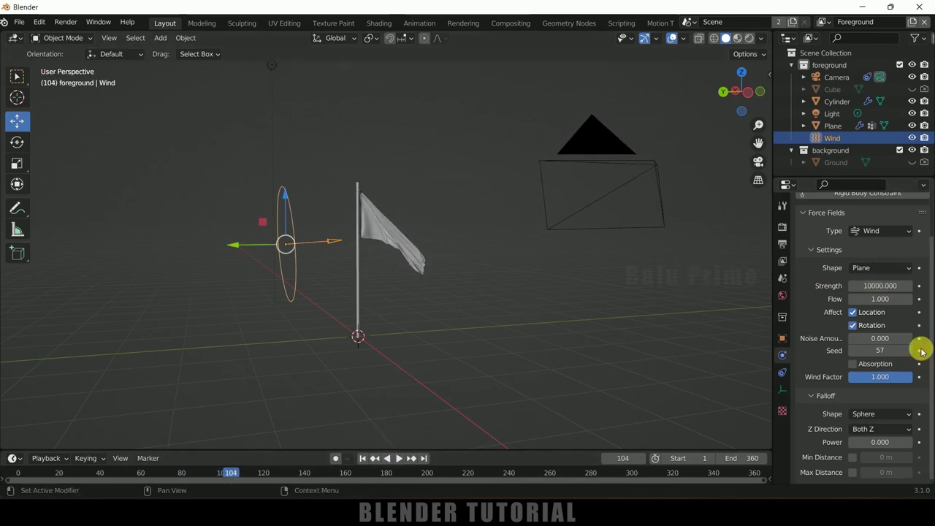
{"action": "left_click", "coordinate": [884, 289]}
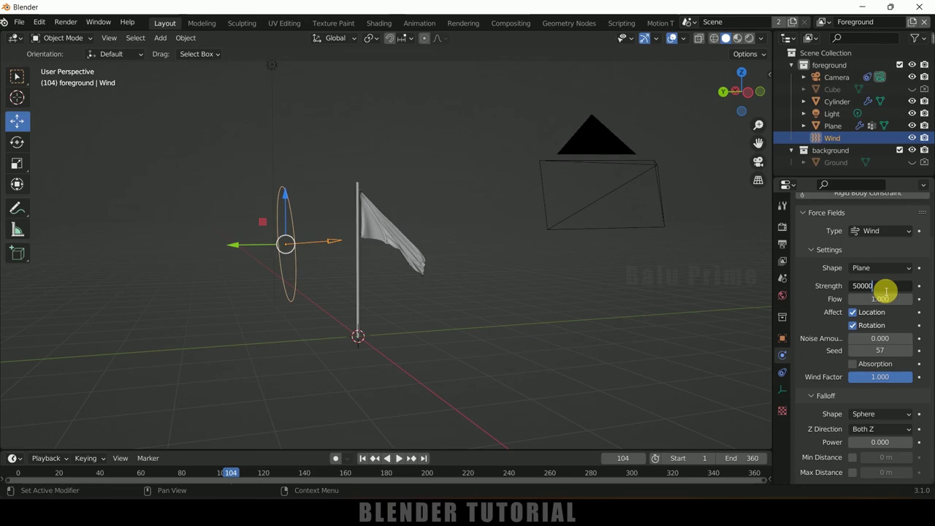
{"action": "key", "text": "Return"}
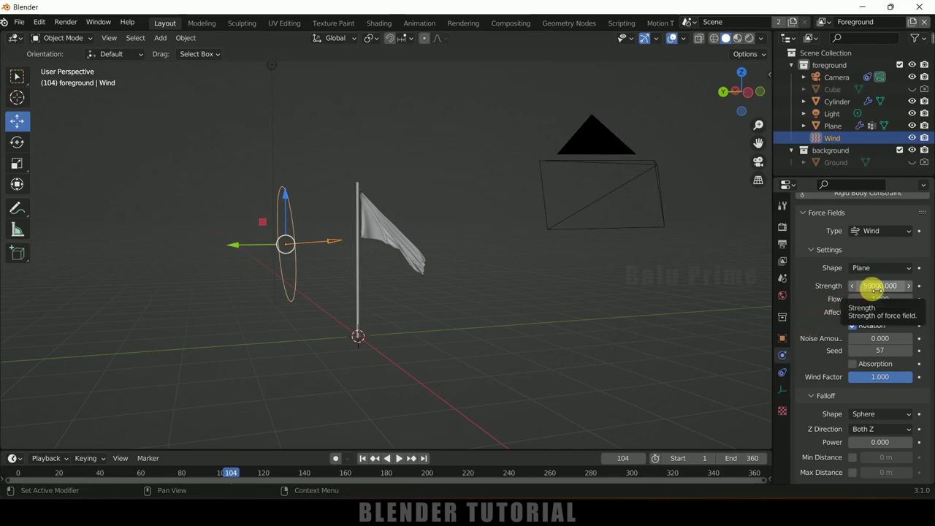
{"action": "left_click", "coordinate": [362, 458]}
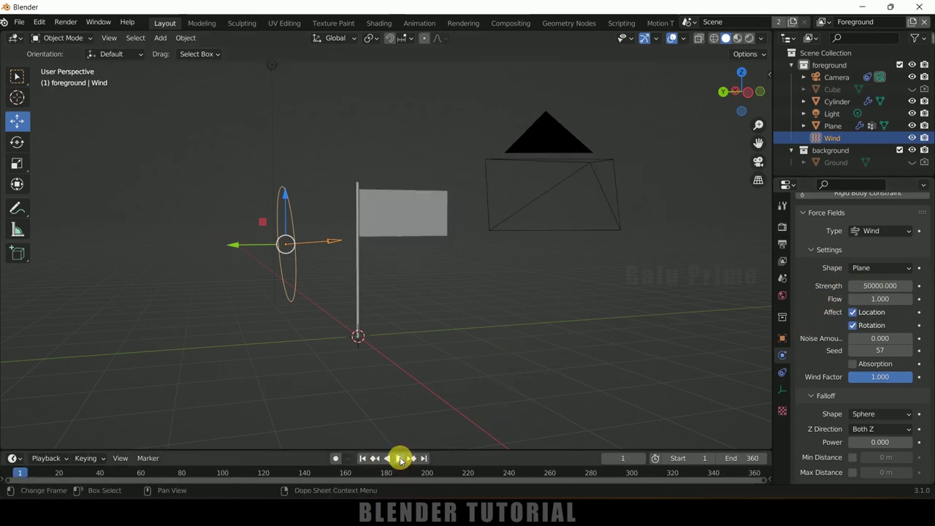
{"action": "left_click", "coordinate": [400, 458]}
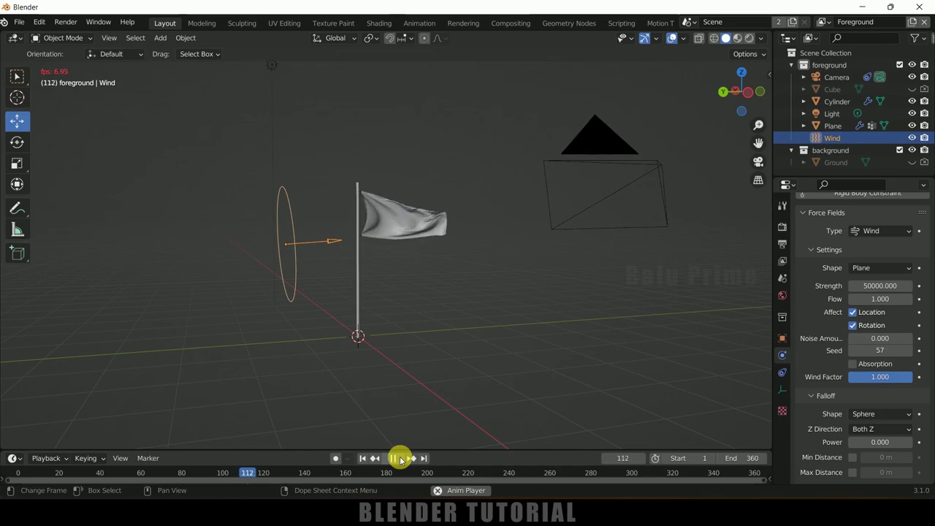
{"action": "left_click", "coordinate": [395, 458]}
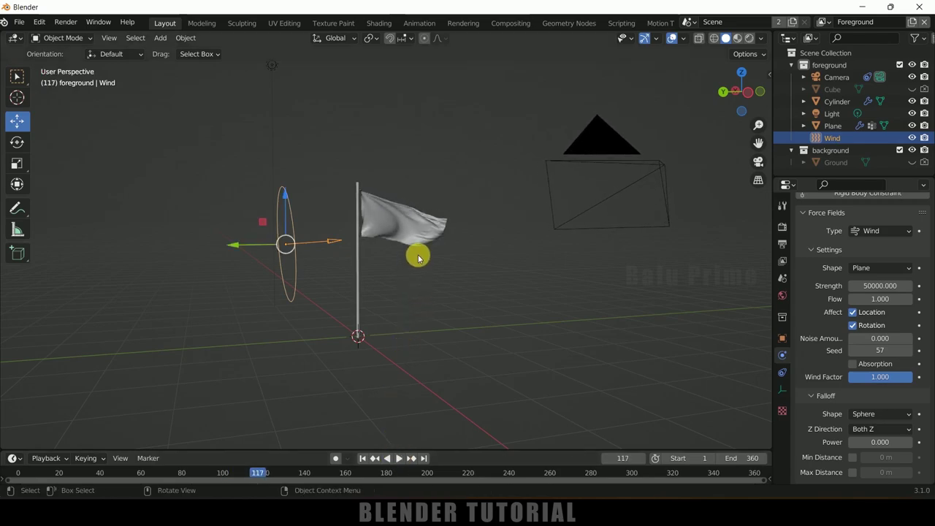
Step: Set the end frame of the flag's cloth simulation cache to 360
{"action": "left_click", "coordinate": [392, 218]}
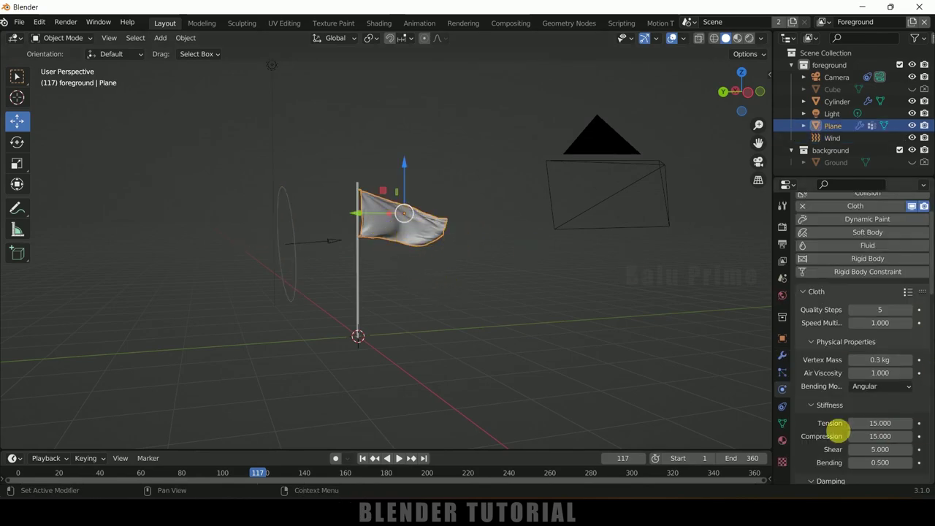
{"action": "scroll", "coordinate": [816, 417], "scroll_direction": "down", "scroll_amount": 5}
{"action": "scroll", "coordinate": [818, 418], "scroll_direction": "down", "scroll_amount": 12}
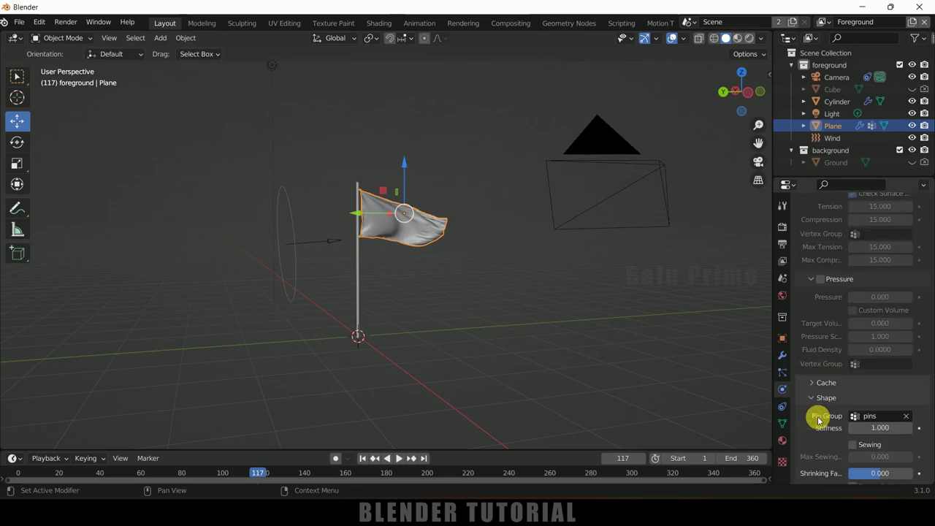
{"action": "left_click", "coordinate": [811, 286]}
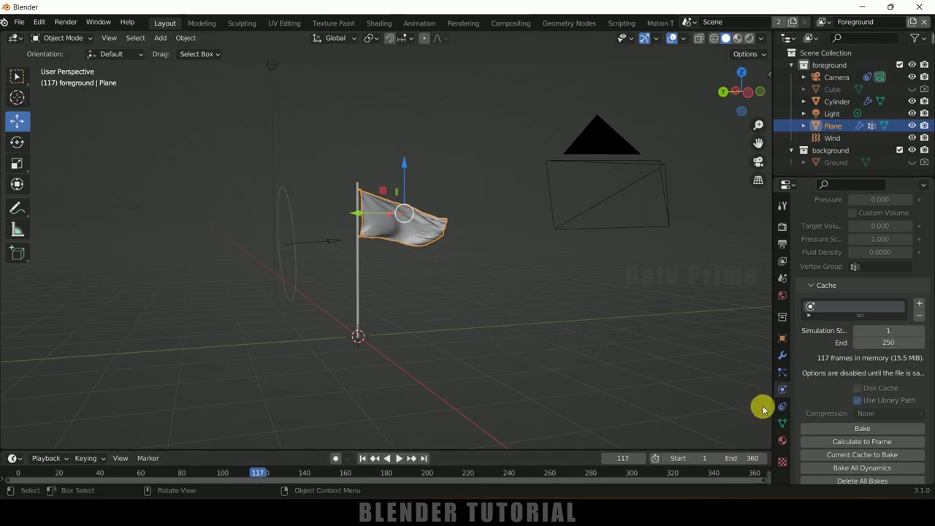
{"action": "left_click", "coordinate": [885, 344]}
{"action": "type", "text": "360"}
{"action": "key", "text": "Return"}
Step: Bake the flag's cloth simulation and play part of the baked animation to check it
{"action": "scroll", "coordinate": [881, 340], "scroll_direction": "down", "scroll_amount": 4}
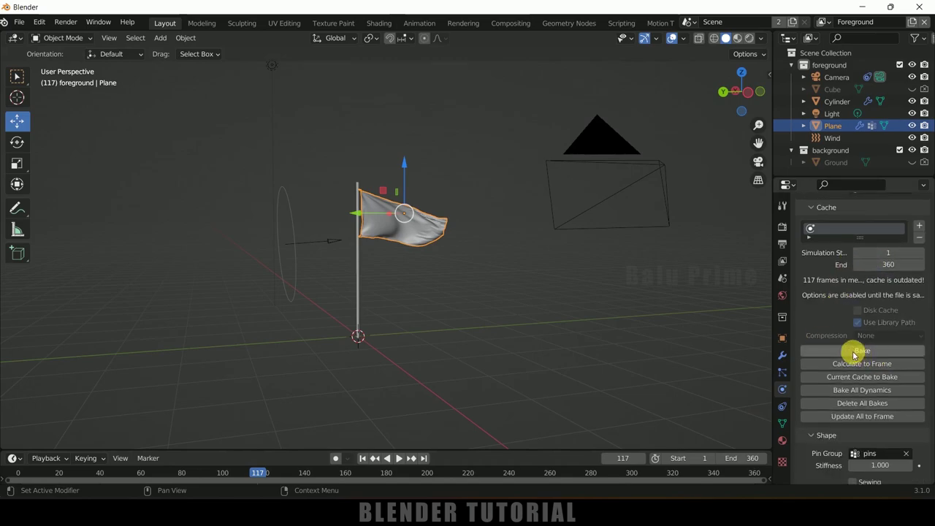
{"action": "left_click", "coordinate": [852, 353]}
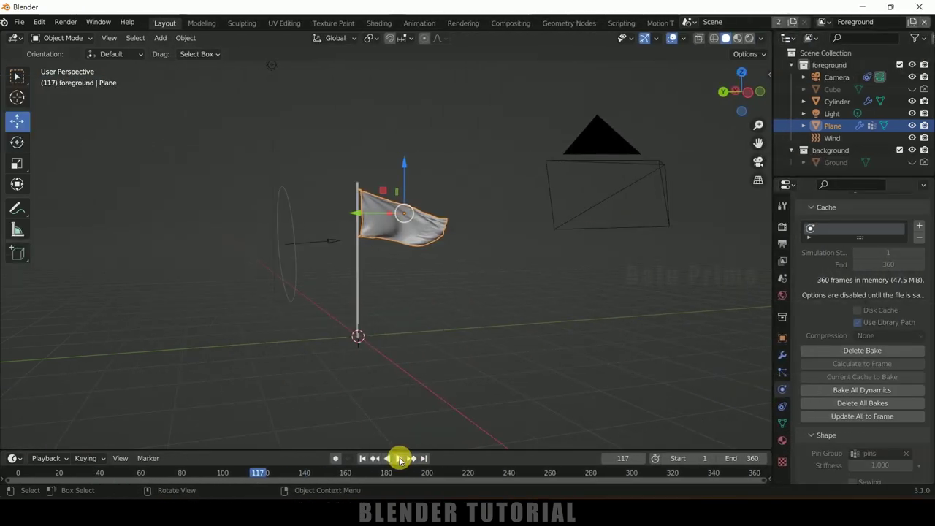
{"action": "left_click", "coordinate": [398, 458]}
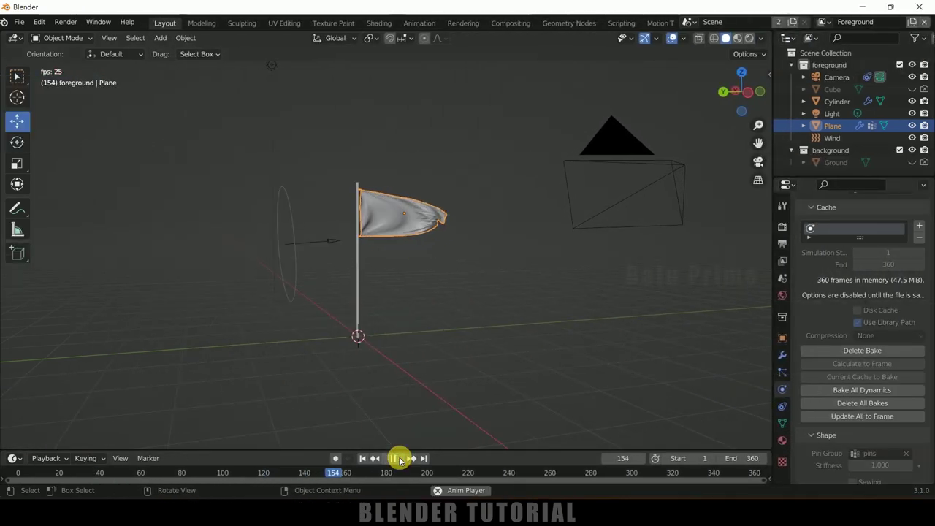
{"action": "left_click", "coordinate": [396, 458]}
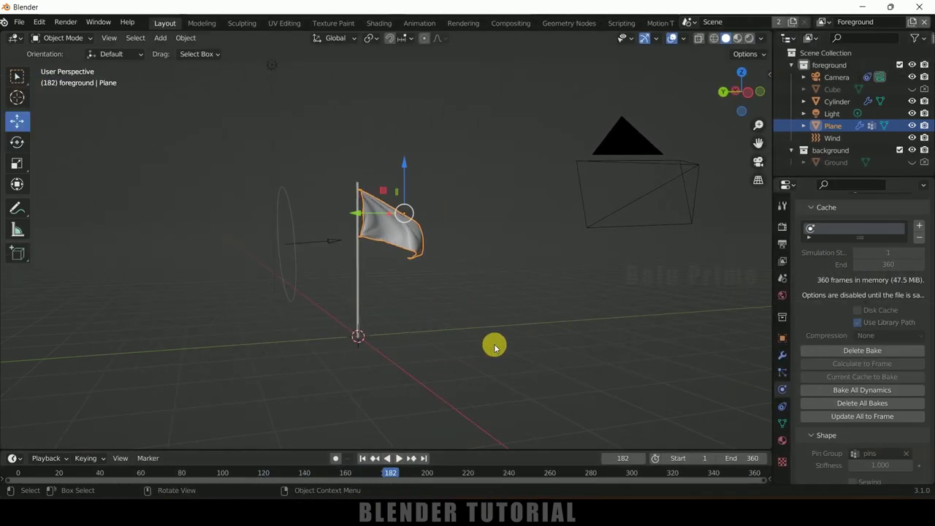
Step: Save the project as flag.blend in the D:\youtube\tracking folder
{"action": "key", "text": "ctrl+s"}
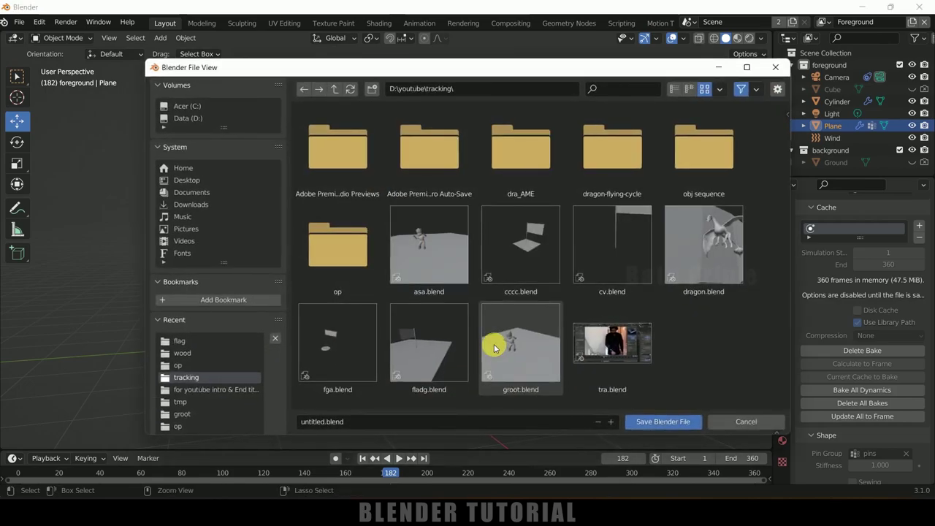
{"action": "left_click", "coordinate": [363, 424]}
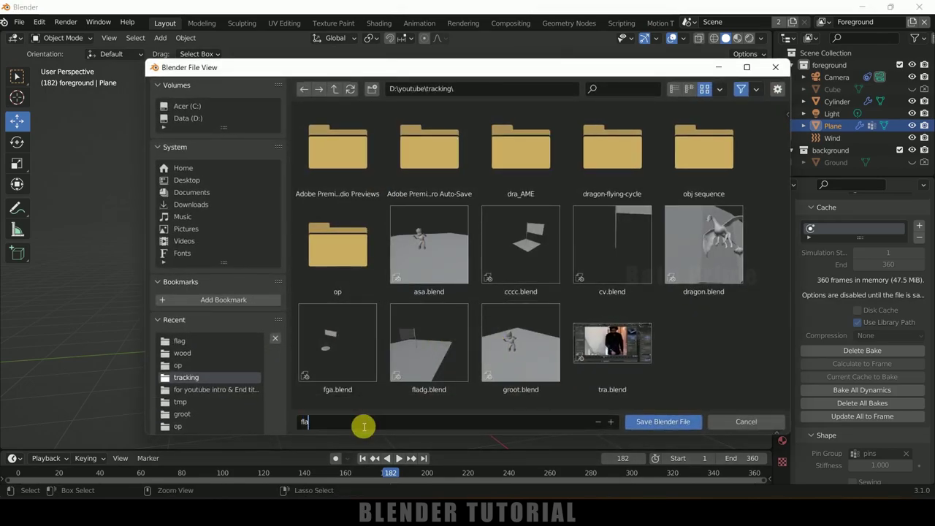
{"action": "left_click", "coordinate": [663, 422]}
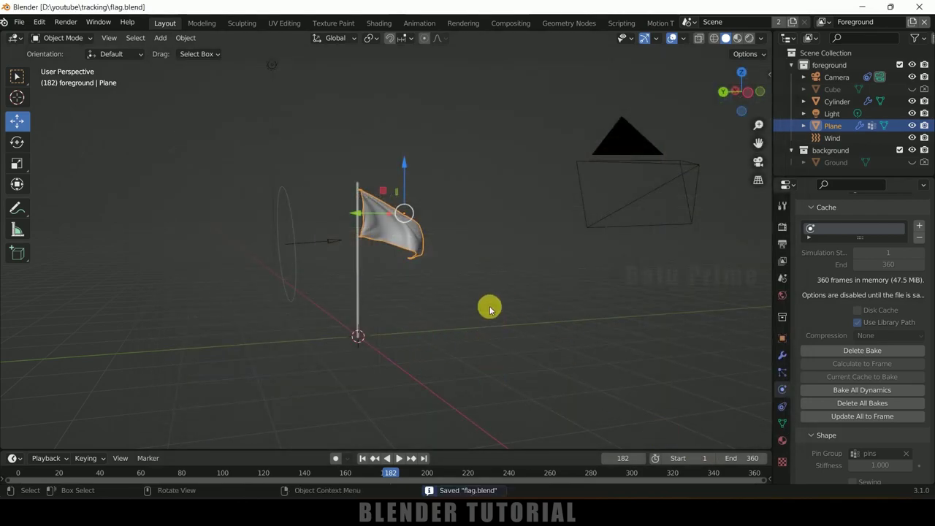
Step: Add a mesh cylinder at the origin, around the foot of the flagpole
{"action": "middle_click_drag", "start_coordinate": [403, 353], "coordinate": [419, 273], "text": "ctrl"}
{"action": "middle_click_drag", "start_coordinate": [417, 376], "coordinate": [394, 392]}
{"action": "scroll", "coordinate": [395, 392], "scroll_direction": "down", "scroll_amount": 1}
{"action": "left_click", "coordinate": [160, 38]}
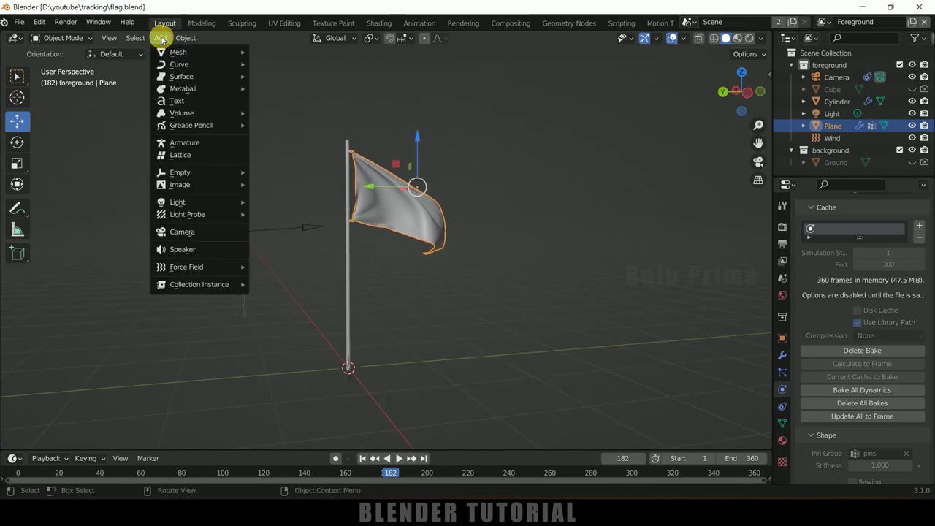
{"action": "mouse_move", "coordinate": [187, 52]}
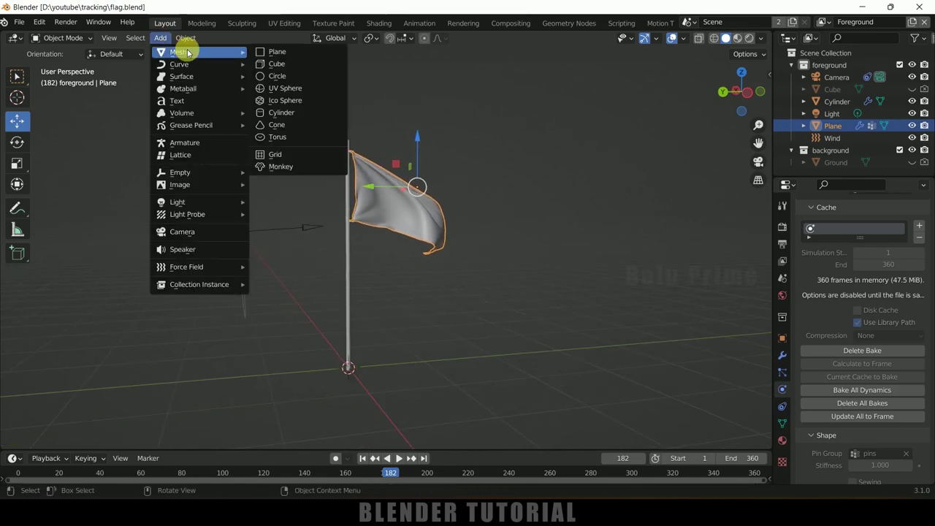
{"action": "left_click", "coordinate": [280, 113]}
{"action": "scroll", "coordinate": [563, 329], "scroll_direction": "down", "scroll_amount": 1}
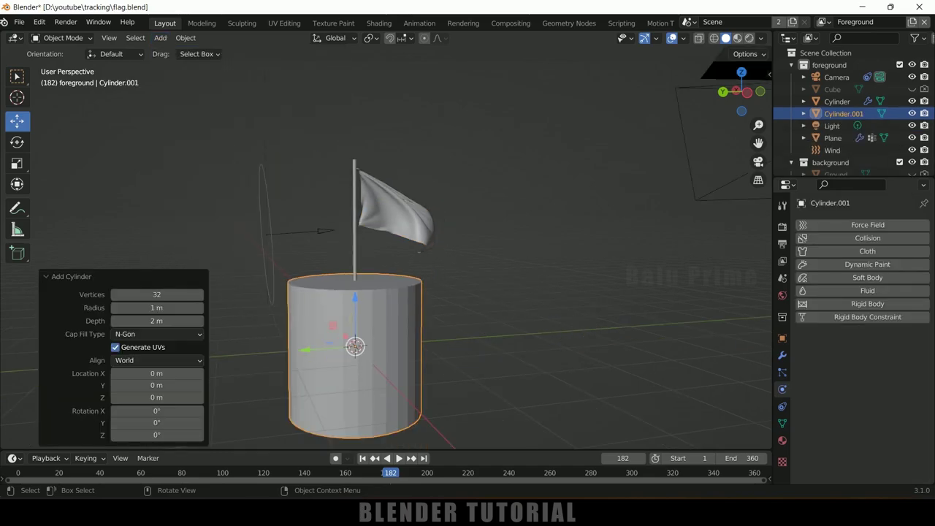
Step: Scale the new cylinder to about 0.184 along Z and about 0.28 in X and Y
{"action": "key", "text": "s"}
{"action": "key", "text": "z"}
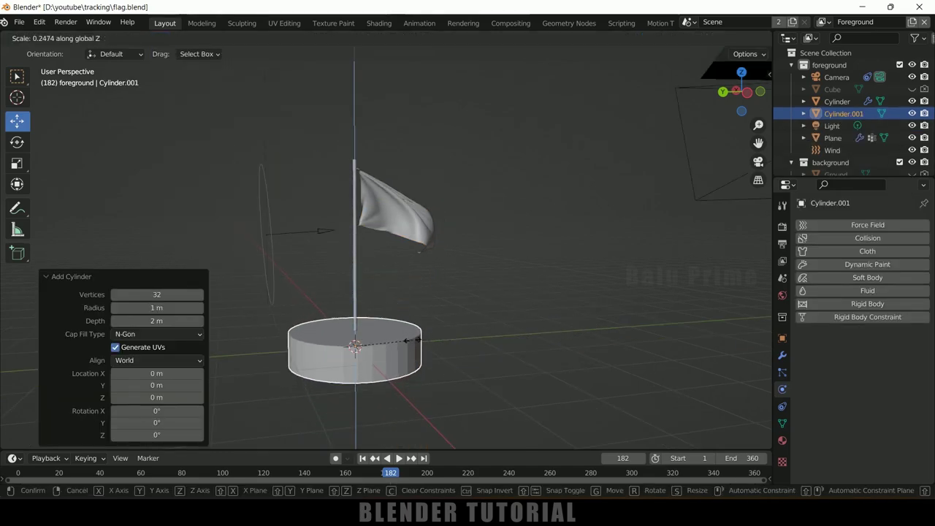
{"action": "left_click", "coordinate": [398, 342]}
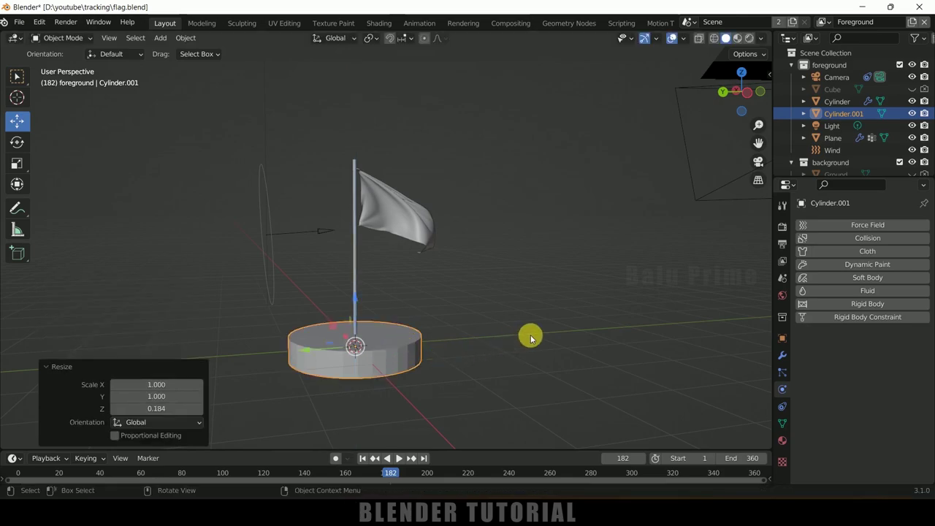
{"action": "key", "text": "s"}
{"action": "key", "text": "shift+z"}
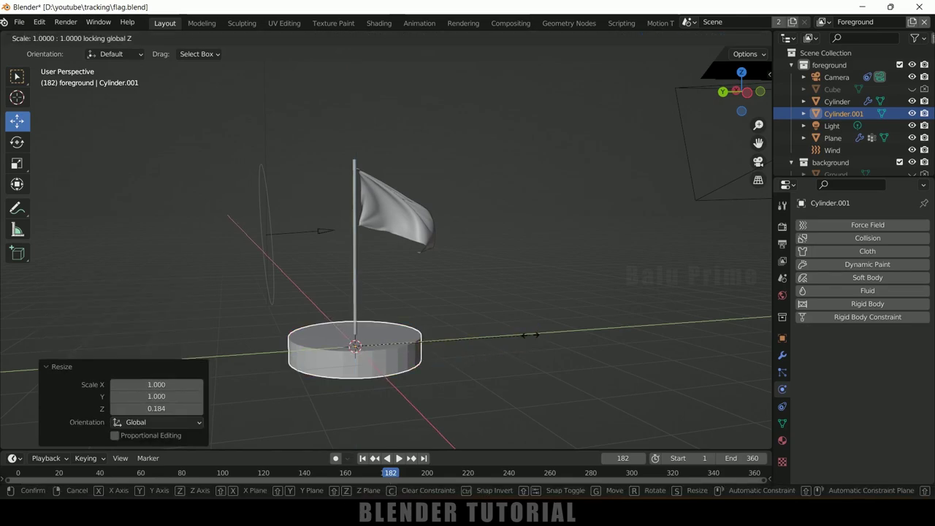
{"action": "left_click", "coordinate": [404, 338]}
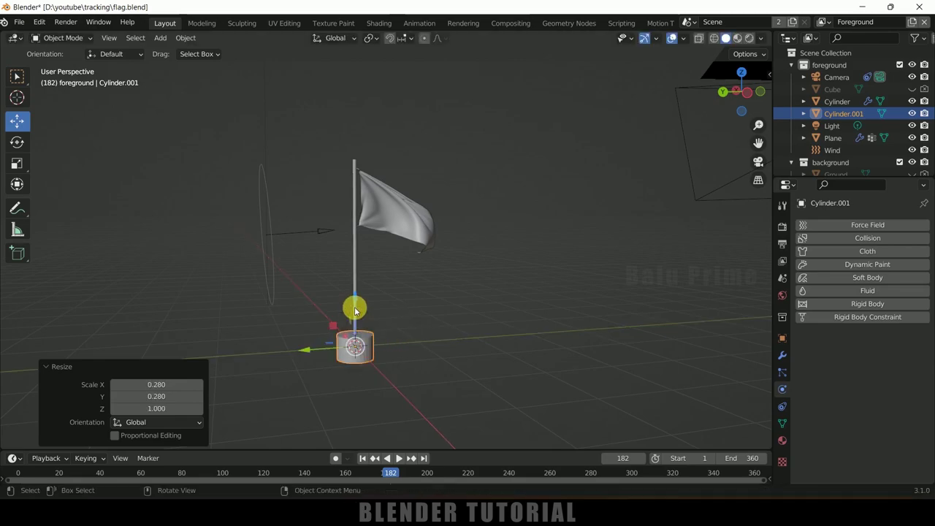
Step: In front view, raise the base cylinder about 0.19 m along Z
{"action": "key", "text": "KP_1"}
{"action": "key", "text": "g"}
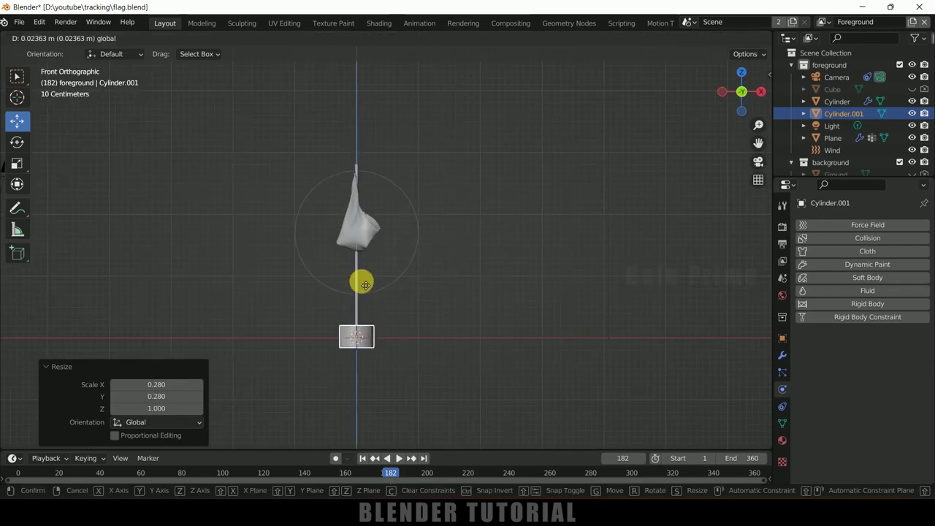
{"action": "left_click", "coordinate": [358, 276]}
{"action": "middle_click_drag", "start_coordinate": [402, 315], "coordinate": [483, 364]}
{"action": "scroll", "coordinate": [482, 364], "scroll_direction": "up", "scroll_amount": 8}
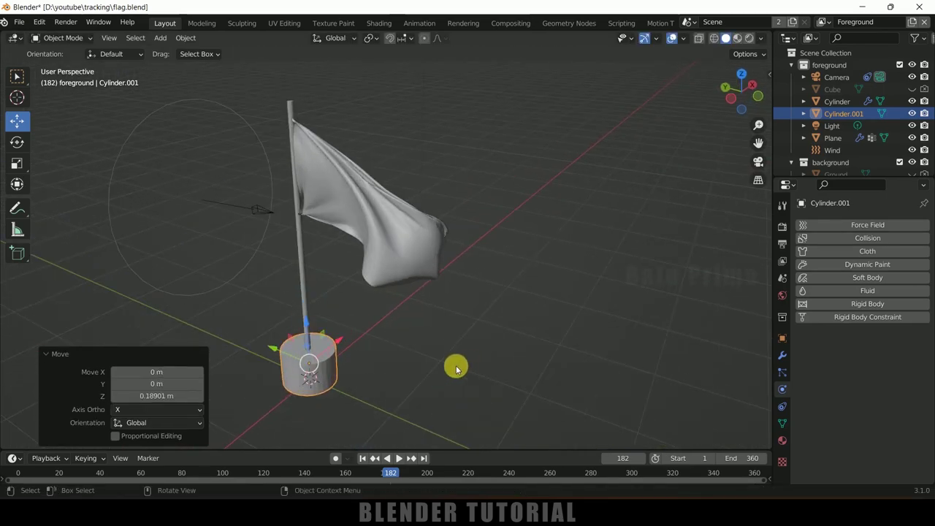
Step: Flatten the base cylinder by scaling it to about 0.35 along Z
{"action": "middle_click_drag", "start_coordinate": [457, 332], "coordinate": [520, 259]}
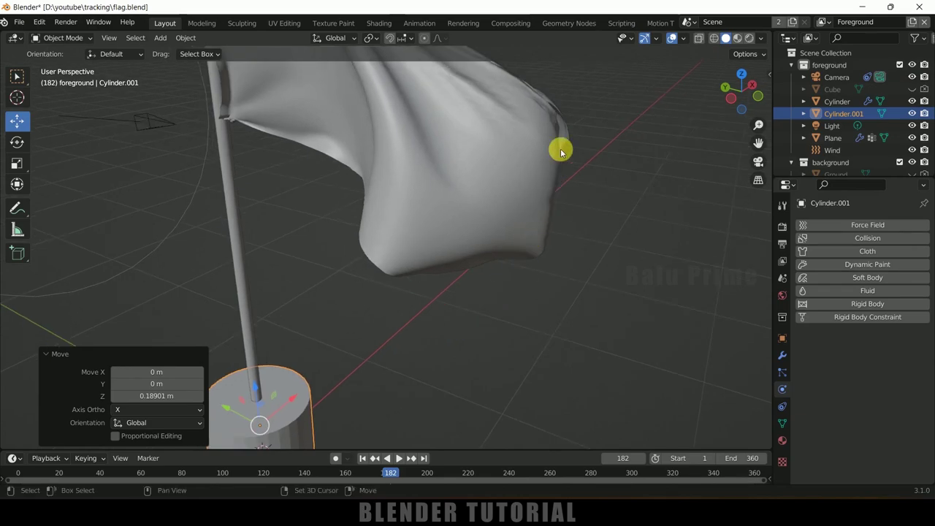
{"action": "middle_click_drag", "start_coordinate": [467, 350], "coordinate": [439, 404]}
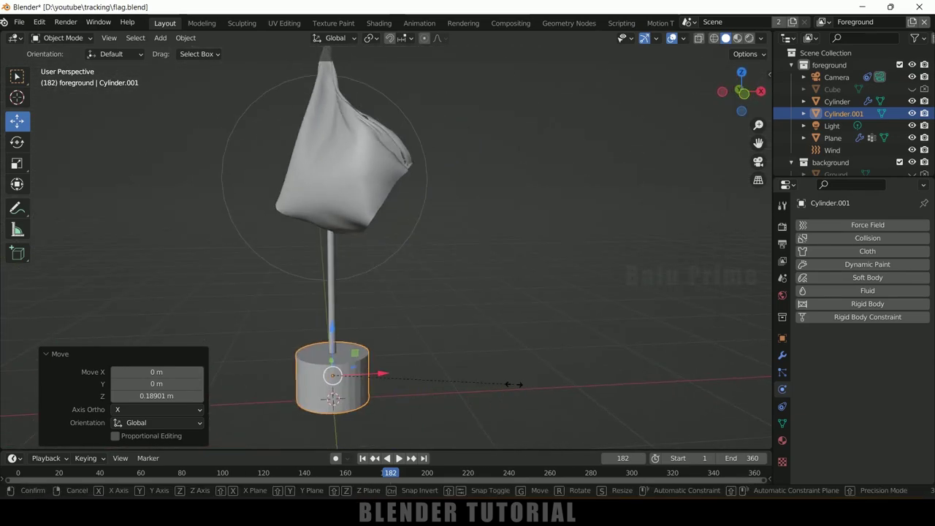
{"action": "key", "text": "s"}
{"action": "key", "text": "z"}
{"action": "left_click", "coordinate": [366, 356]}
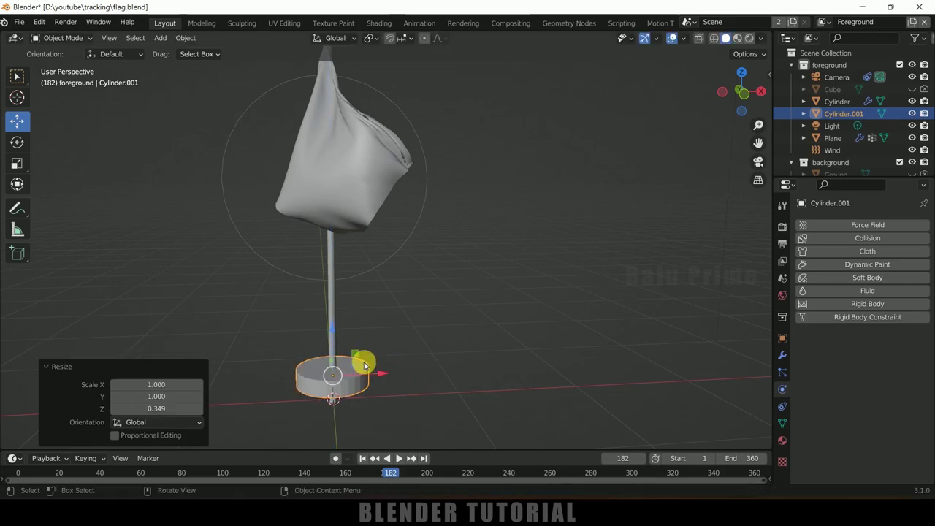
Step: In front view, lower the flattened base about 0.12 m along Z to the foot of the pole
{"action": "key", "text": "KP_1"}
{"action": "key", "text": "g"}
{"action": "key", "text": "z"}
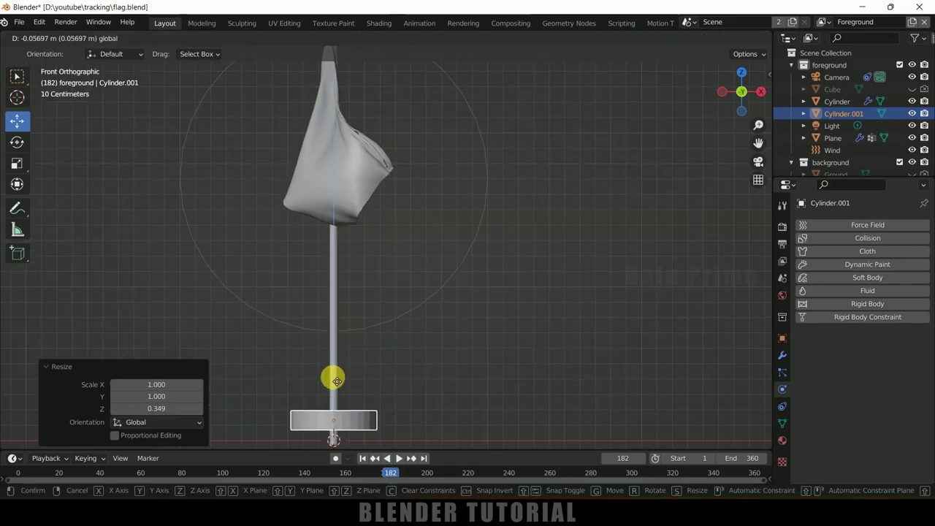
{"action": "left_click", "coordinate": [330, 383]}
{"action": "scroll", "coordinate": [508, 346], "scroll_direction": "down", "scroll_amount": 2}
{"action": "middle_click_drag", "start_coordinate": [508, 346], "coordinate": [501, 384]}
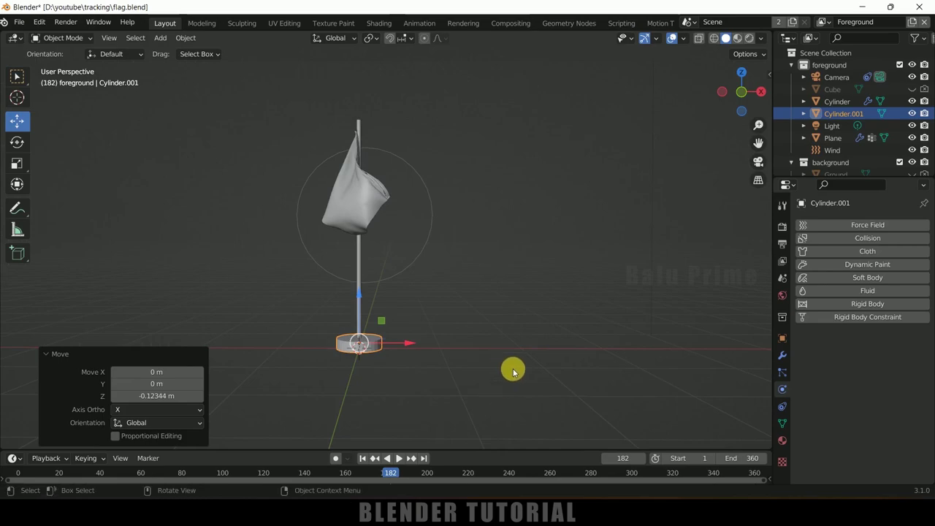
Step: Show the camera view in Material Preview shading, and create a new material for the flag in the Shading workspace
{"action": "left_click", "coordinate": [758, 162]}
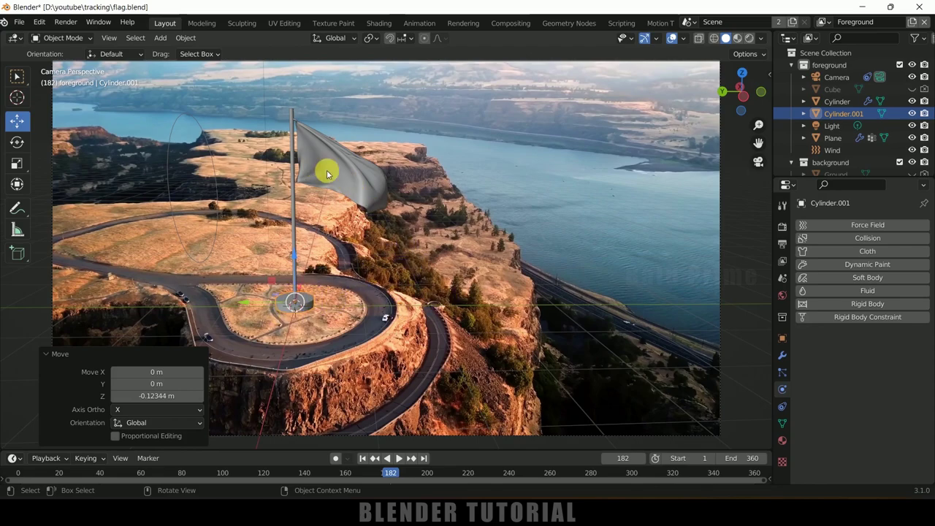
{"action": "left_click", "coordinate": [739, 40]}
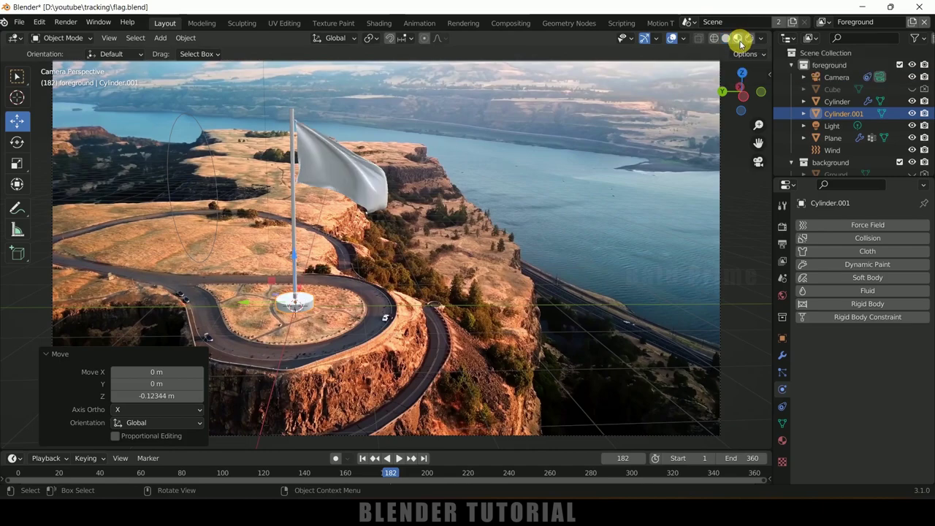
{"action": "left_click", "coordinate": [365, 192]}
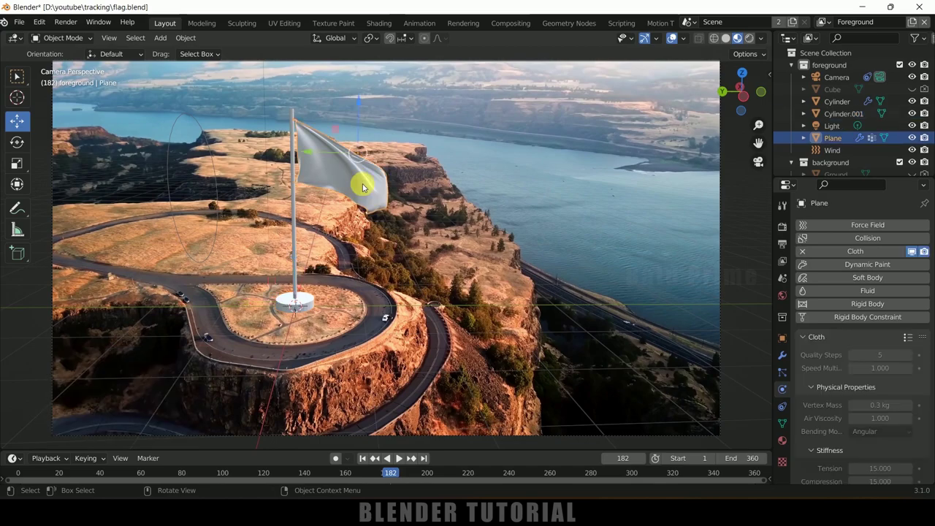
{"action": "left_click", "coordinate": [379, 24]}
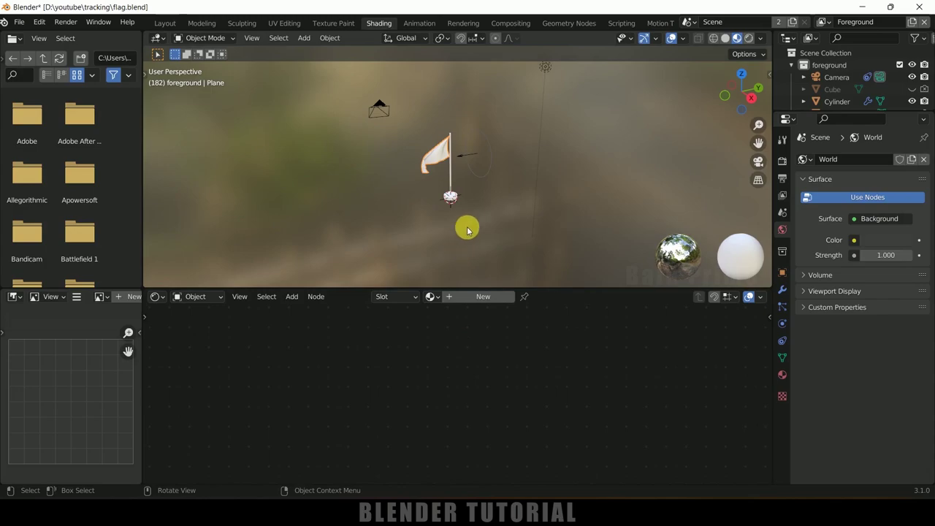
{"action": "left_click", "coordinate": [465, 297]}
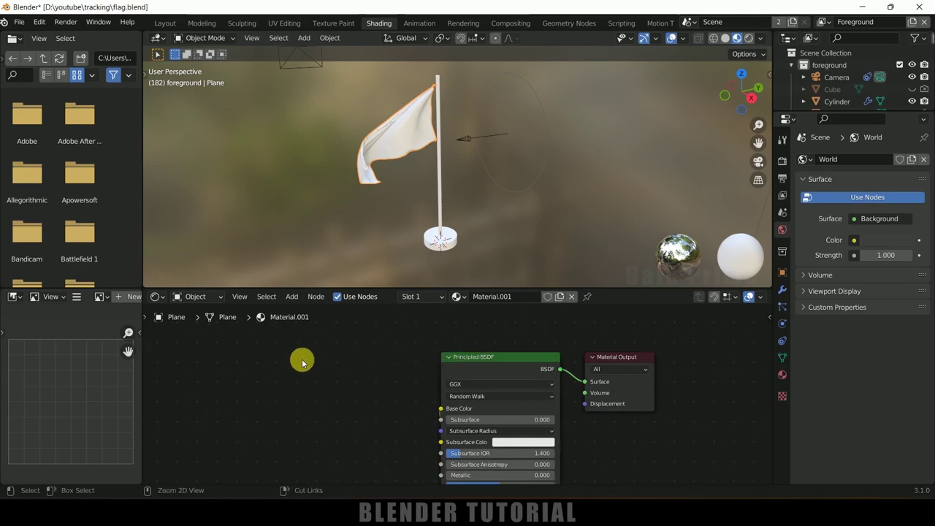
Step: Connect an Image Texture with Mapping and Texture Coordinate nodes to the Base Color of the flag's Principled BSDF
{"action": "scroll", "coordinate": [319, 385], "scroll_direction": "down", "scroll_amount": 1}
{"action": "left_click_drag", "start_coordinate": [306, 462], "coordinate": [238, 350]}
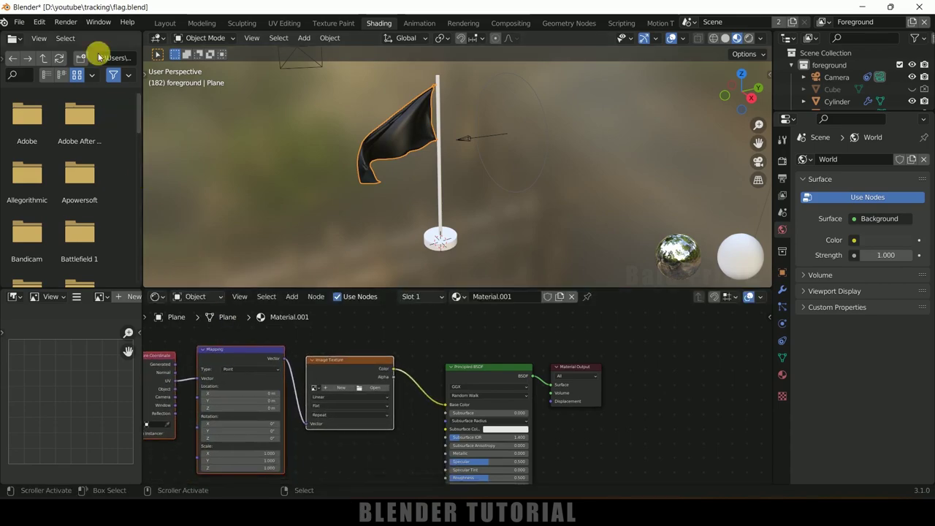
Step: Enable the Node Wrangler add-on in the preferences and save the preferences
{"action": "left_click", "coordinate": [39, 21]}
{"action": "left_click", "coordinate": [73, 194]}
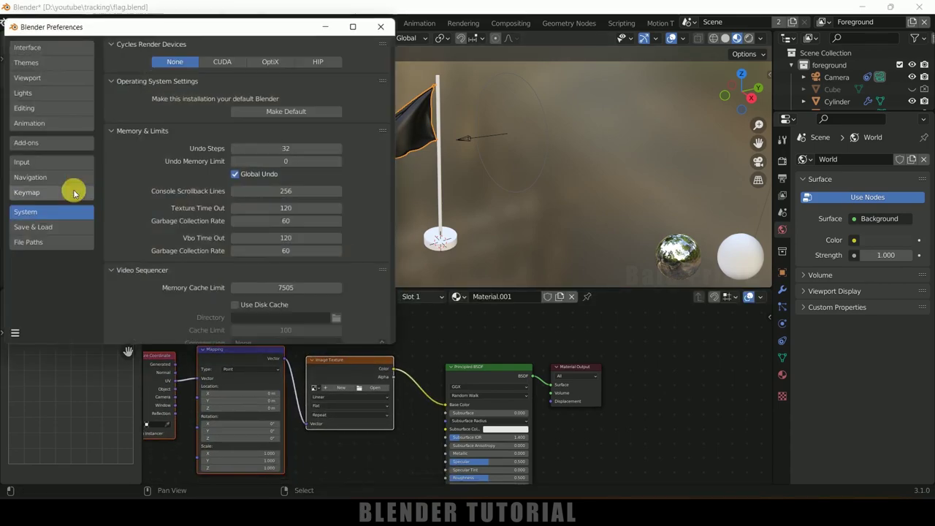
{"action": "left_click", "coordinate": [16, 140]}
{"action": "left_click", "coordinate": [328, 58]}
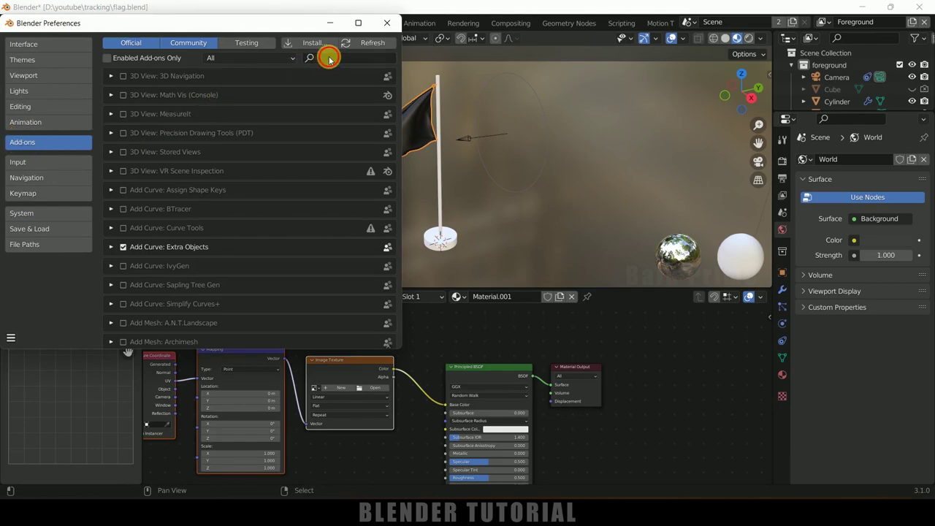
{"action": "type", "text": "node"}
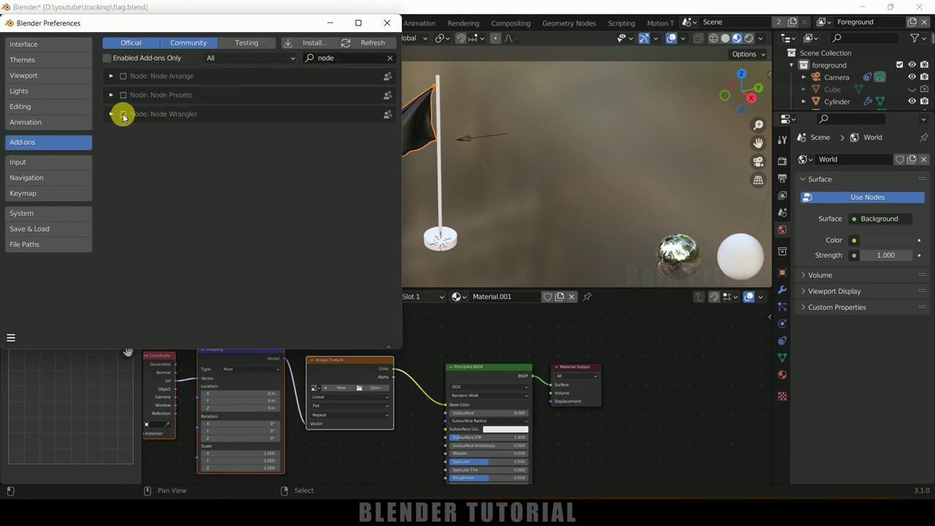
{"action": "left_click", "coordinate": [11, 337]}
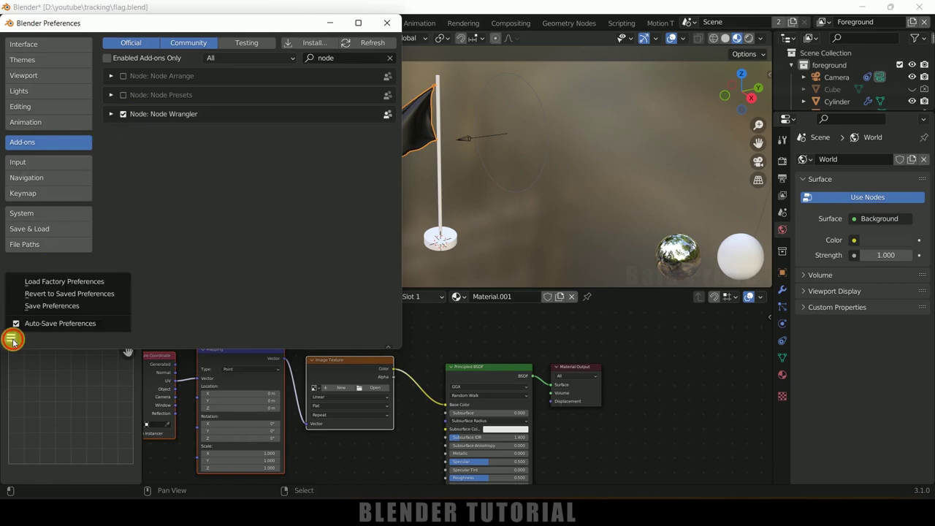
{"action": "left_click", "coordinate": [40, 307]}
{"action": "left_click", "coordinate": [387, 23]}
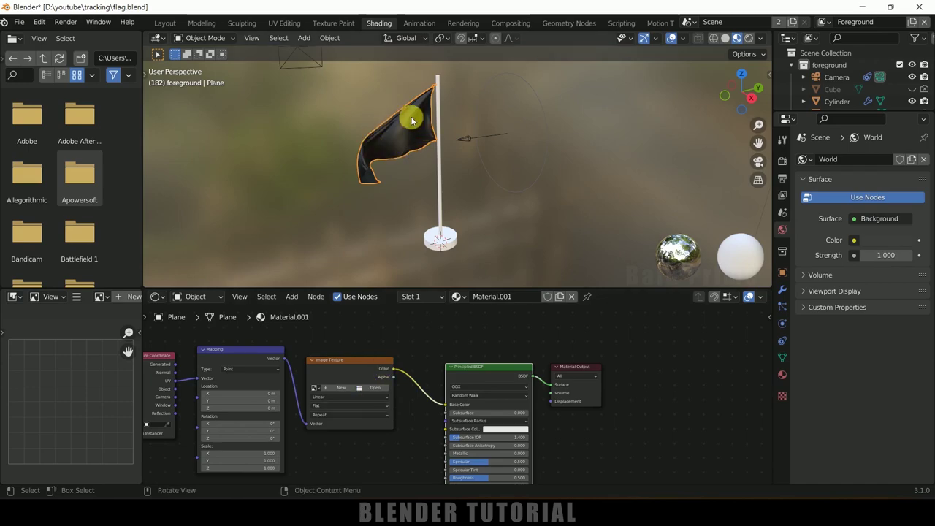
Step: Load Blender_logo_no_text.svg.png from the "for youtube intro & End title" folder into the flag's Image Texture node
{"action": "left_click", "coordinate": [369, 392]}
{"action": "left_click", "coordinate": [216, 389]}
{"action": "scroll", "coordinate": [562, 272], "scroll_direction": "down", "scroll_amount": 6}
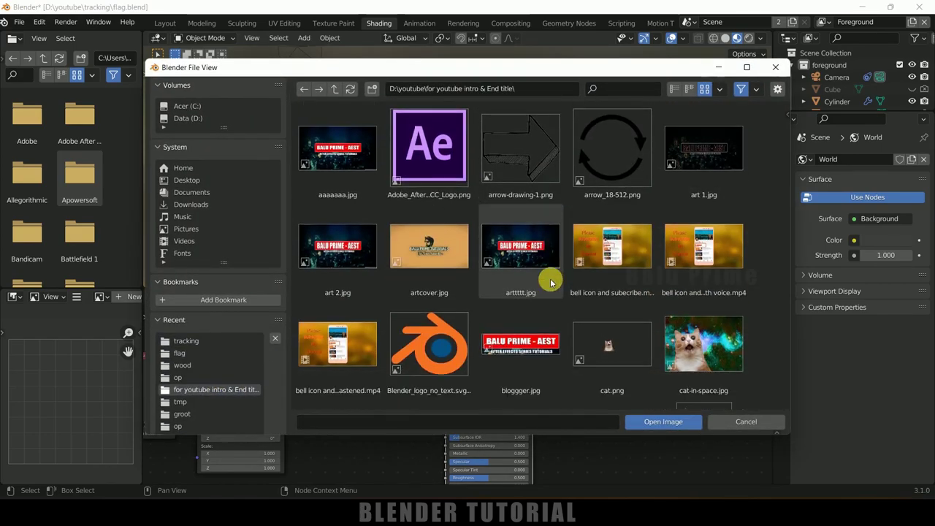
{"action": "left_click", "coordinate": [434, 319]}
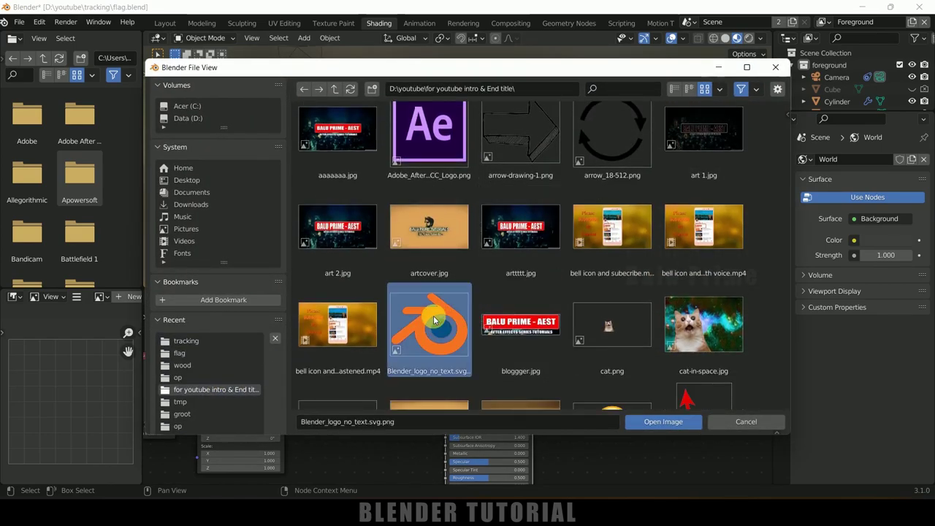
{"action": "left_click", "coordinate": [648, 422]}
Step: Inspect the textured flag from around, and play the animation in the Layout workspace's camera view
{"action": "middle_click_drag", "start_coordinate": [372, 206], "coordinate": [545, 190]}
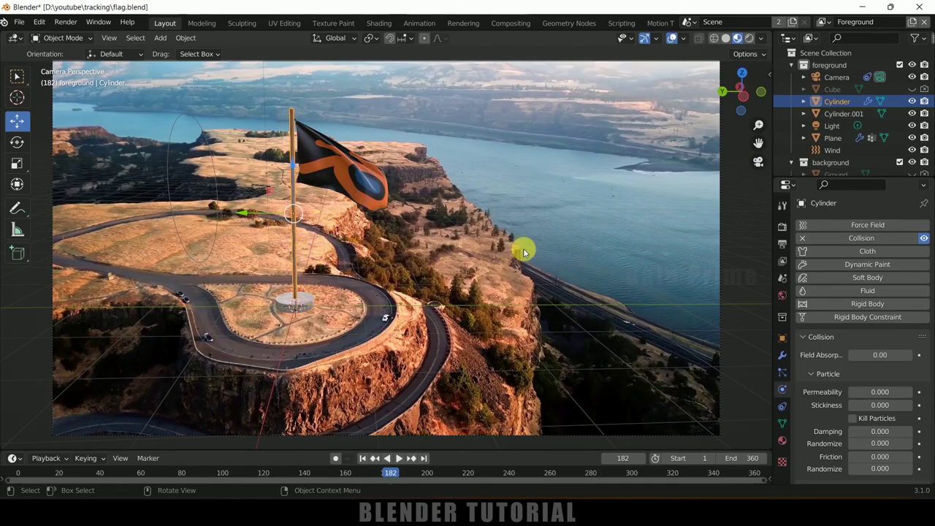
{"action": "left_click", "coordinate": [397, 459]}
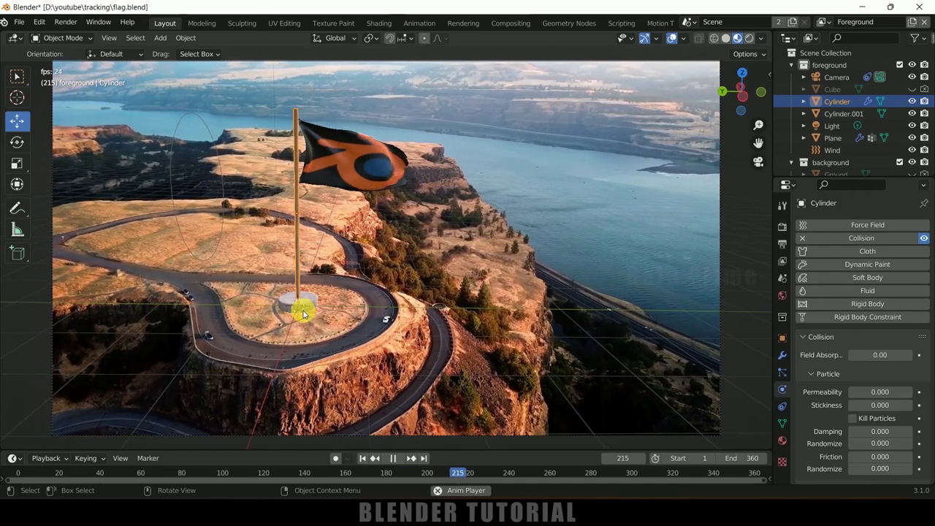
{"action": "key", "text": "space"}
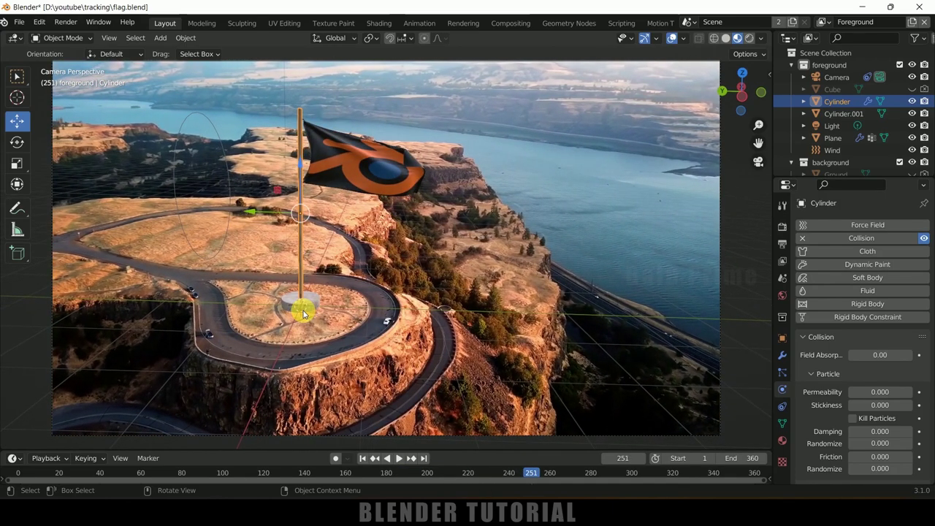
Step: Change the scene's Light to a Sun light and display the camera view in Rendered shading
{"action": "left_click", "coordinate": [840, 126]}
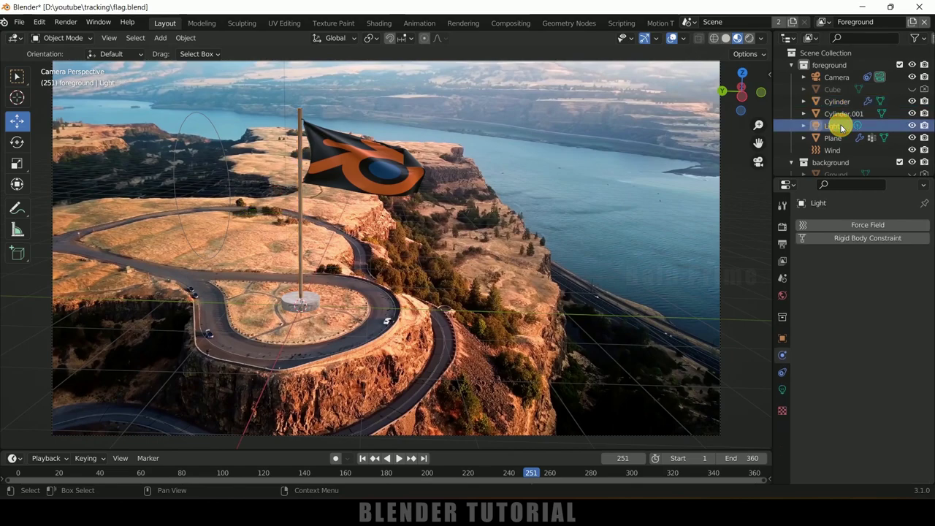
{"action": "left_click", "coordinate": [782, 388]}
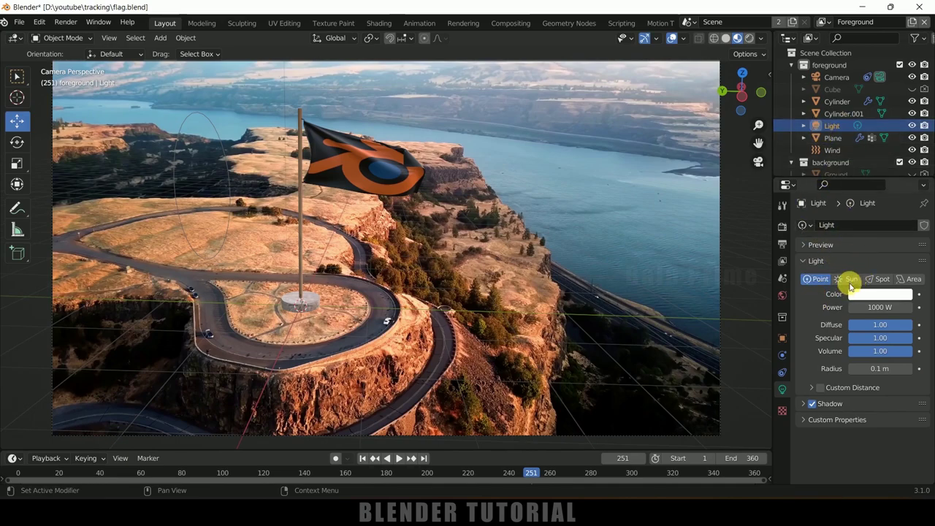
{"action": "left_click", "coordinate": [849, 280]}
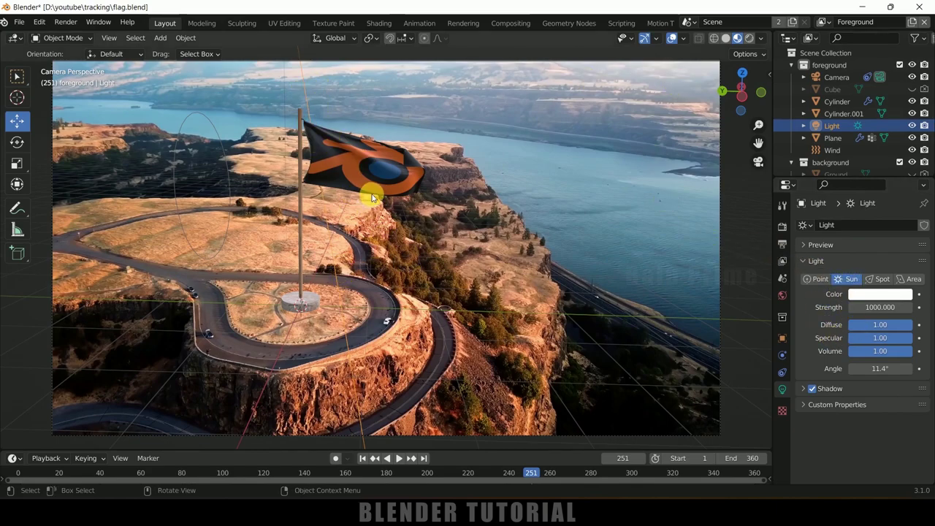
{"action": "left_click", "coordinate": [748, 39]}
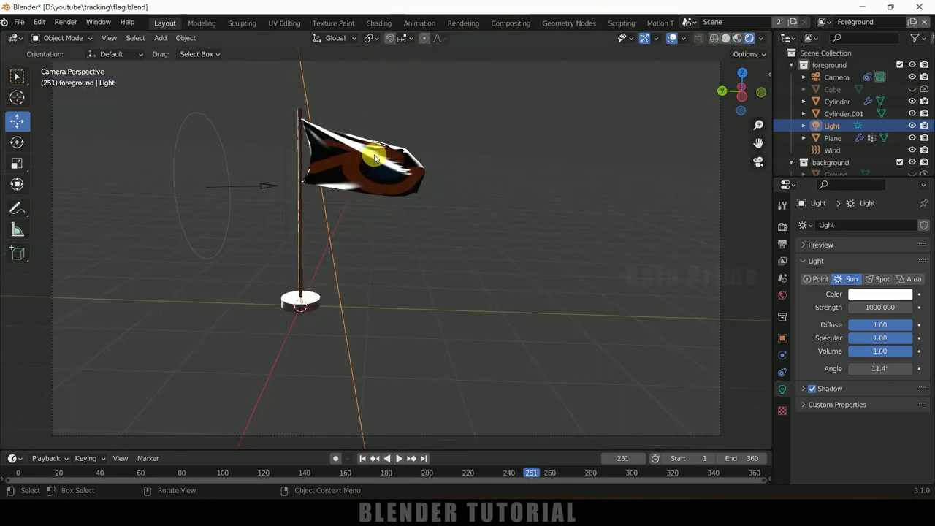
Step: Lower the sun light about 3.5 m along Z
{"action": "key", "text": "g"}
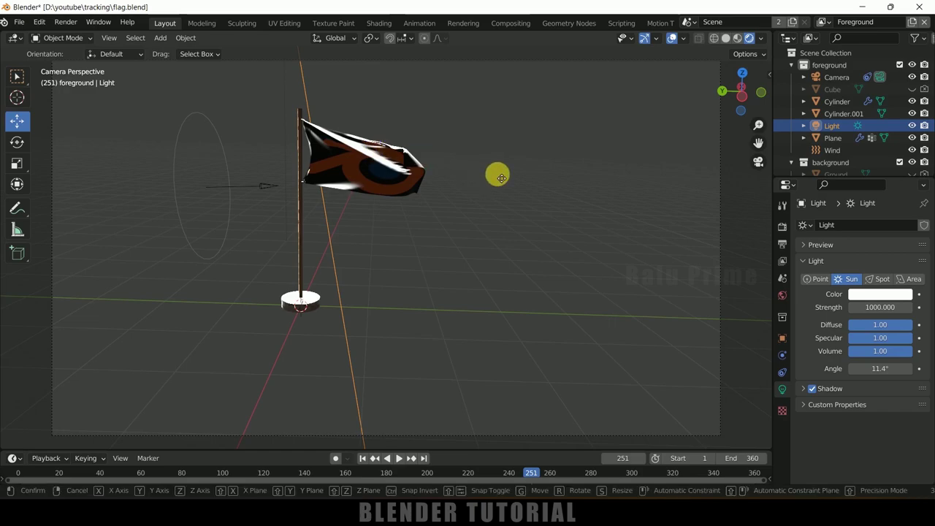
{"action": "key", "text": "z"}
{"action": "left_click", "coordinate": [527, 346]}
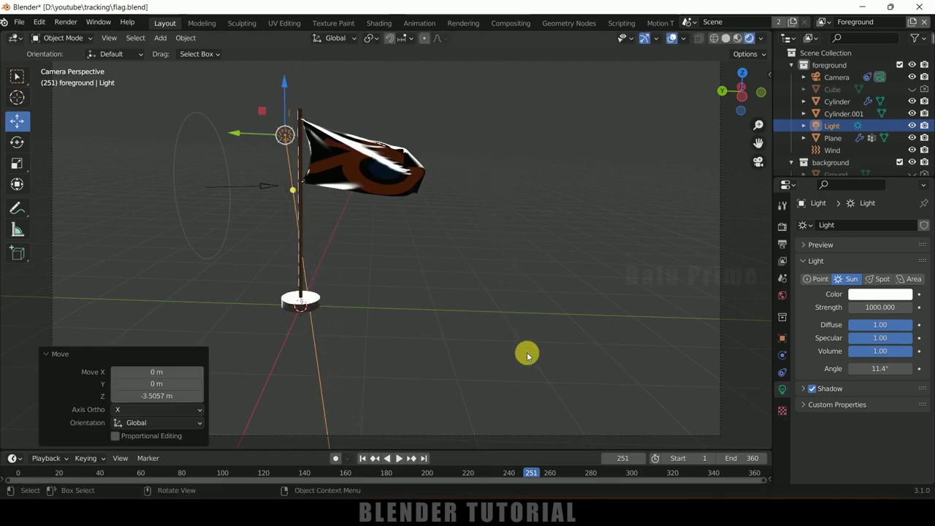
Step: Move the sun light about -8.1 m along X and return to the camera view
{"action": "middle_click_drag", "start_coordinate": [406, 258], "coordinate": [518, 299]}
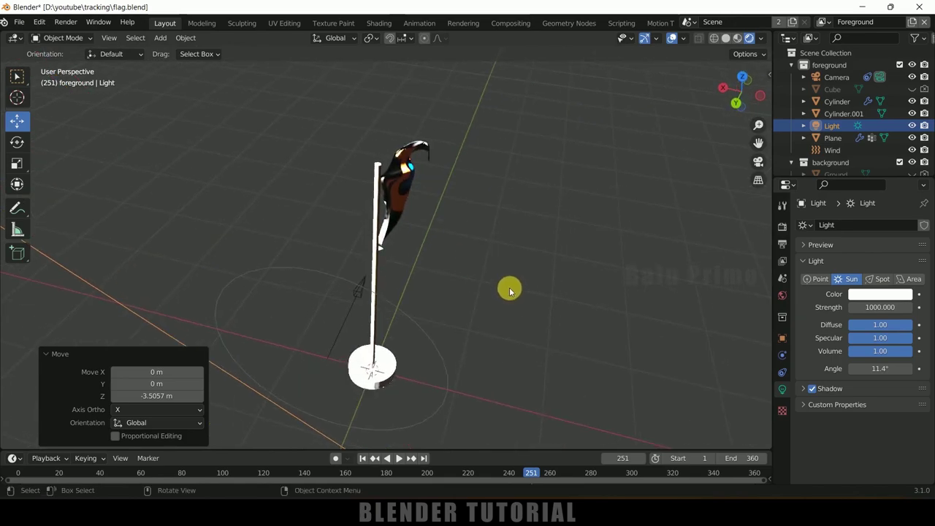
{"action": "scroll", "coordinate": [506, 288], "scroll_direction": "down", "scroll_amount": 5}
{"action": "key", "text": "g"}
{"action": "key", "text": "x"}
{"action": "left_click", "coordinate": [484, 262]}
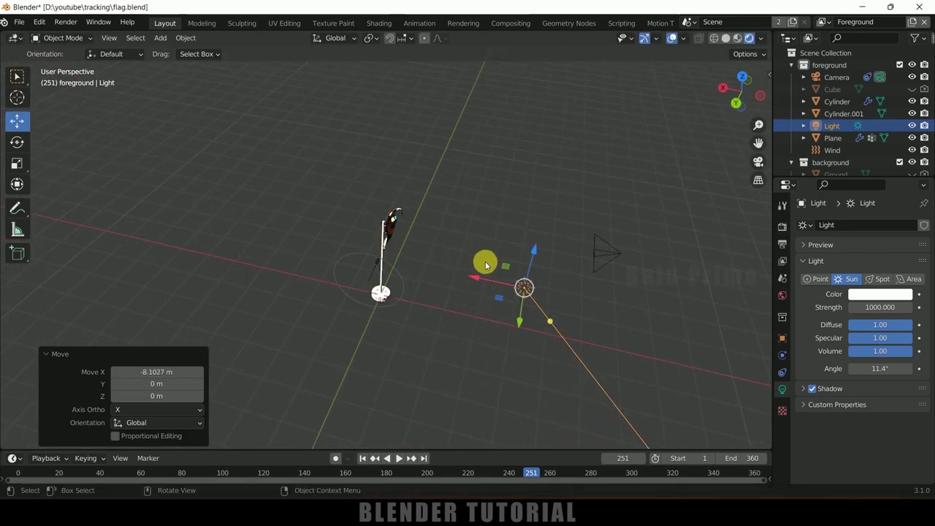
{"action": "key", "text": "KP_0"}
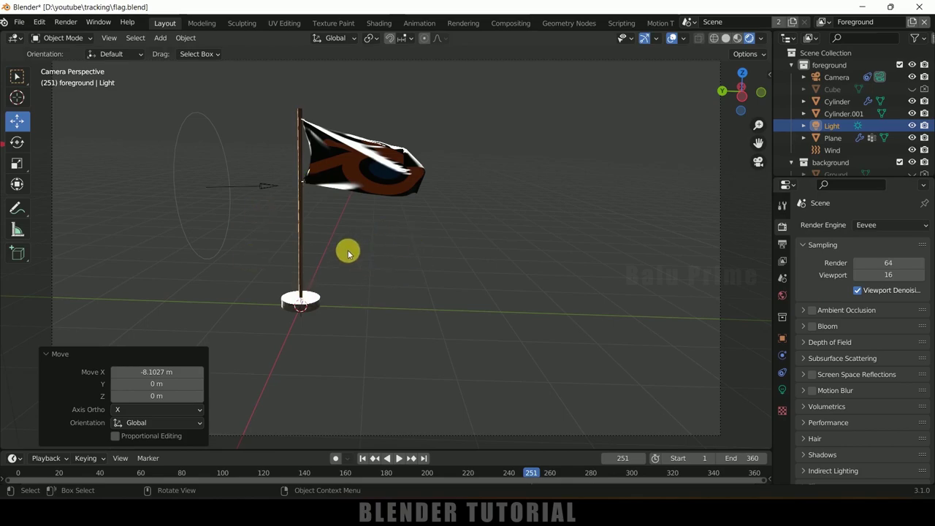
Step: Assign an Environment Texture to the World color and load video.mp4 from the flag folder into it
{"action": "left_click", "coordinate": [781, 294]}
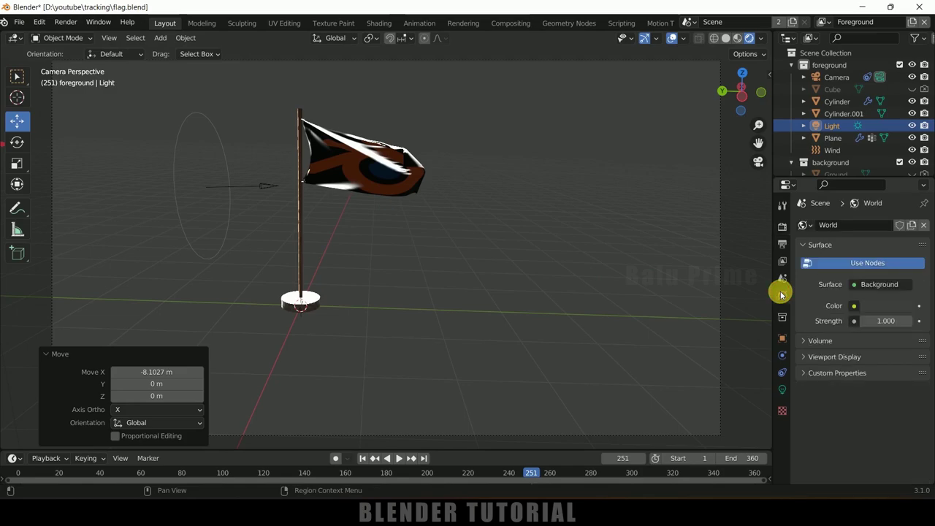
{"action": "left_click", "coordinate": [854, 306]}
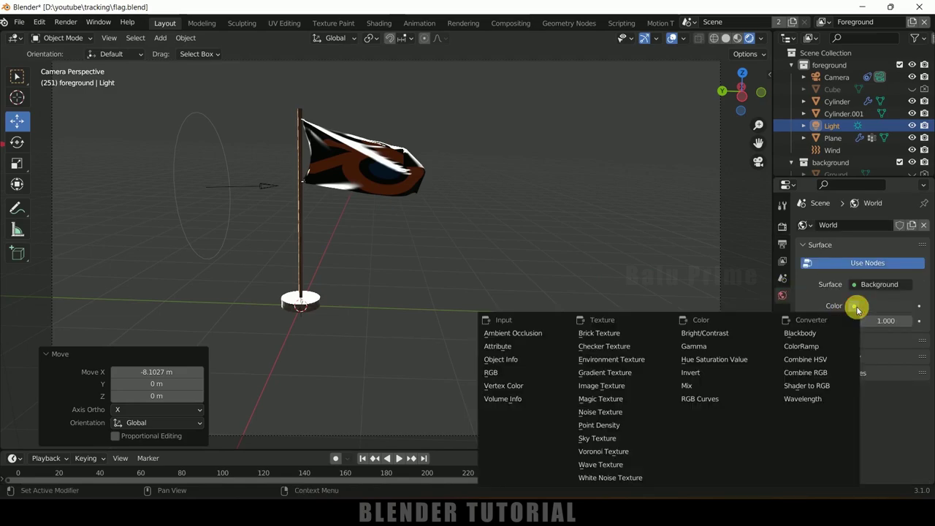
{"action": "left_click", "coordinate": [609, 359]}
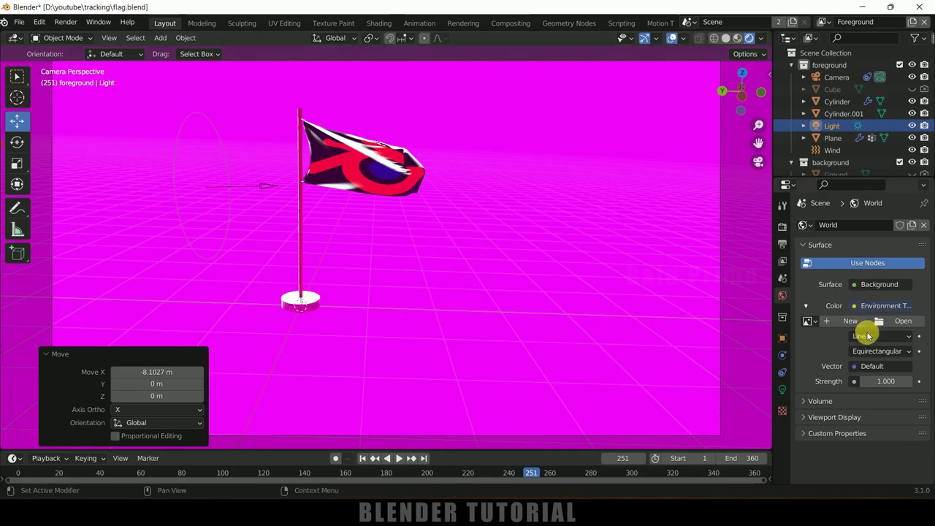
{"action": "left_click", "coordinate": [903, 323]}
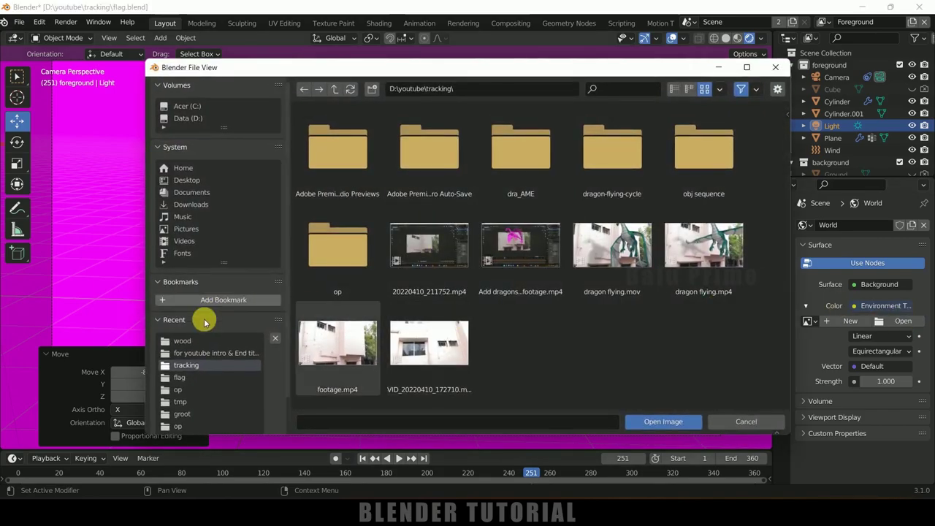
{"action": "left_click", "coordinate": [184, 376]}
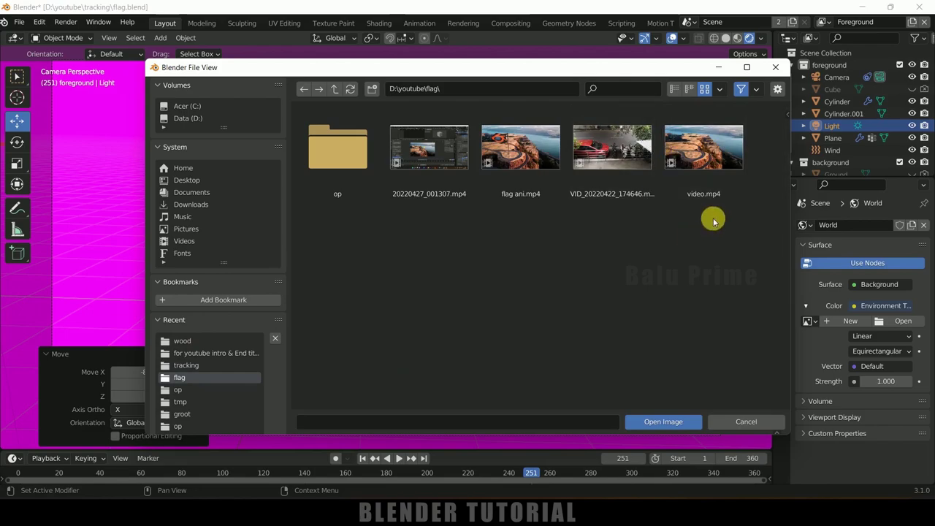
{"action": "left_click", "coordinate": [693, 145]}
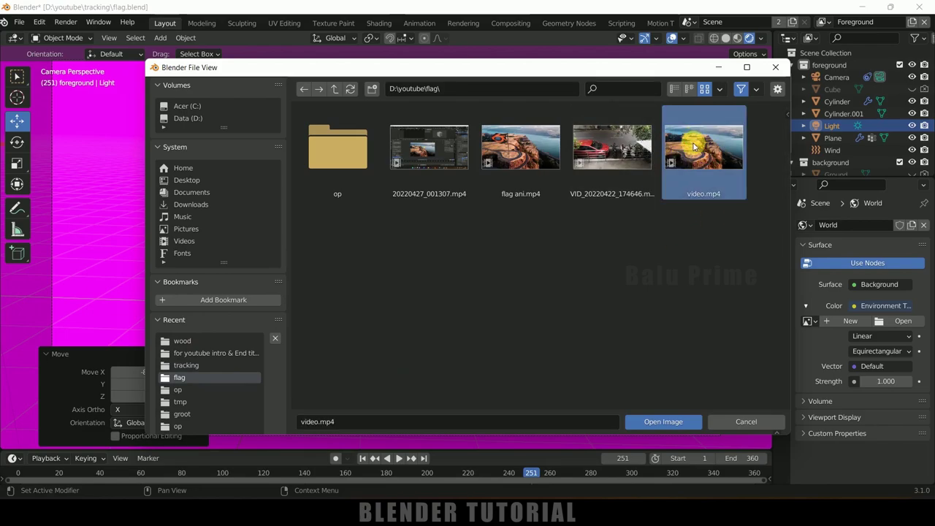
{"action": "left_click", "coordinate": [662, 422]}
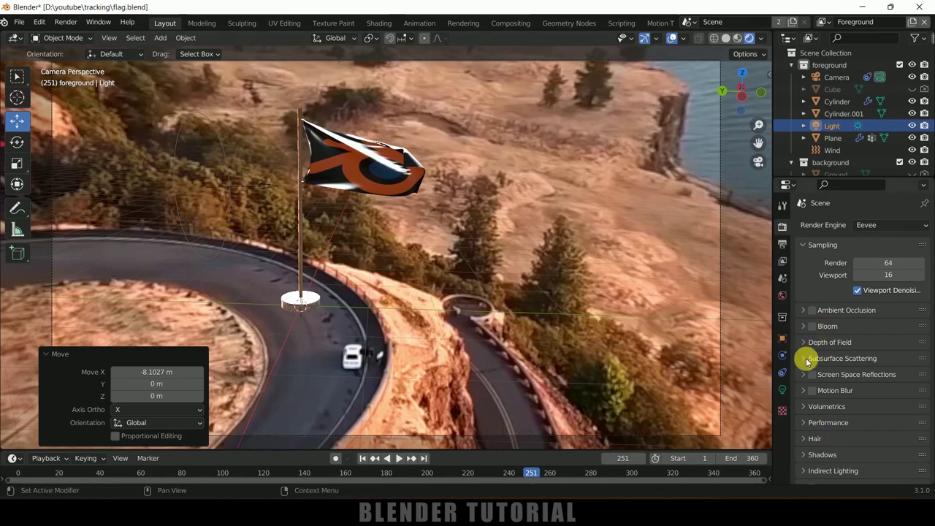
Step: Enable the Transparent option in the Film render settings
{"action": "scroll", "coordinate": [833, 394], "scroll_direction": "down", "scroll_amount": 3}
{"action": "left_click", "coordinate": [807, 411]}
{"action": "scroll", "coordinate": [854, 404], "scroll_direction": "down", "scroll_amount": 2}
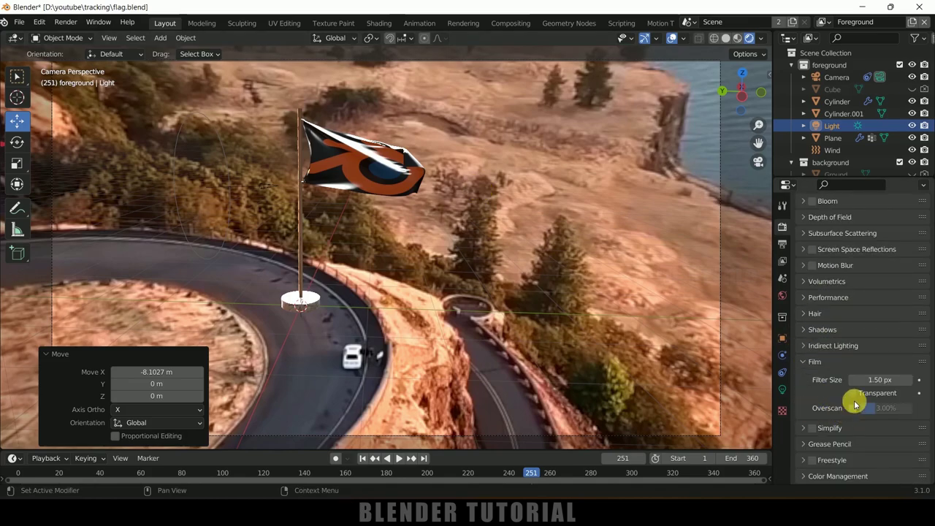
{"action": "left_click", "coordinate": [851, 393]}
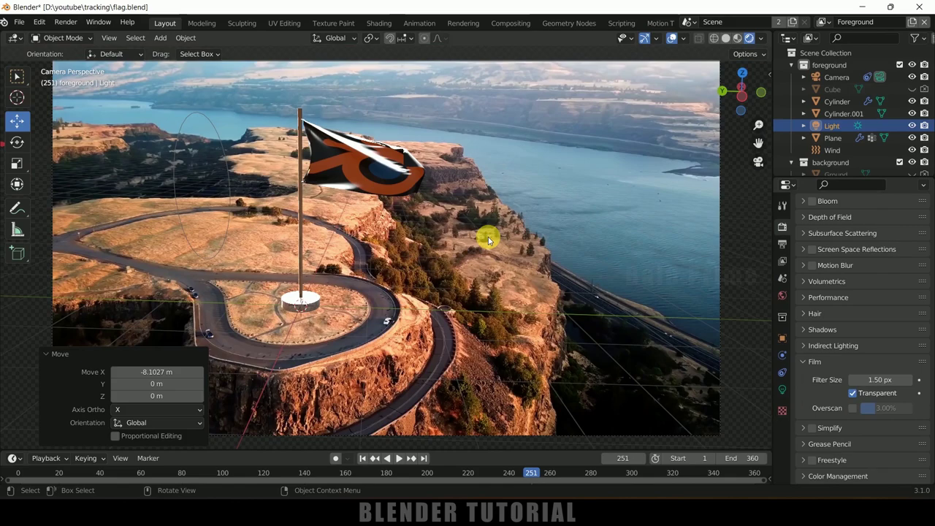
Step: Set the sun light's strength to 5
{"action": "left_click", "coordinate": [830, 129]}
{"action": "left_click", "coordinate": [782, 389]}
{"action": "left_click", "coordinate": [877, 308]}
{"action": "type", "text": "5"}
{"action": "key", "text": "Return"}
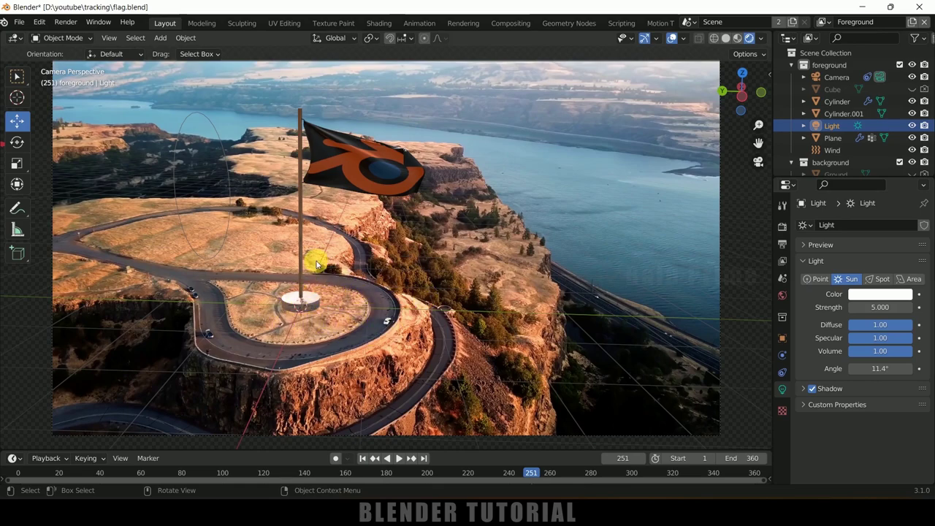
Step: Add a mesh plane at the foot of the flagpole and scale it up to about 3.7 times
{"action": "scroll", "coordinate": [842, 138], "scroll_direction": "down", "scroll_amount": 1}
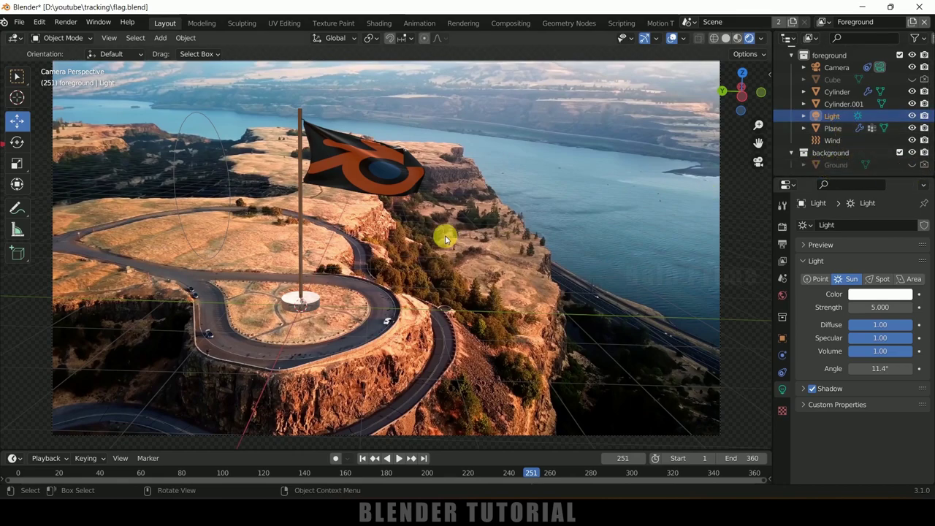
{"action": "left_click", "coordinate": [162, 37]}
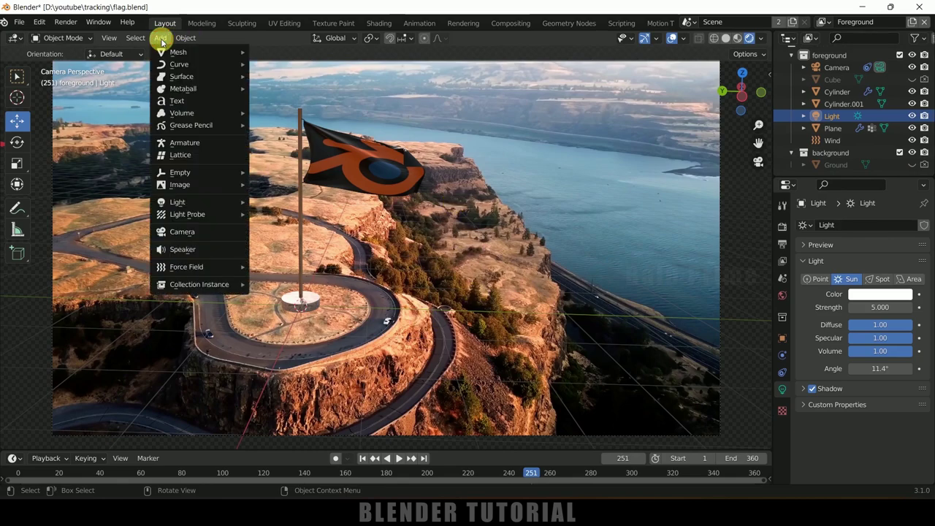
{"action": "mouse_move", "coordinate": [206, 50]}
{"action": "left_click", "coordinate": [275, 51]}
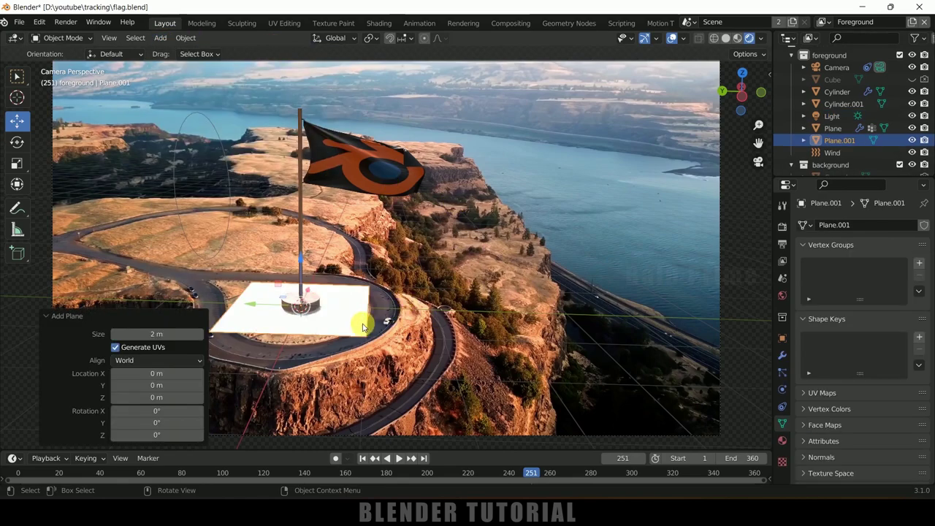
{"action": "key", "text": "s"}
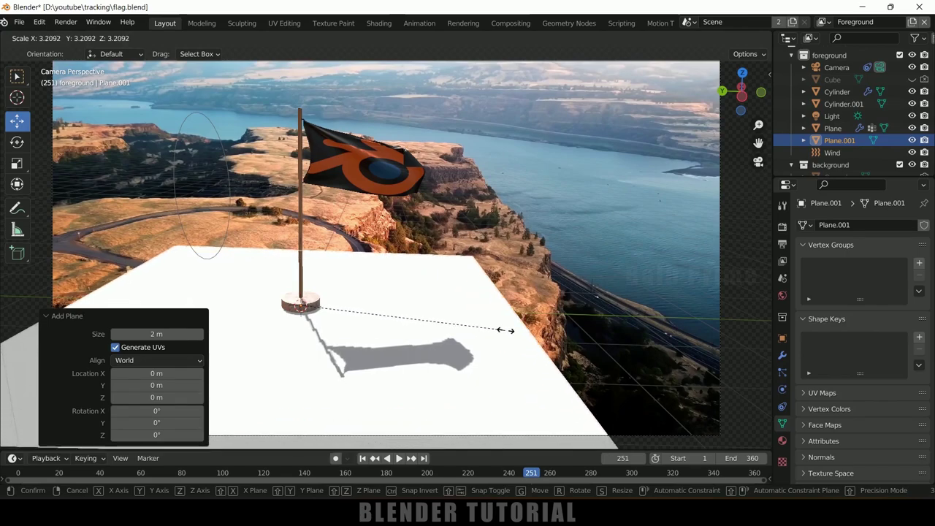
{"action": "left_click", "coordinate": [538, 334]}
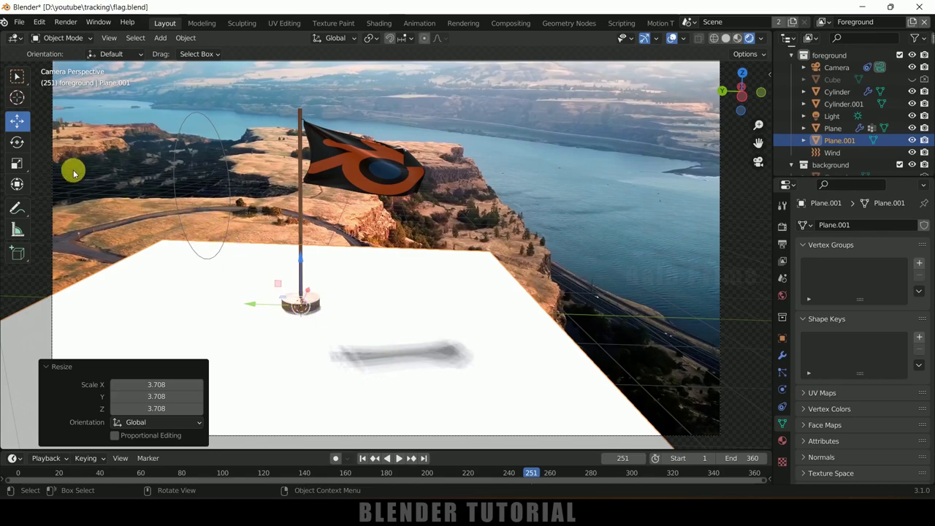
Step: Rotate the sun light so the flag's shadow falls on the ground plane behind and to the left of the pole
{"action": "scroll", "coordinate": [241, 267], "scroll_direction": "up", "scroll_amount": 1}
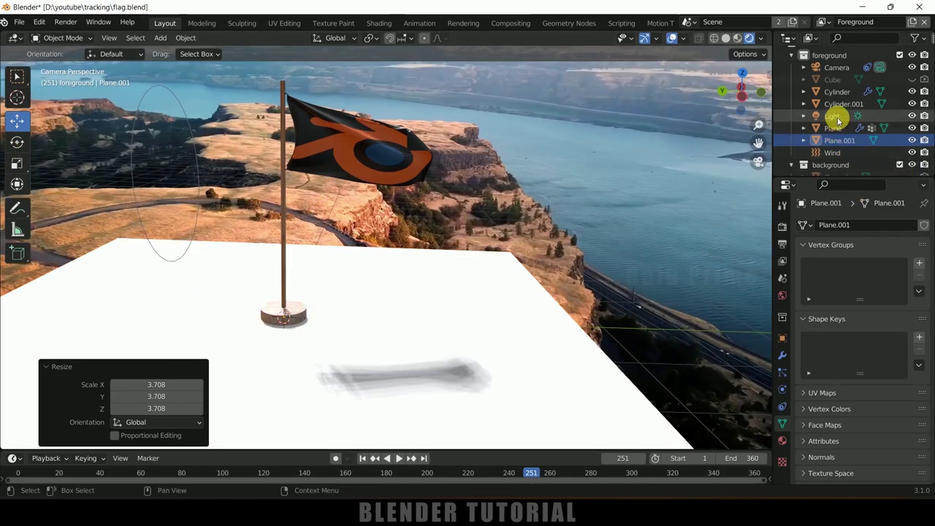
{"action": "left_click", "coordinate": [837, 117]}
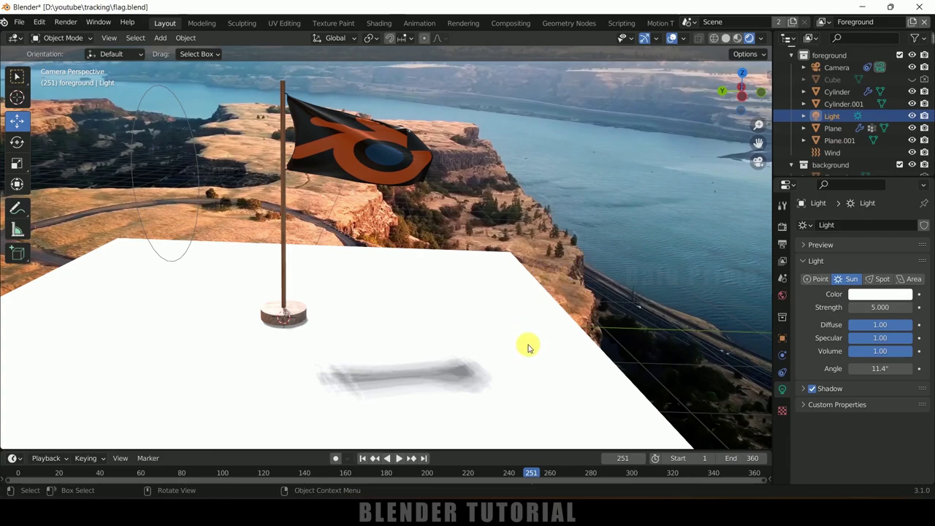
{"action": "key", "text": "r"}
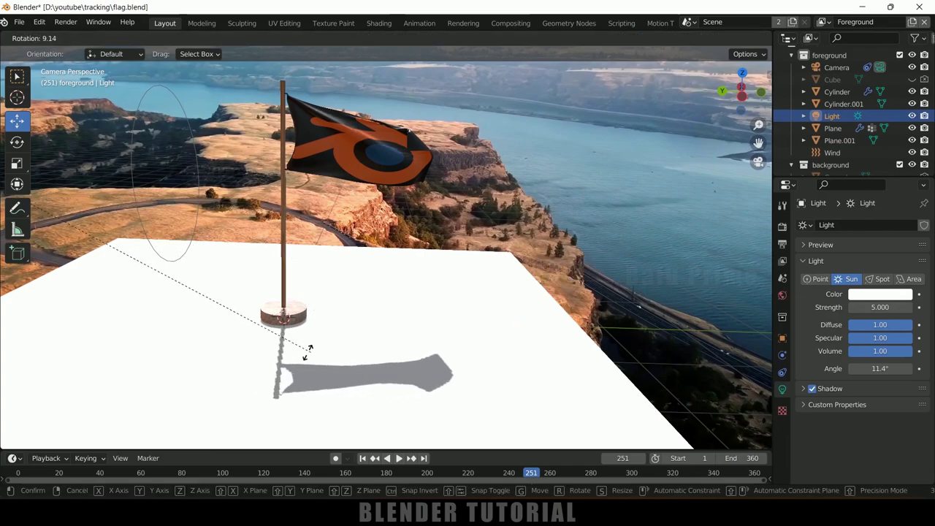
{"action": "left_click", "coordinate": [65, 309]}
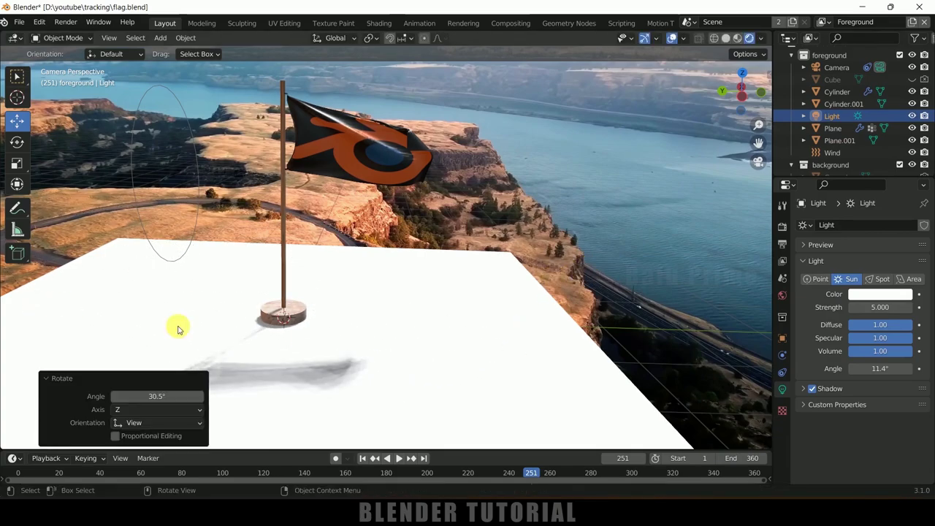
{"action": "key", "text": "r"}
{"action": "key", "text": "r"}
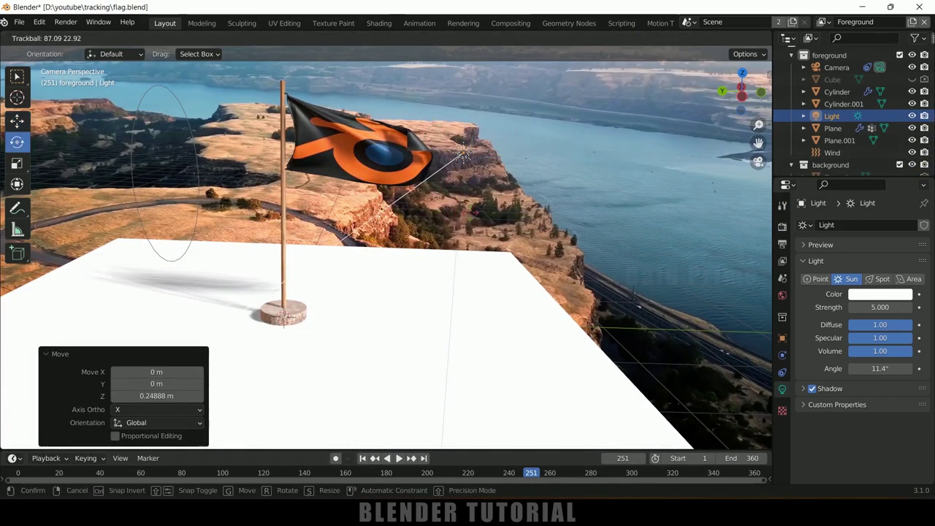
{"action": "left_click", "coordinate": [310, 343]}
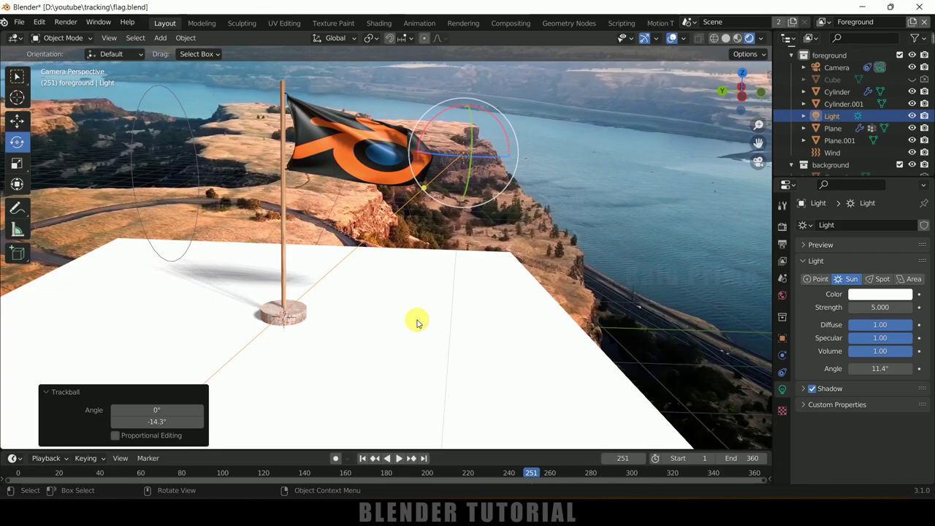
Step: Switch the scene's render engine to Cycles
{"action": "left_click", "coordinate": [781, 228]}
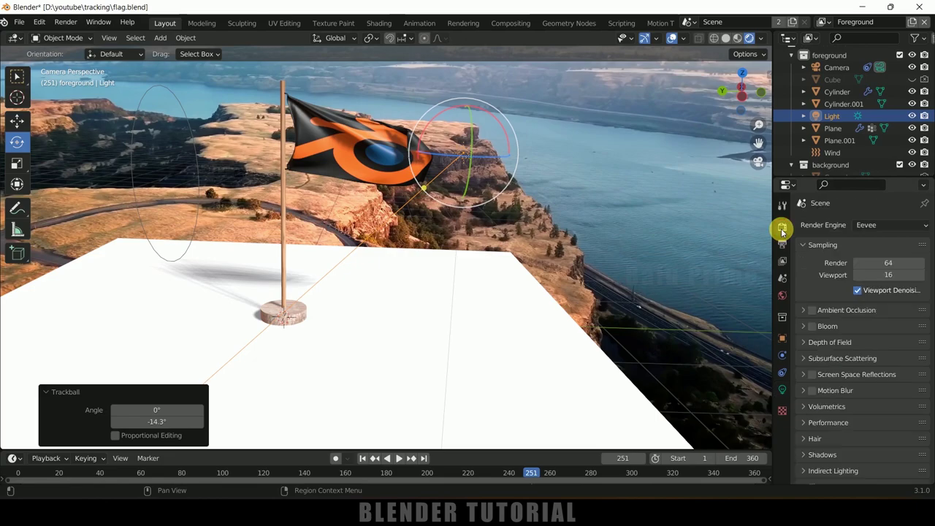
{"action": "left_click", "coordinate": [866, 226]}
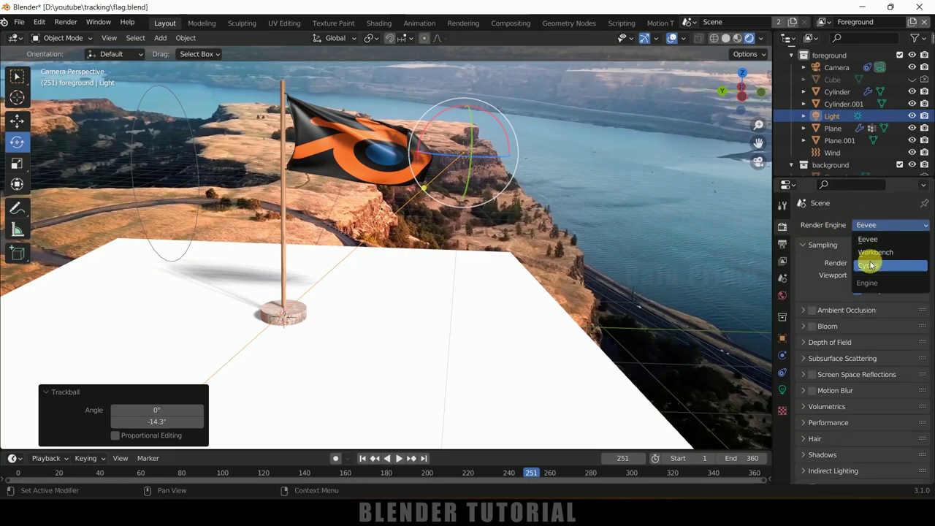
{"action": "left_click", "coordinate": [870, 266]}
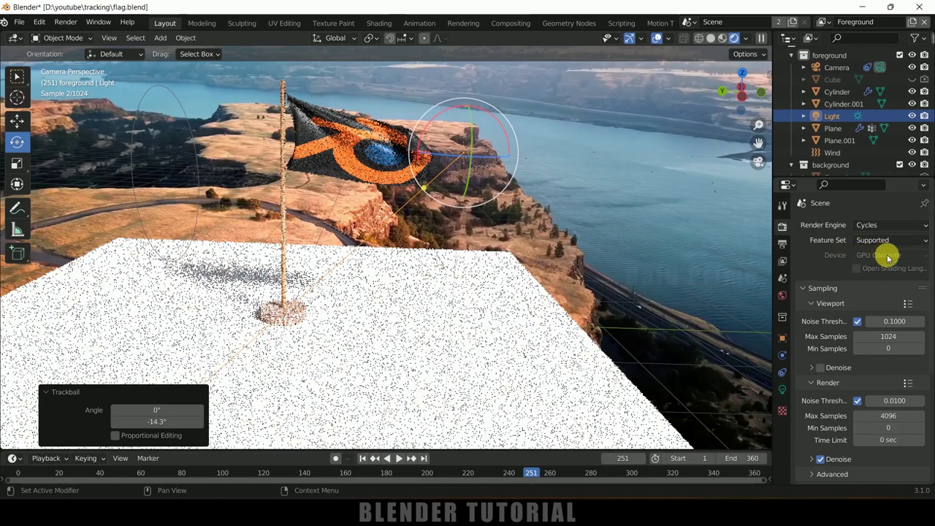
Step: Make the ground plane a Shadow Catcher in its object visibility settings and save the file
{"action": "left_click", "coordinate": [532, 317]}
{"action": "left_click", "coordinate": [781, 338]}
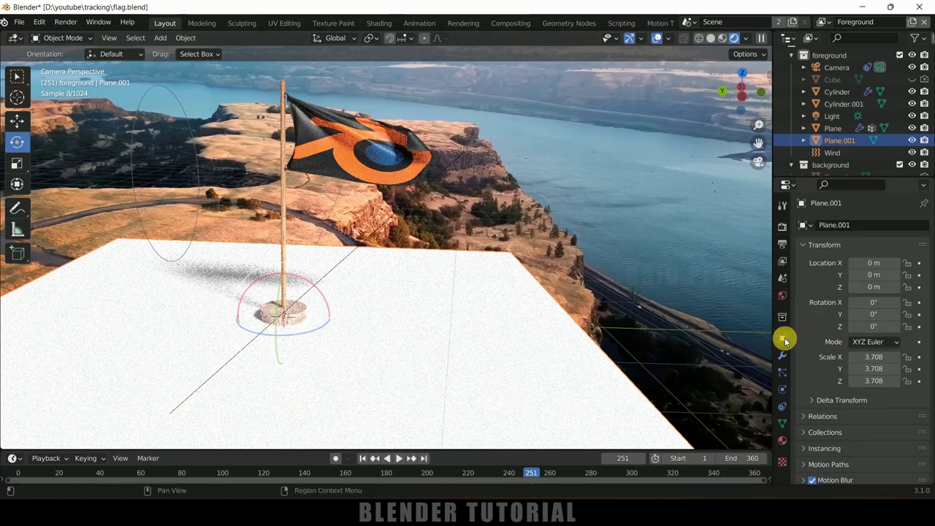
{"action": "scroll", "coordinate": [807, 342], "scroll_direction": "down", "scroll_amount": 3}
{"action": "left_click", "coordinate": [804, 429]}
{"action": "scroll", "coordinate": [804, 431], "scroll_direction": "down", "scroll_amount": 4}
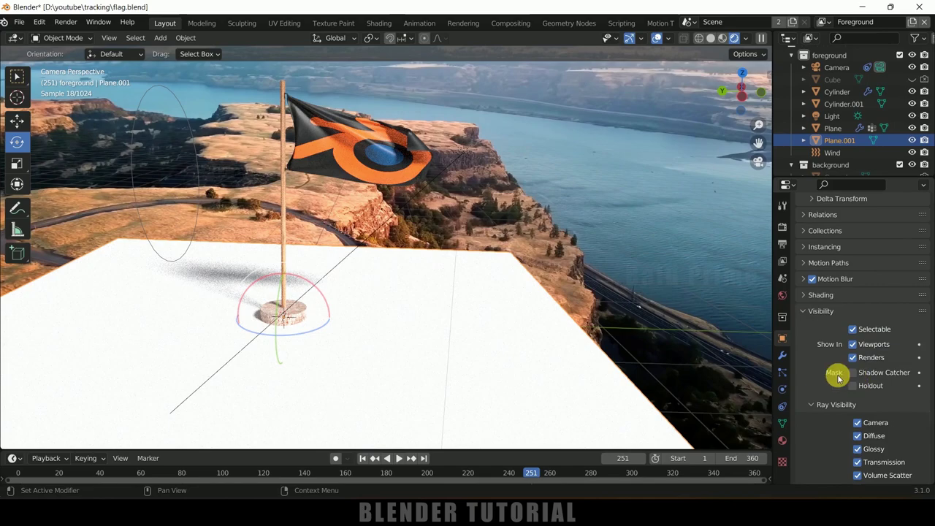
{"action": "left_click", "coordinate": [869, 374]}
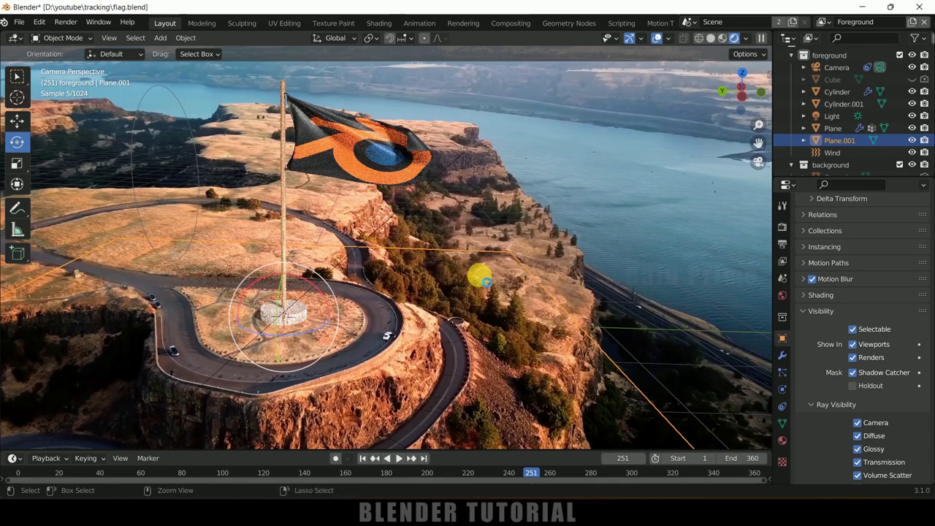
{"action": "key", "text": "ctrl+s"}
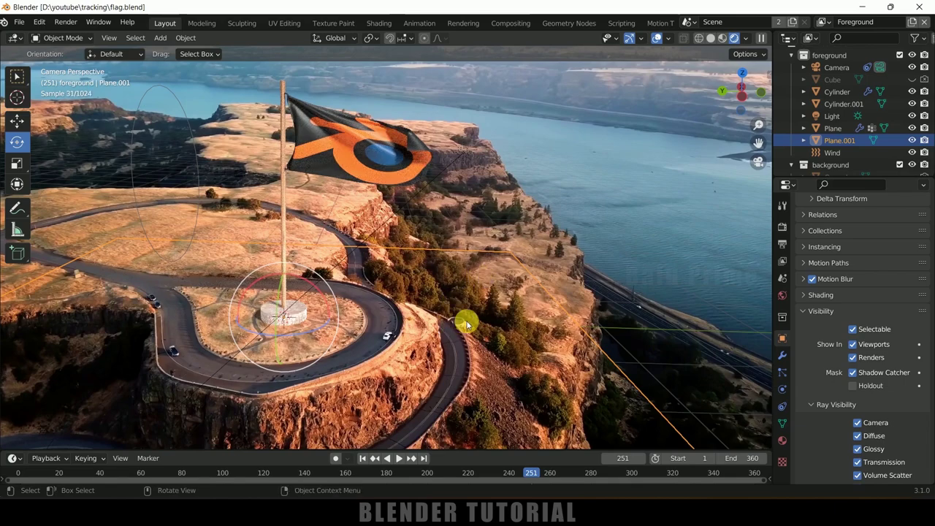
Step: Set the Cycles final render's Max Samples to 10, keeping Motion Blur enabled
{"action": "scroll", "coordinate": [813, 328], "scroll_direction": "up", "scroll_amount": 6}
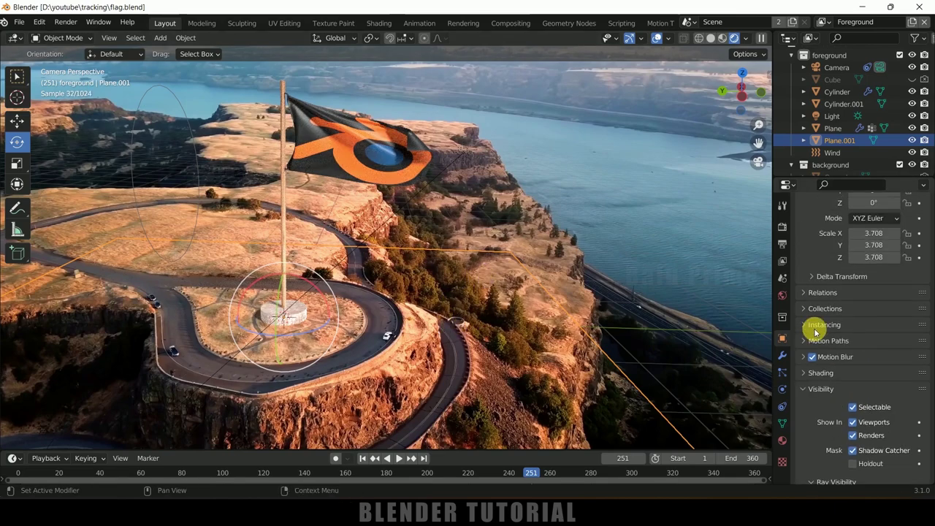
{"action": "left_click", "coordinate": [781, 228]}
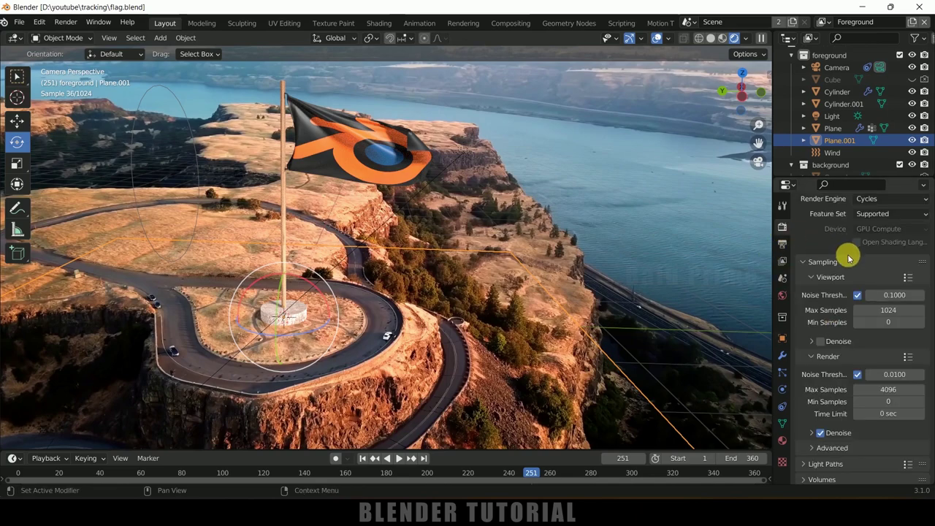
{"action": "scroll", "coordinate": [847, 255], "scroll_direction": "up", "scroll_amount": 2}
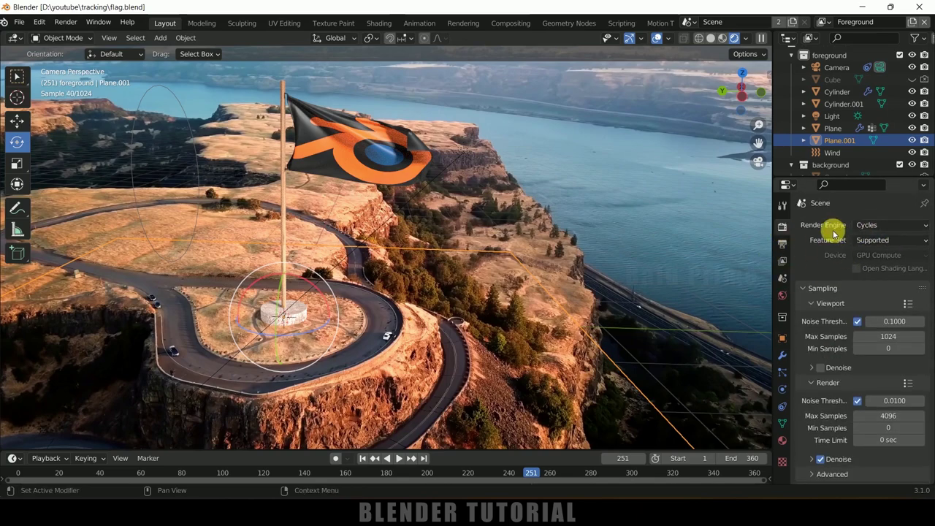
{"action": "scroll", "coordinate": [843, 244], "scroll_direction": "down", "scroll_amount": 5}
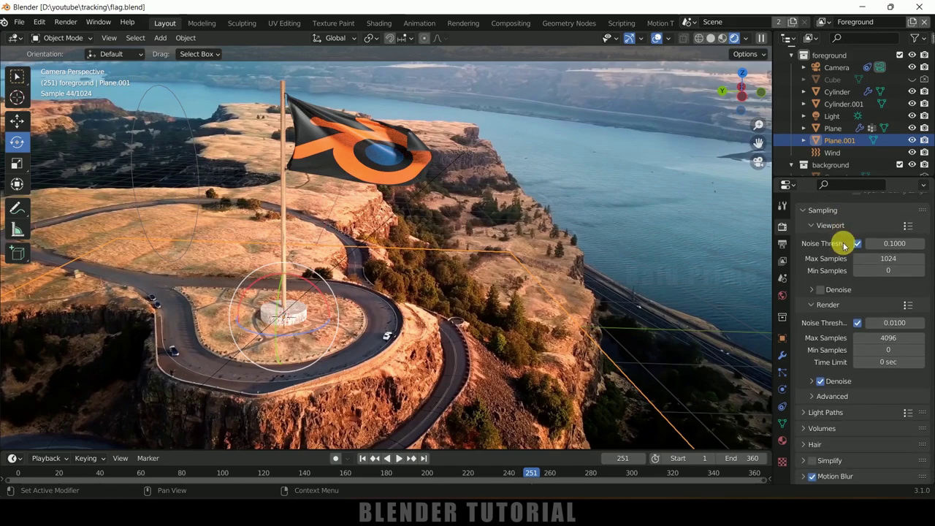
{"action": "scroll", "coordinate": [817, 281], "scroll_direction": "down", "scroll_amount": 1}
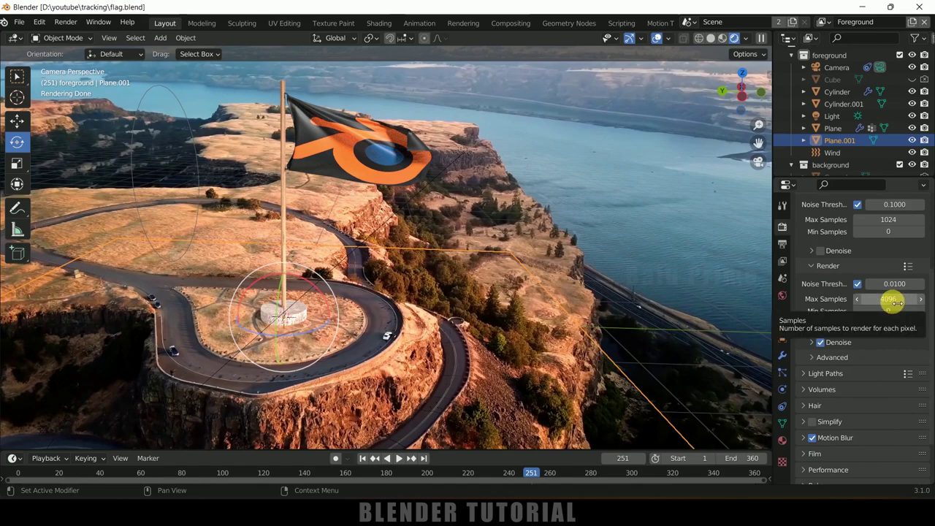
{"action": "left_click", "coordinate": [894, 300]}
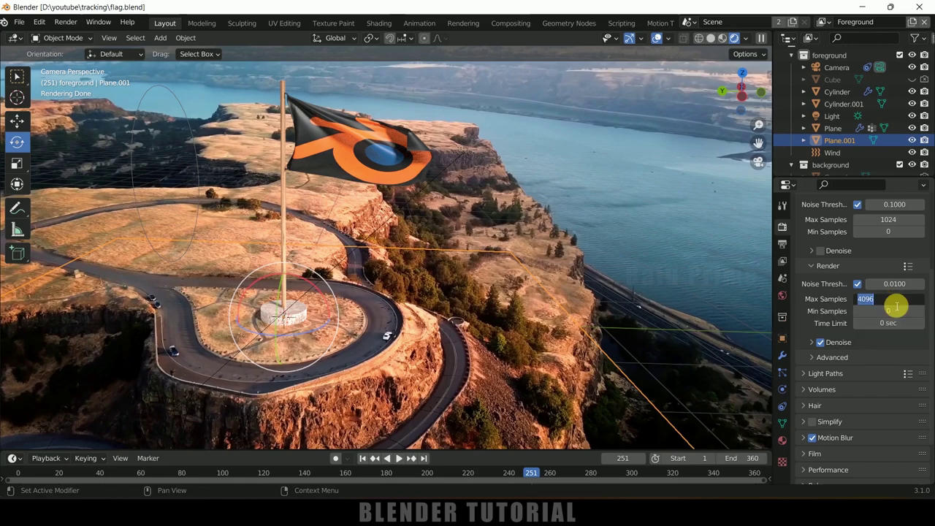
{"action": "type", "text": "10"}
{"action": "key", "text": "Return"}
{"action": "scroll", "coordinate": [823, 310], "scroll_direction": "up", "scroll_amount": 3}
{"action": "scroll", "coordinate": [821, 307], "scroll_direction": "up", "scroll_amount": 1}
{"action": "scroll", "coordinate": [820, 307], "scroll_direction": "down", "scroll_amount": 5}
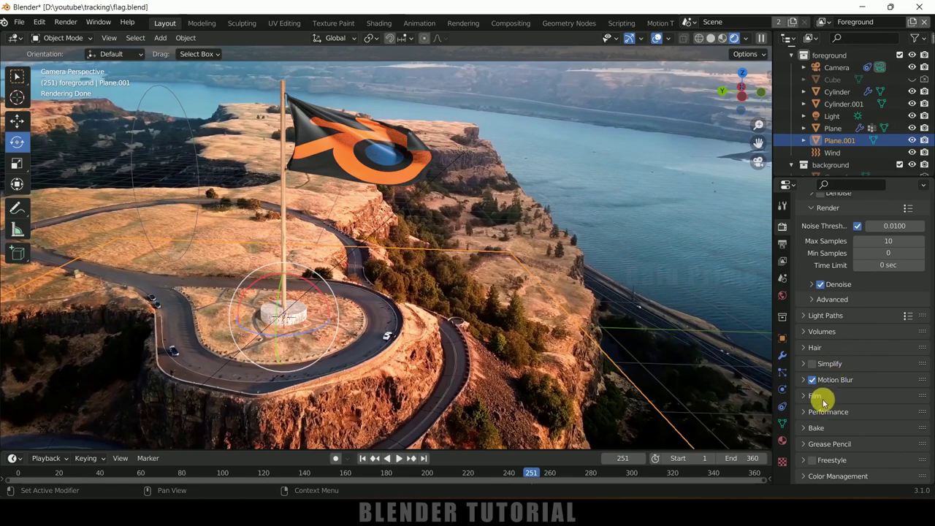
{"action": "left_click", "coordinate": [812, 380]}
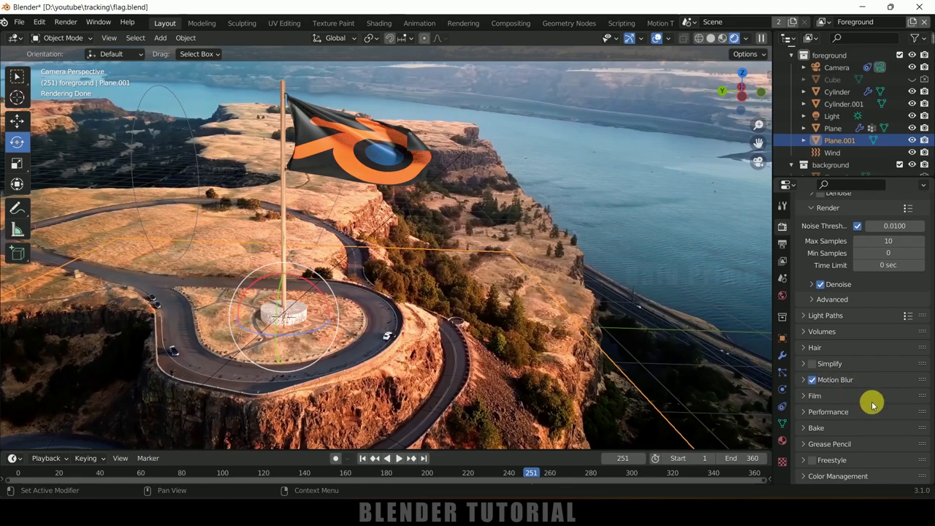
Step: Set the output resolution scale to 50% and enable Render Region and Crop to Render Region
{"action": "left_click", "coordinate": [782, 246]}
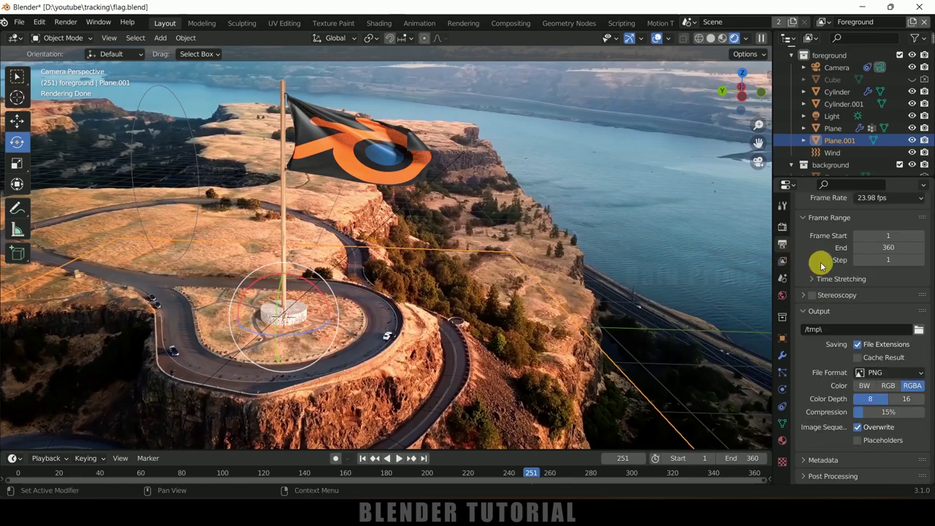
{"action": "scroll", "coordinate": [822, 265], "scroll_direction": "up", "scroll_amount": 5}
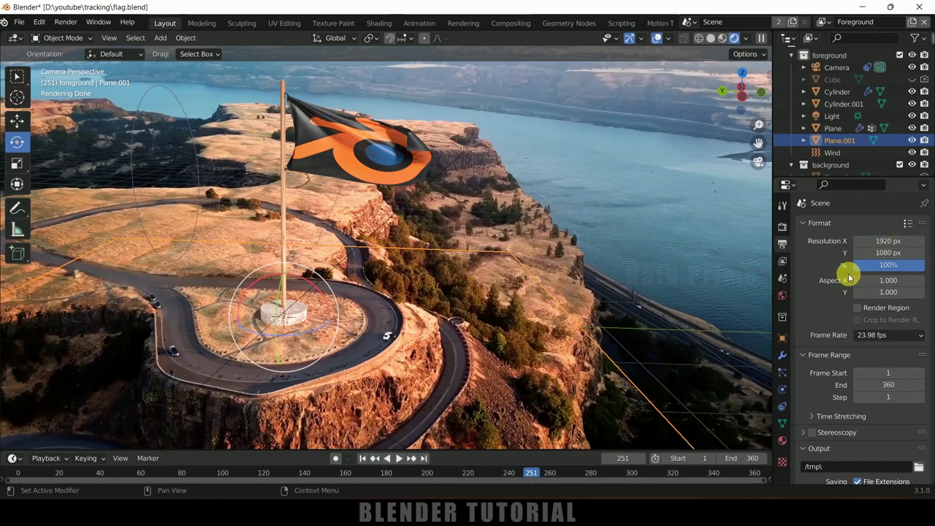
{"action": "double_click", "coordinate": [884, 267]}
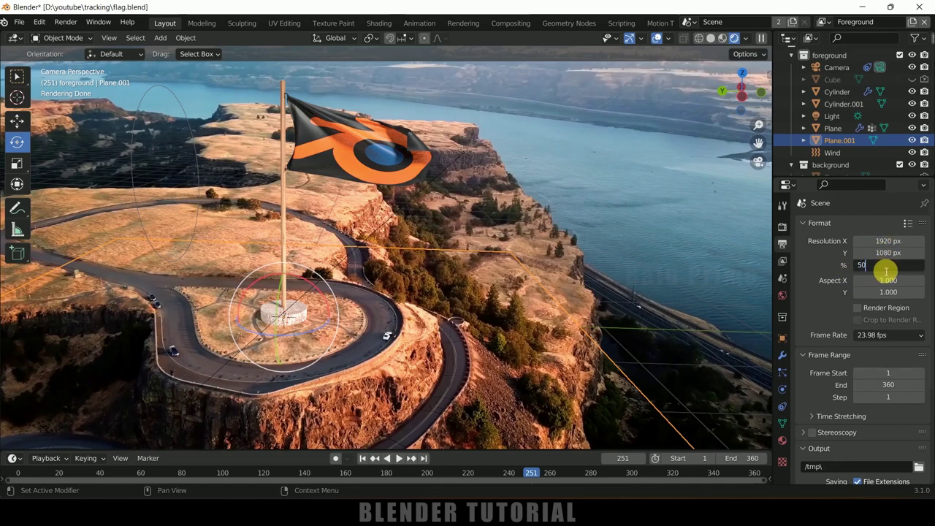
{"action": "key", "text": "Return"}
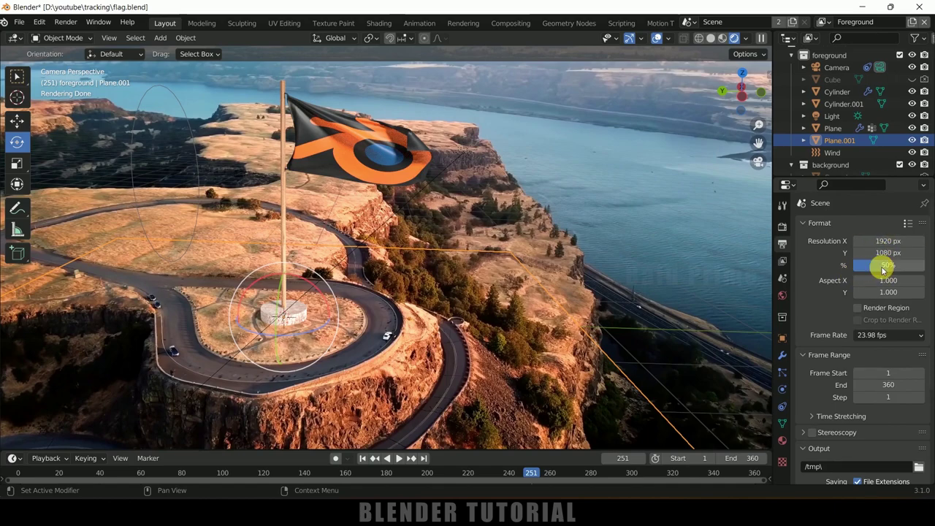
{"action": "left_click", "coordinate": [857, 308]}
{"action": "left_click", "coordinate": [857, 320]}
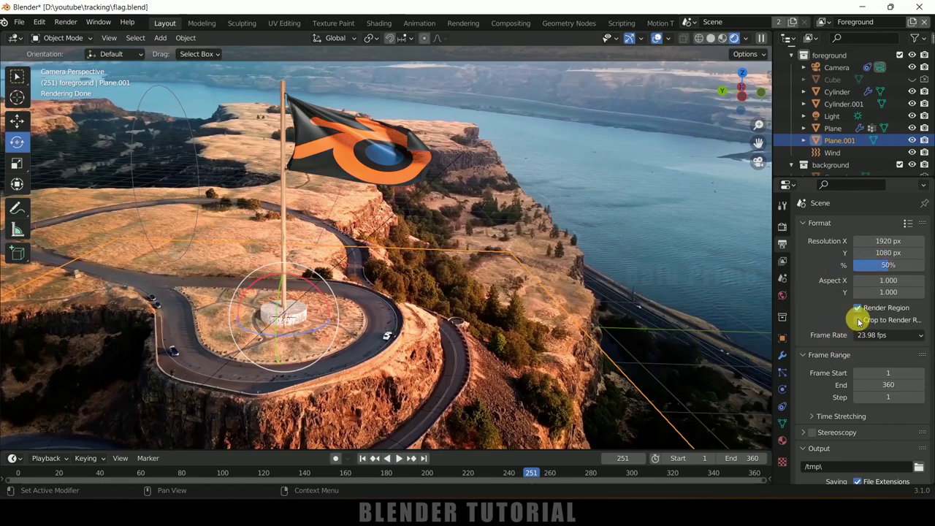
Step: Set the render output path to D:\youtube\flag\new op\
{"action": "scroll", "coordinate": [821, 314], "scroll_direction": "down", "scroll_amount": 2}
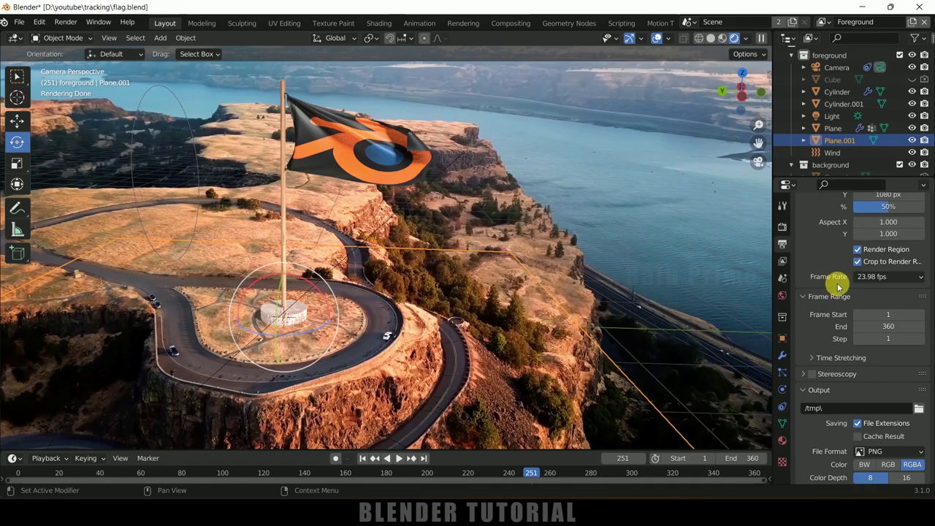
{"action": "scroll", "coordinate": [828, 296], "scroll_direction": "down", "scroll_amount": 2}
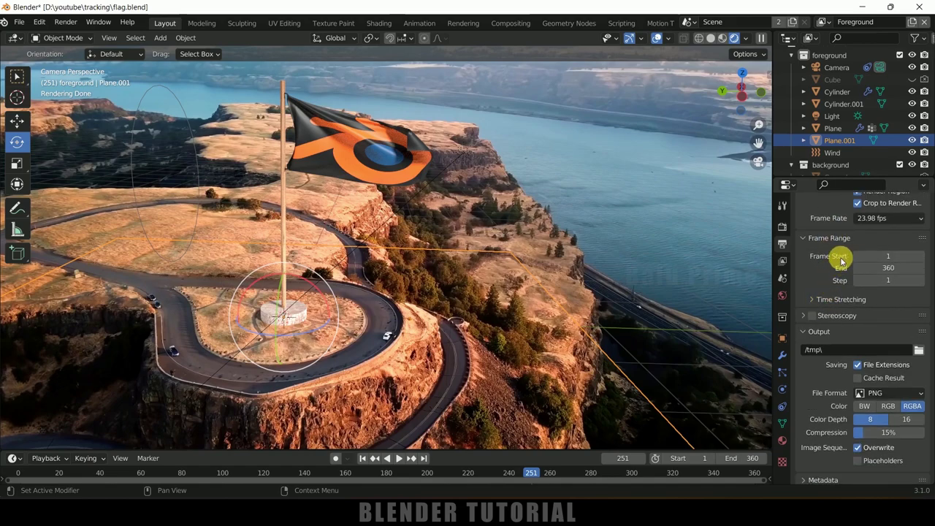
{"action": "scroll", "coordinate": [824, 288], "scroll_direction": "down", "scroll_amount": 1}
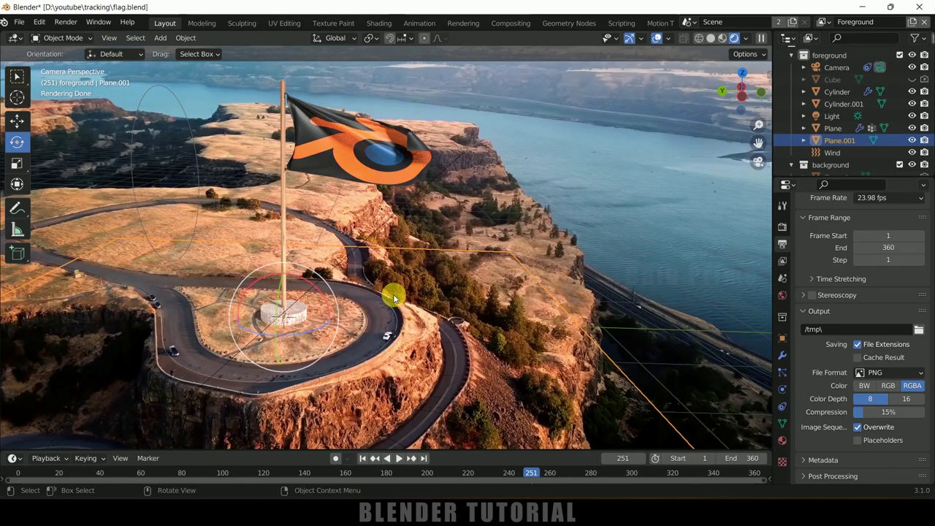
{"action": "left_click", "coordinate": [865, 329]}
{"action": "key", "text": "ctrl+v"}
{"action": "key", "text": "Return"}
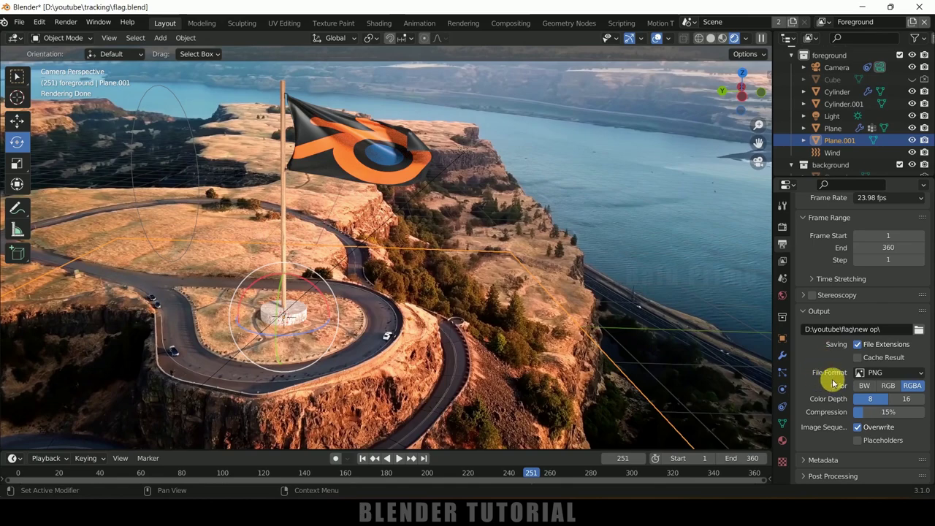
Step: Set the output file format to JPEG with 100% quality and start rendering the animation
{"action": "left_click", "coordinate": [885, 375]}
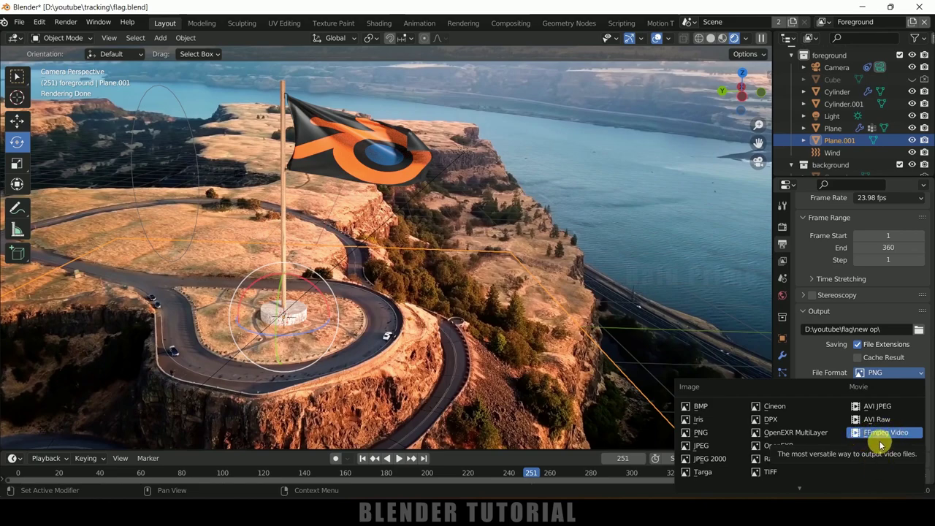
{"action": "left_click", "coordinate": [707, 455]}
{"action": "left_click_drag", "start_coordinate": [892, 415], "coordinate": [930, 408]}
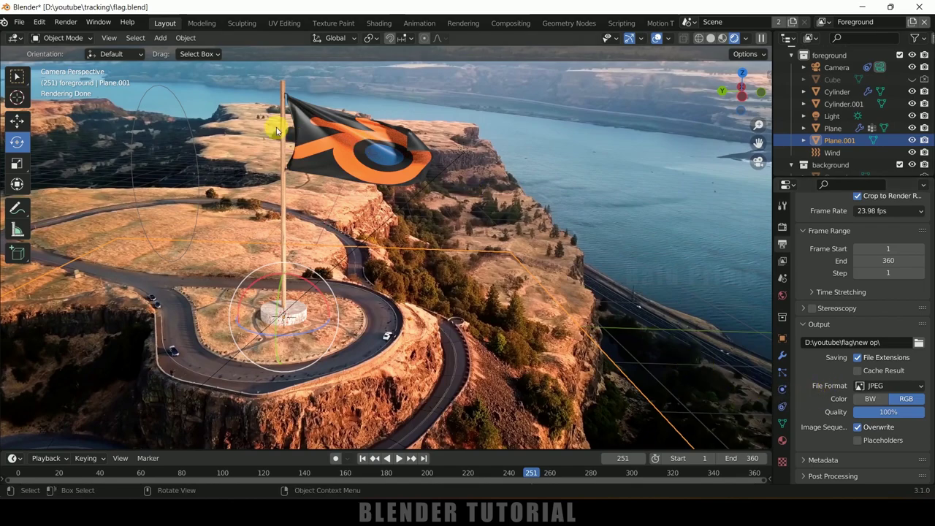
{"action": "left_click", "coordinate": [65, 22]}
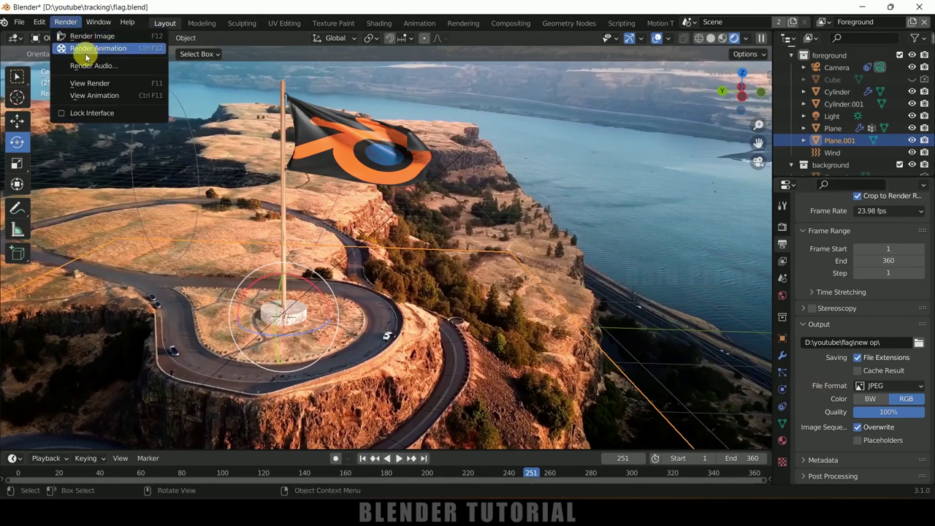
{"action": "left_click", "coordinate": [108, 48]}
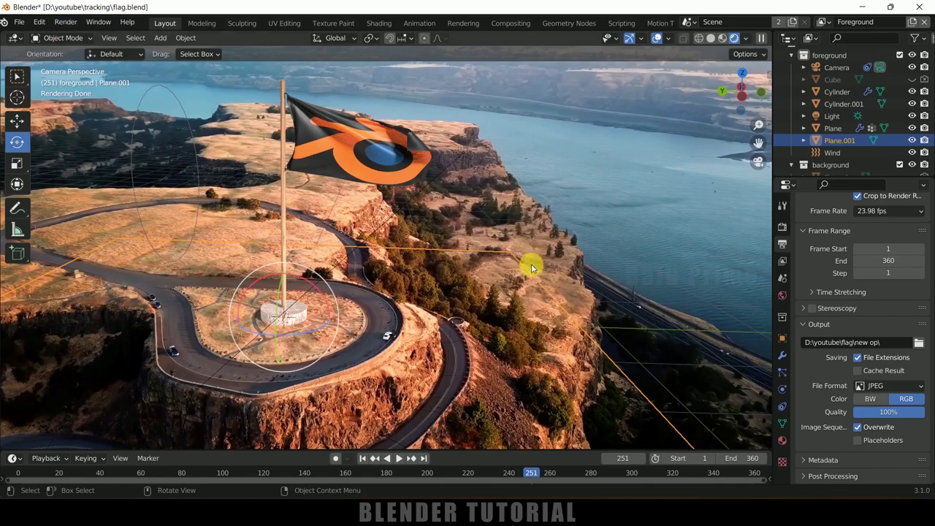